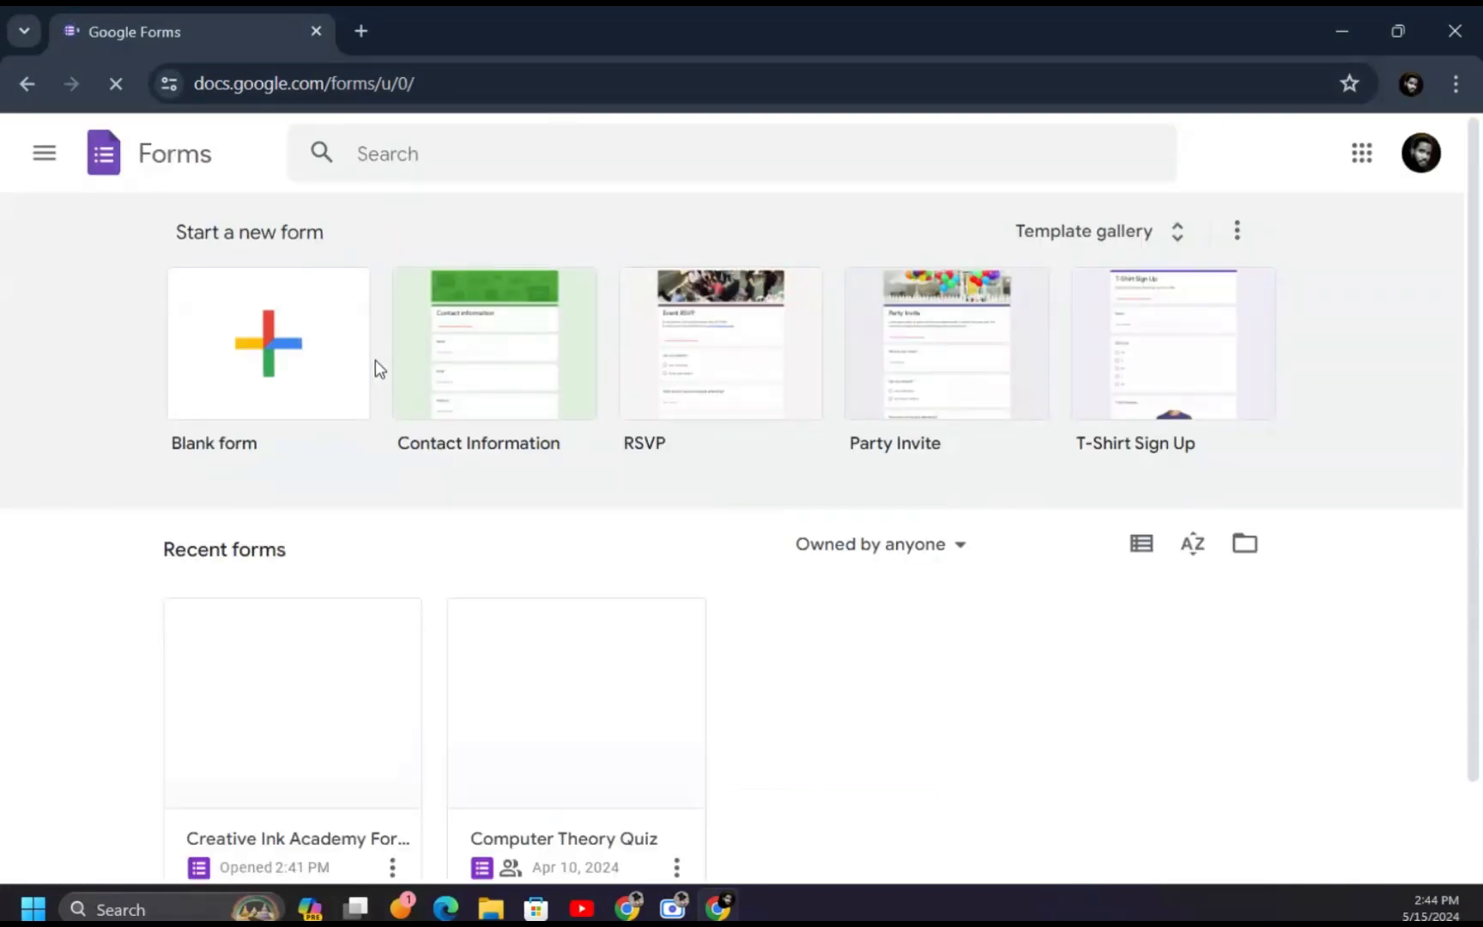
# - Open the Creative Ink Academy form from the Google Forms home page
pyautogui.scroll(-2, 376, 425)
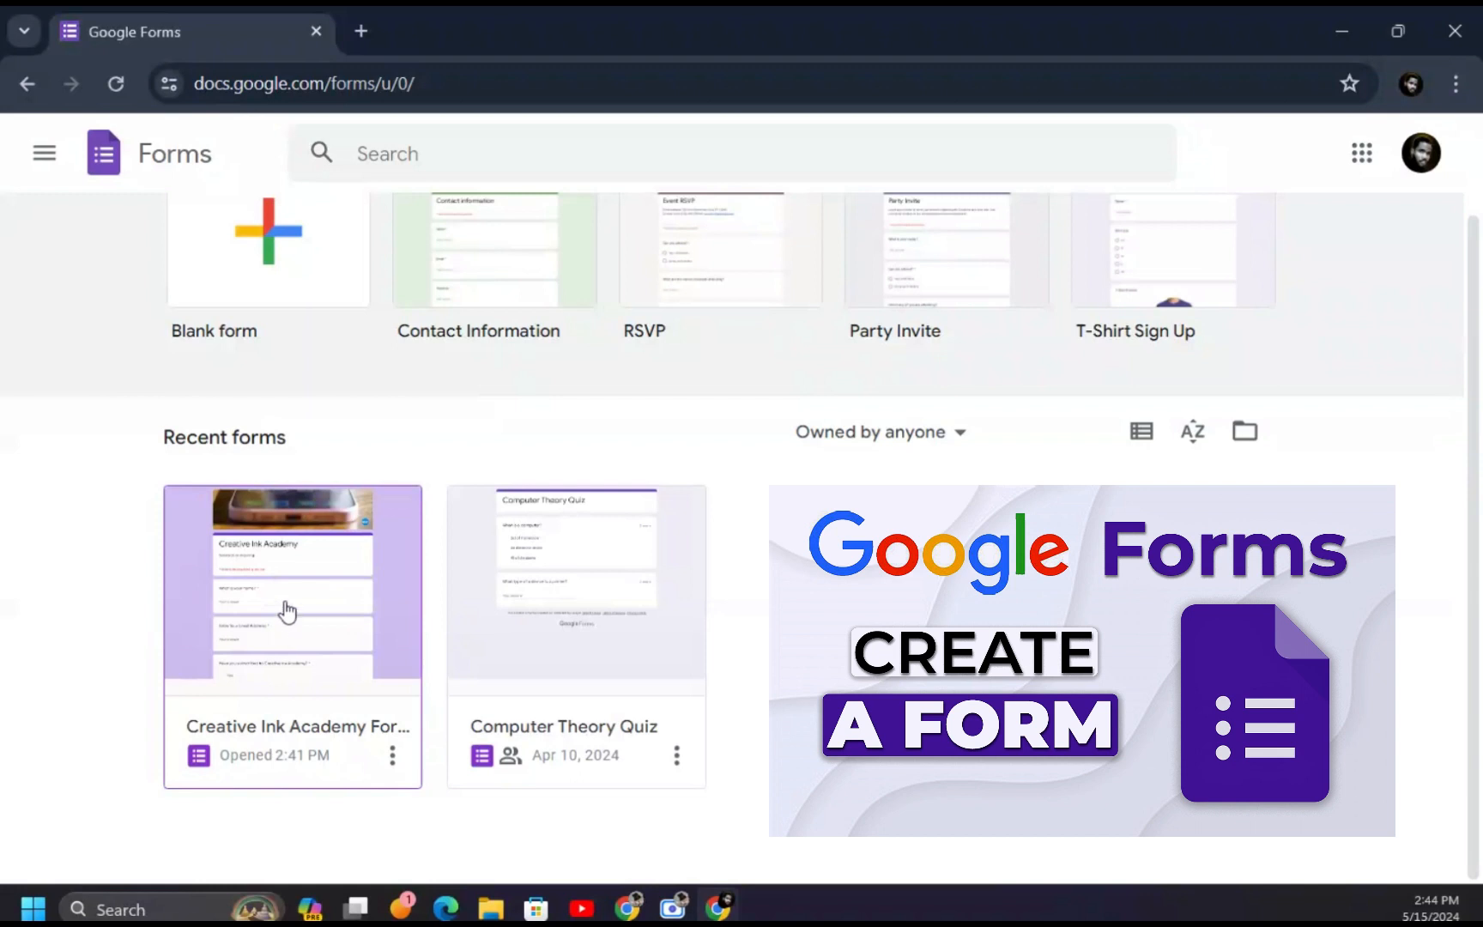
pyautogui.click(288, 603)
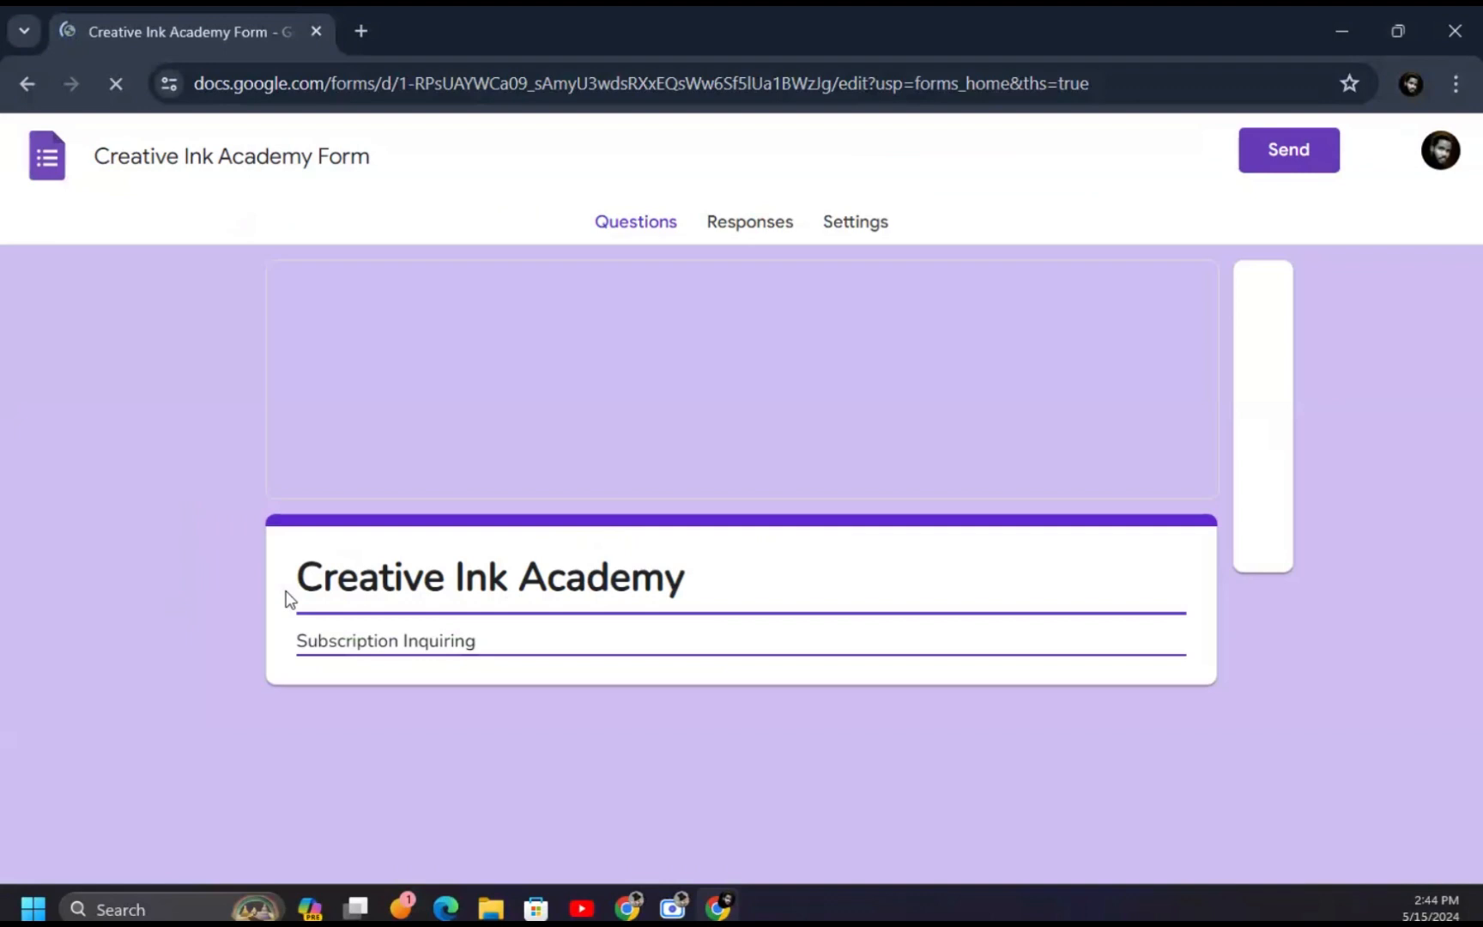
pyautogui.scroll(-8, 652, 490)
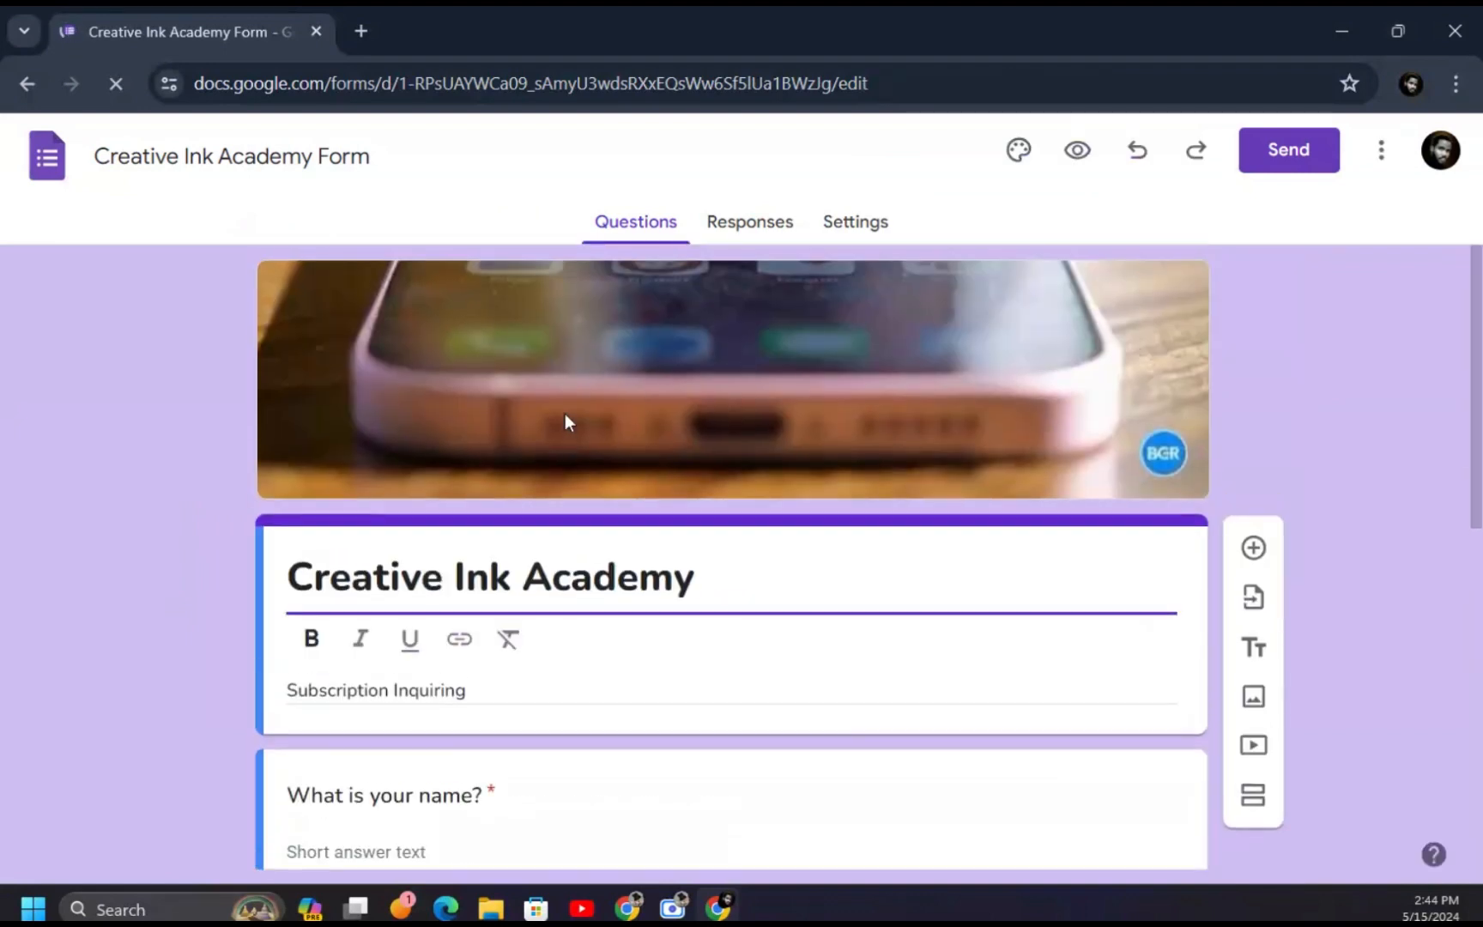
pyautogui.scroll(-5, 519, 583)
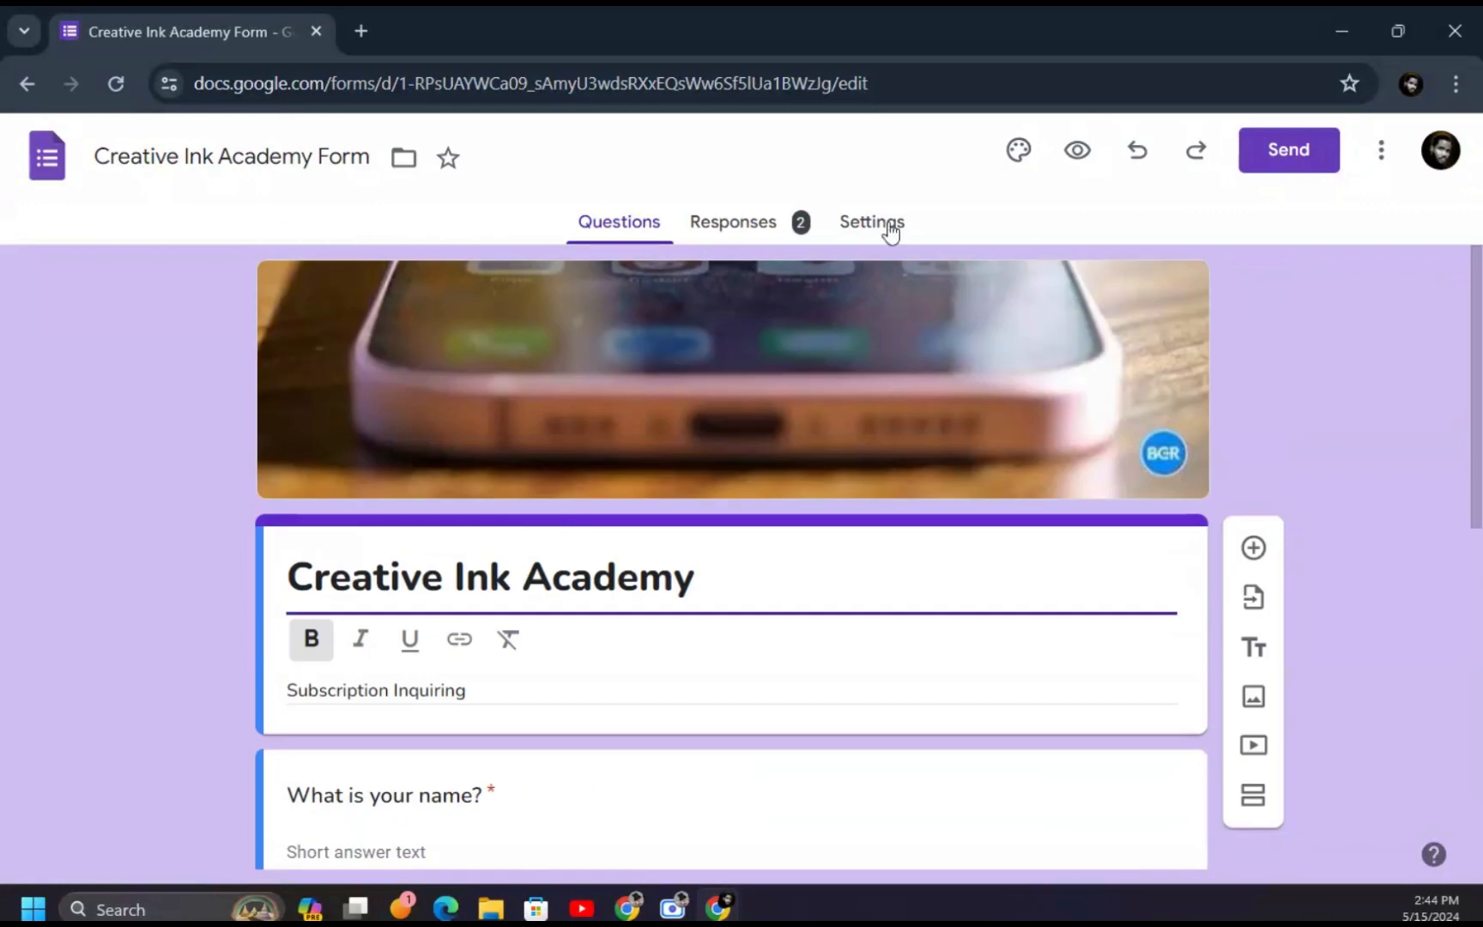
# - View the Responses summary and scroll through its 2 collected responses
pyautogui.click(755, 222)
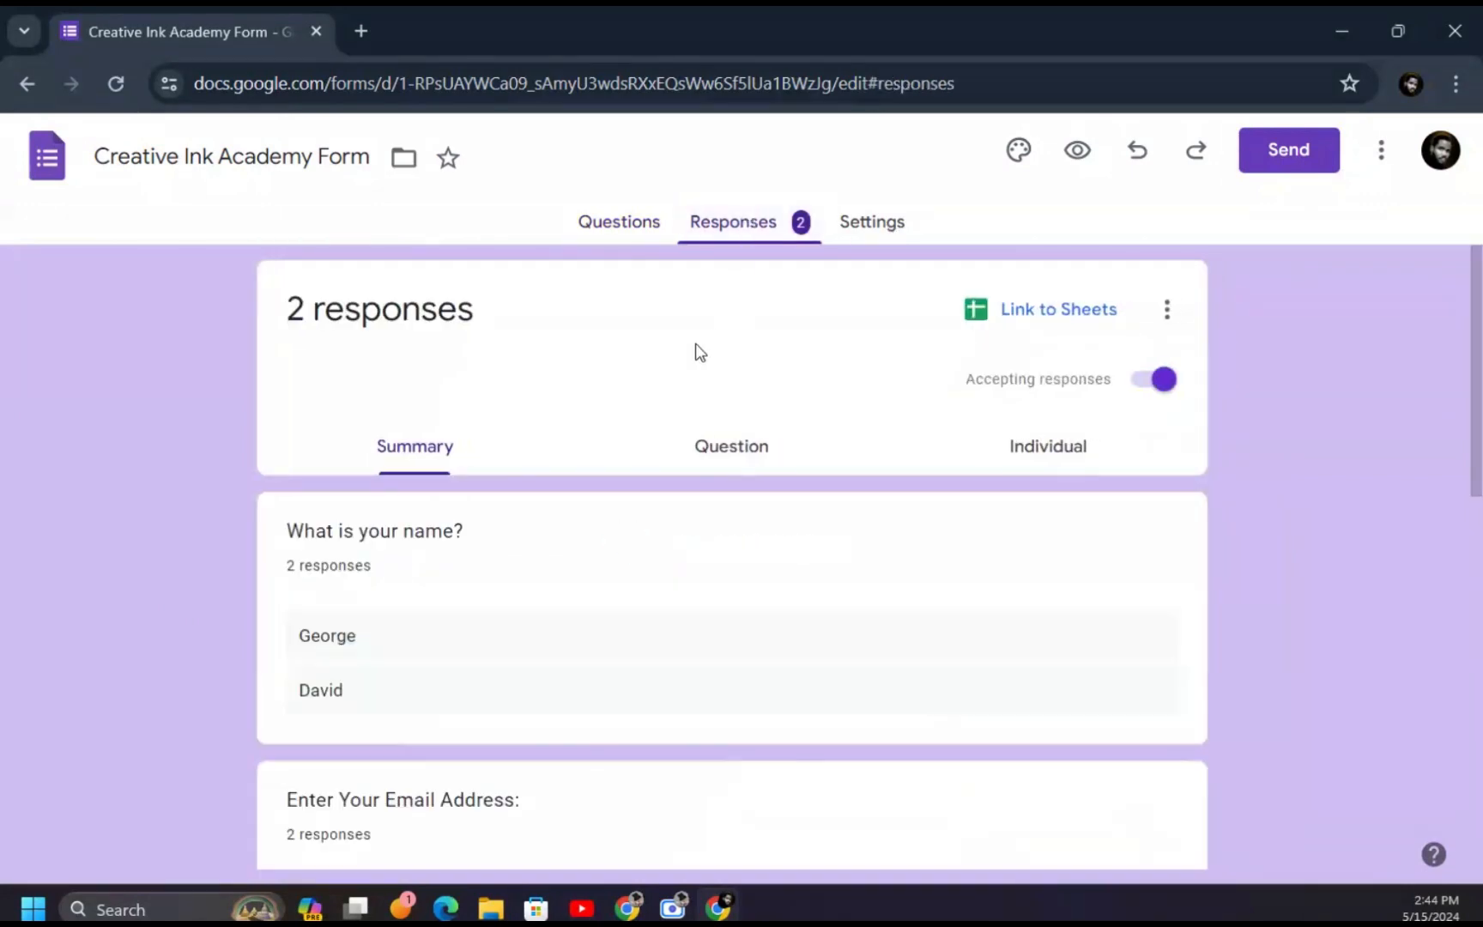
pyautogui.scroll(-10, 530, 515)
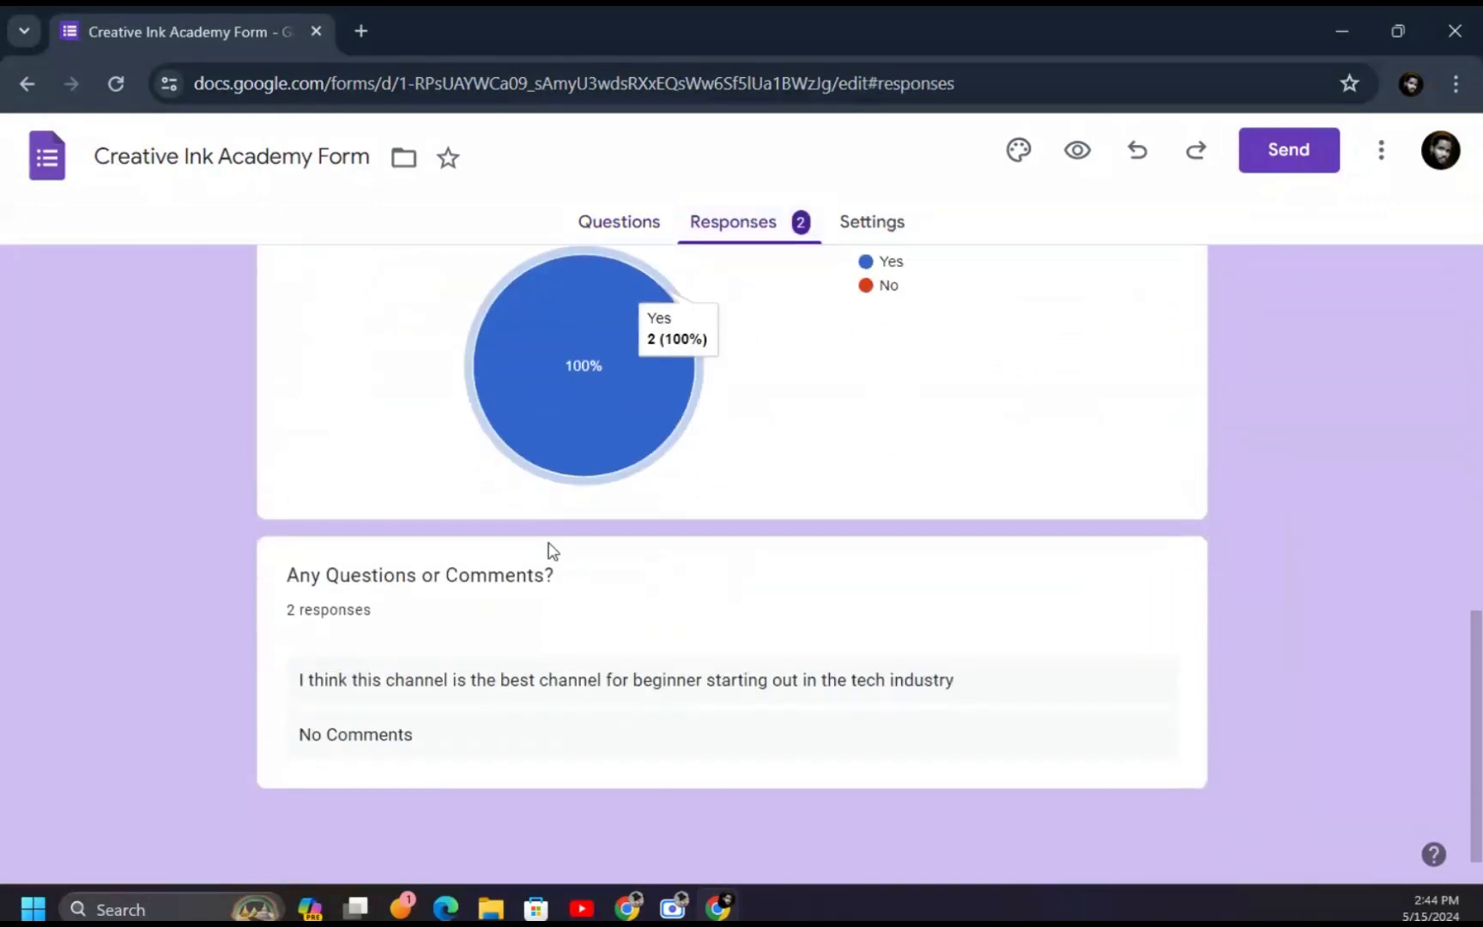
pyautogui.scroll(15, 546, 528)
pyautogui.scroll(1, 527, 381)
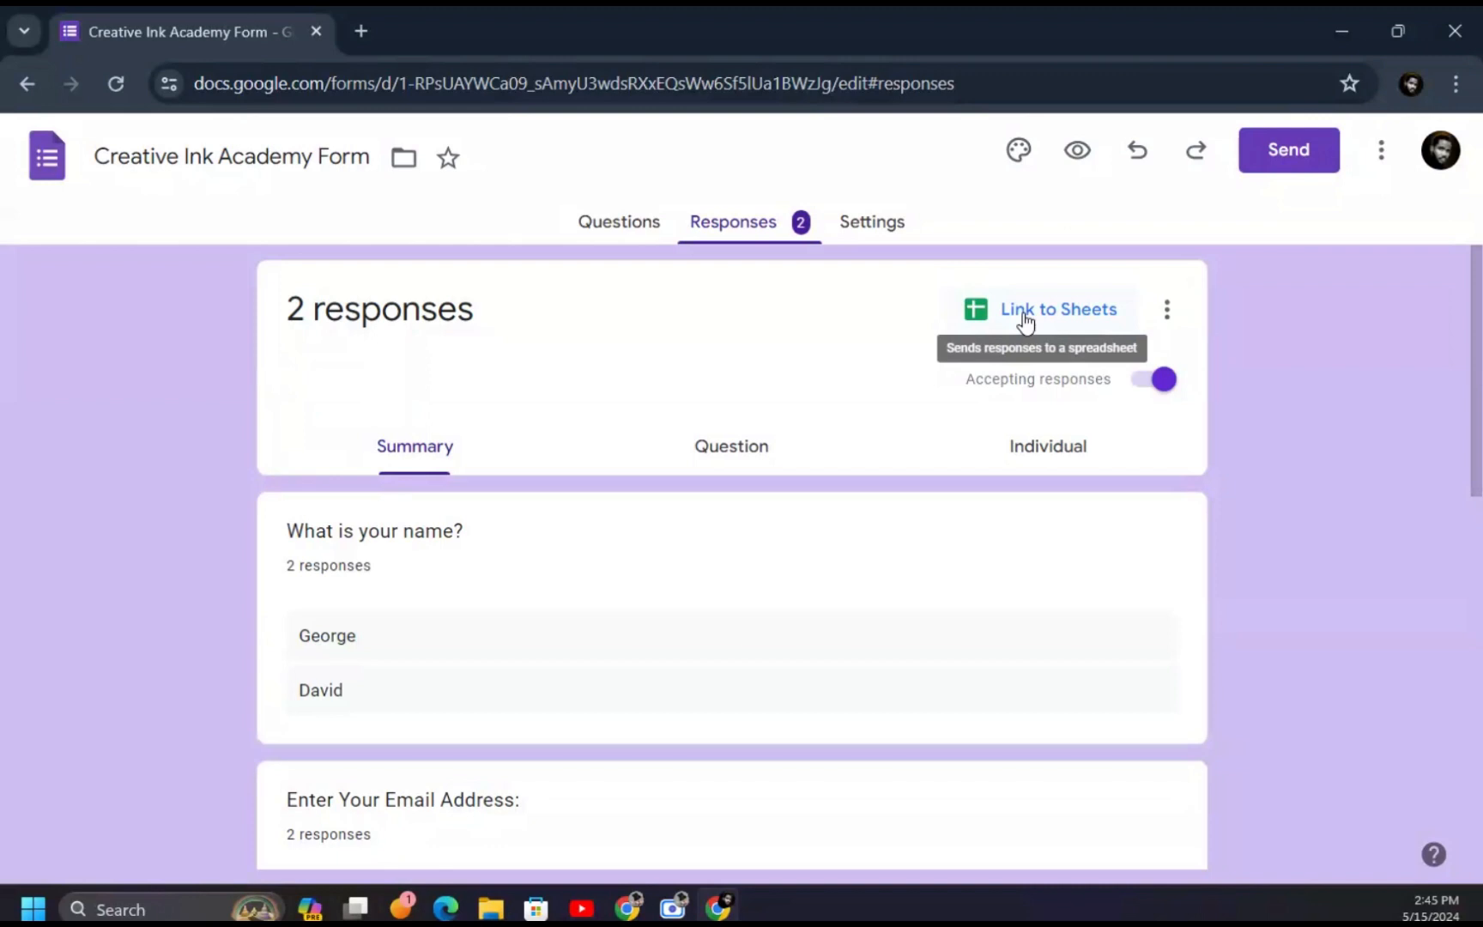
# - Link responses to a newly created spreadsheet renamed 'CIA RESPONSES'
pyautogui.click(1066, 309)
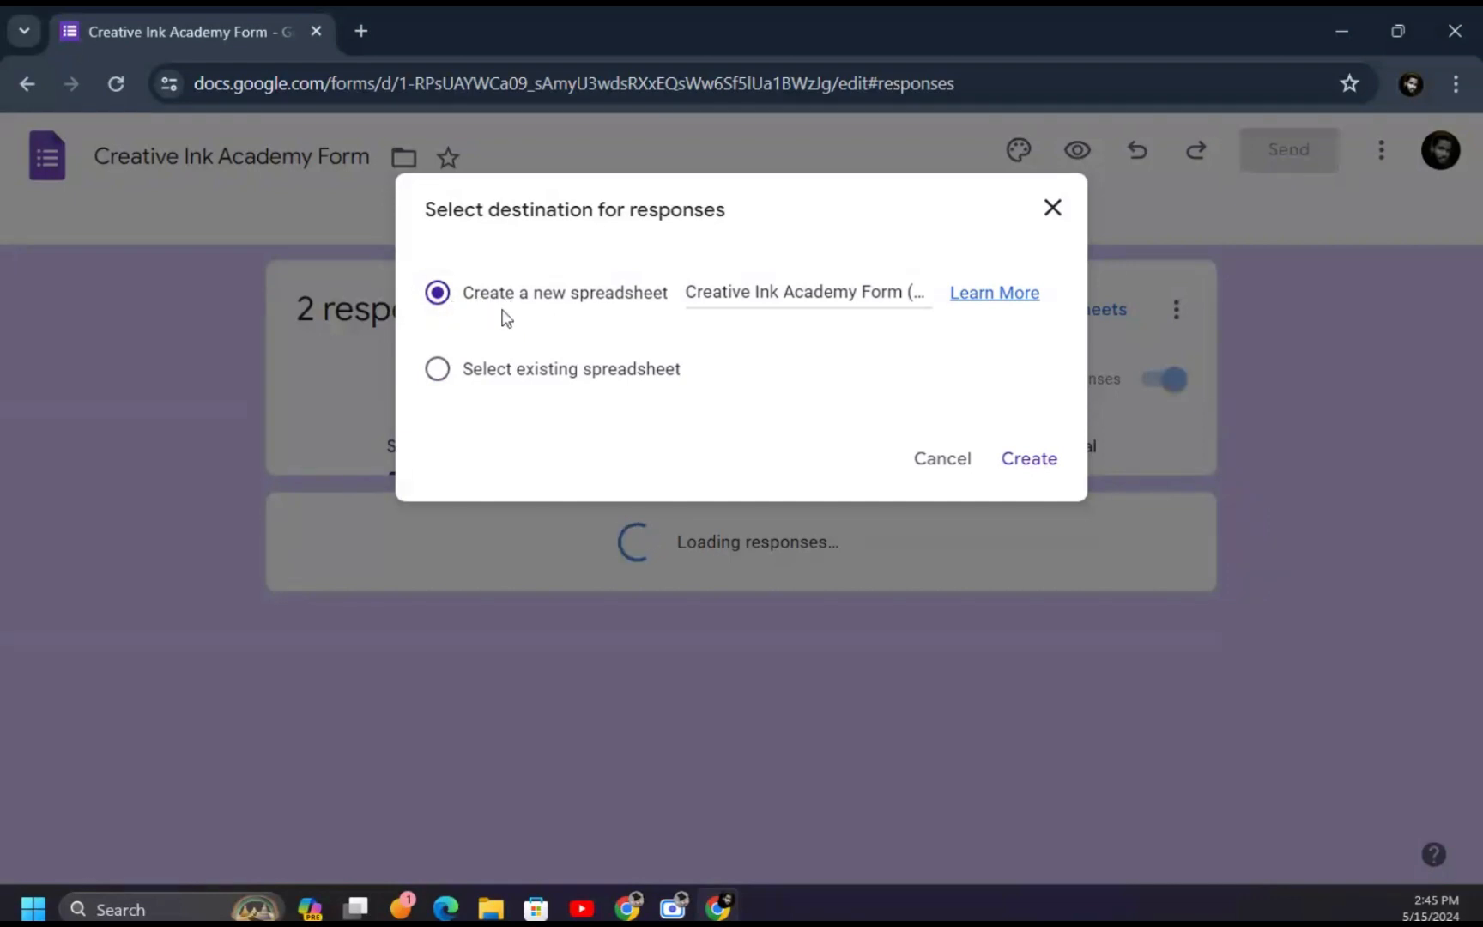
pyautogui.click(783, 301)
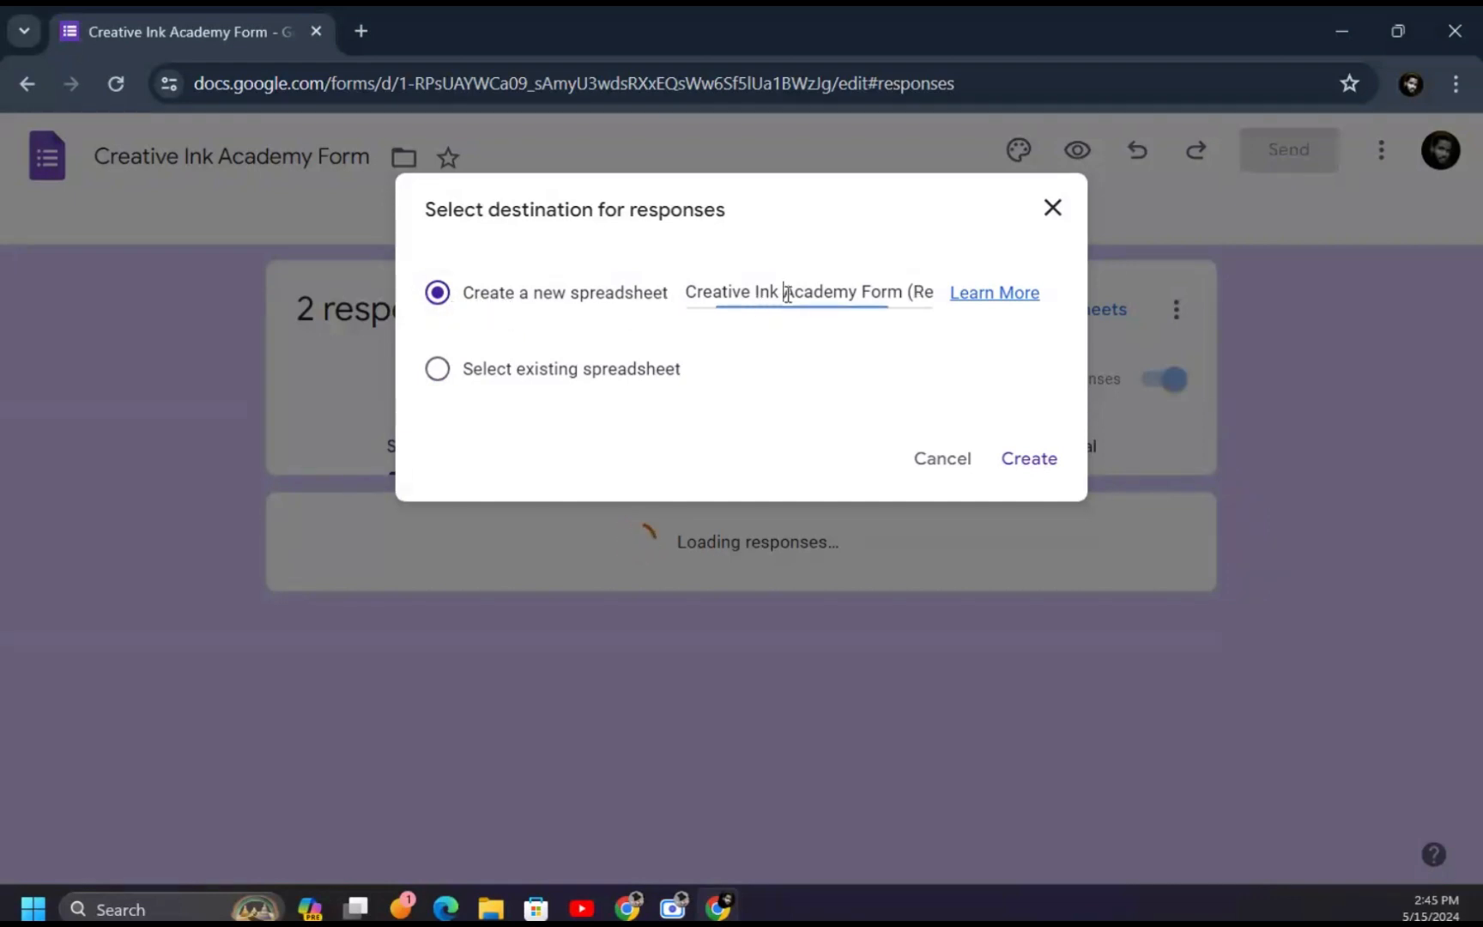
pyautogui.hotkey('ctrl', 'a')
pyautogui.press('BackSpace')
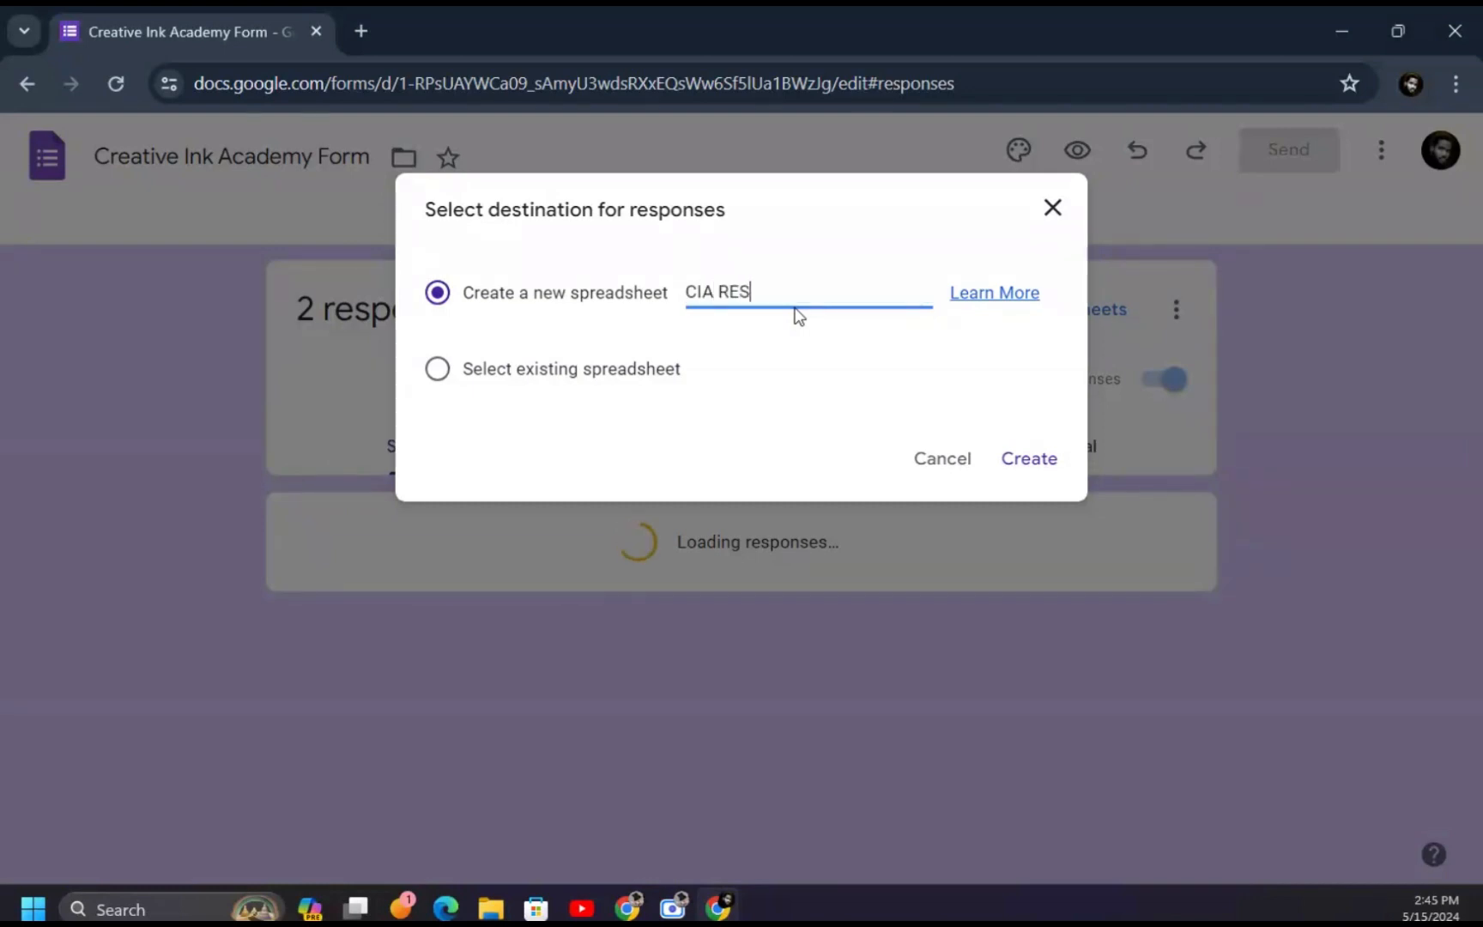
pyautogui.write('CIA RESPONSES SHEET')
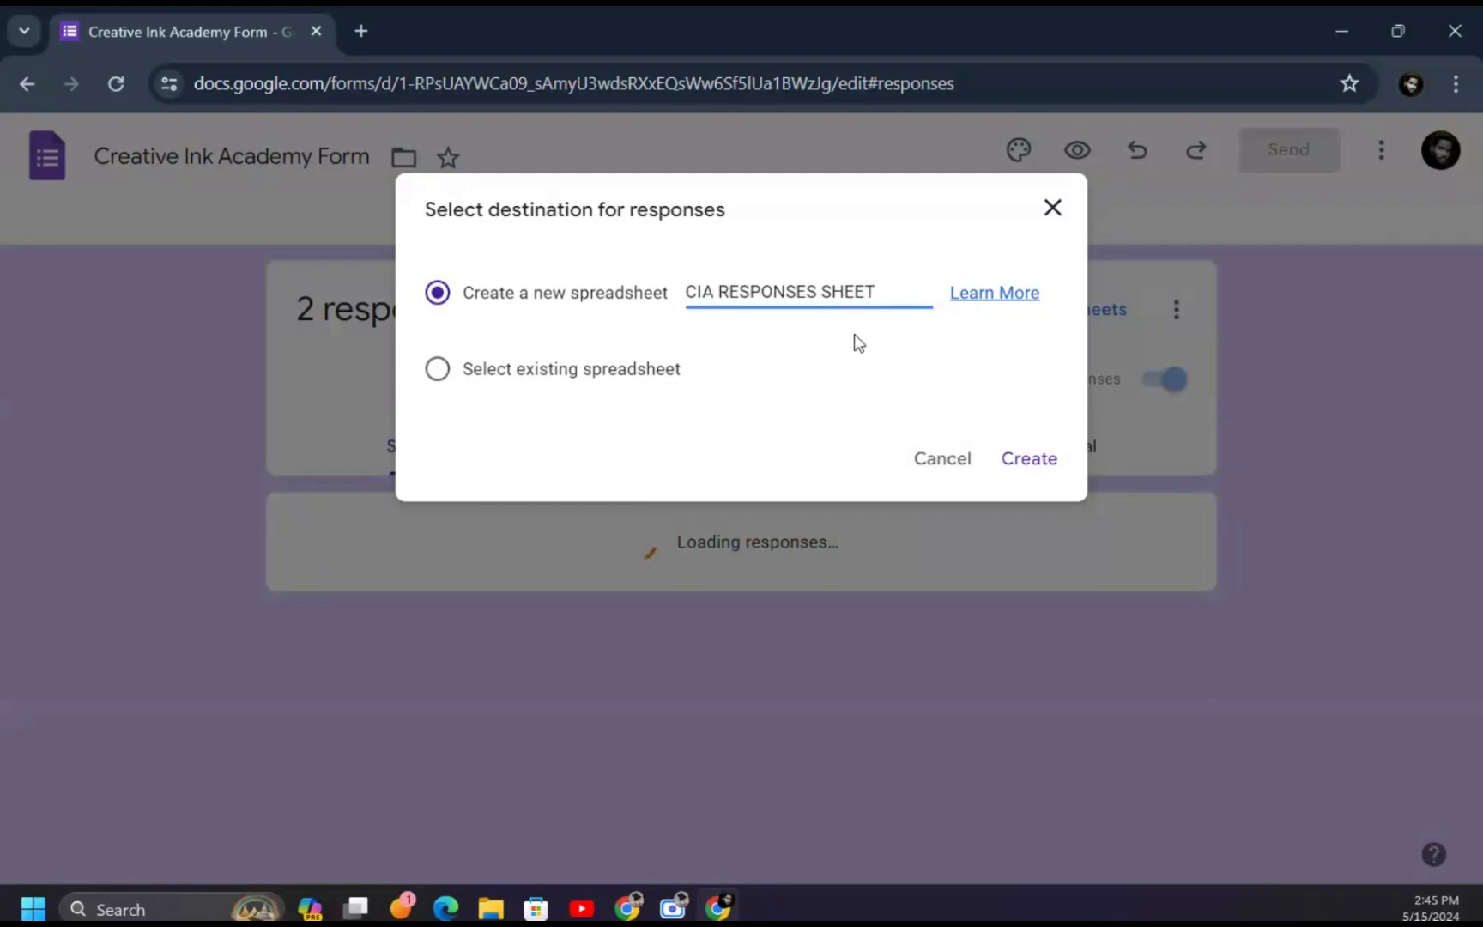
pyautogui.click(1046, 463)
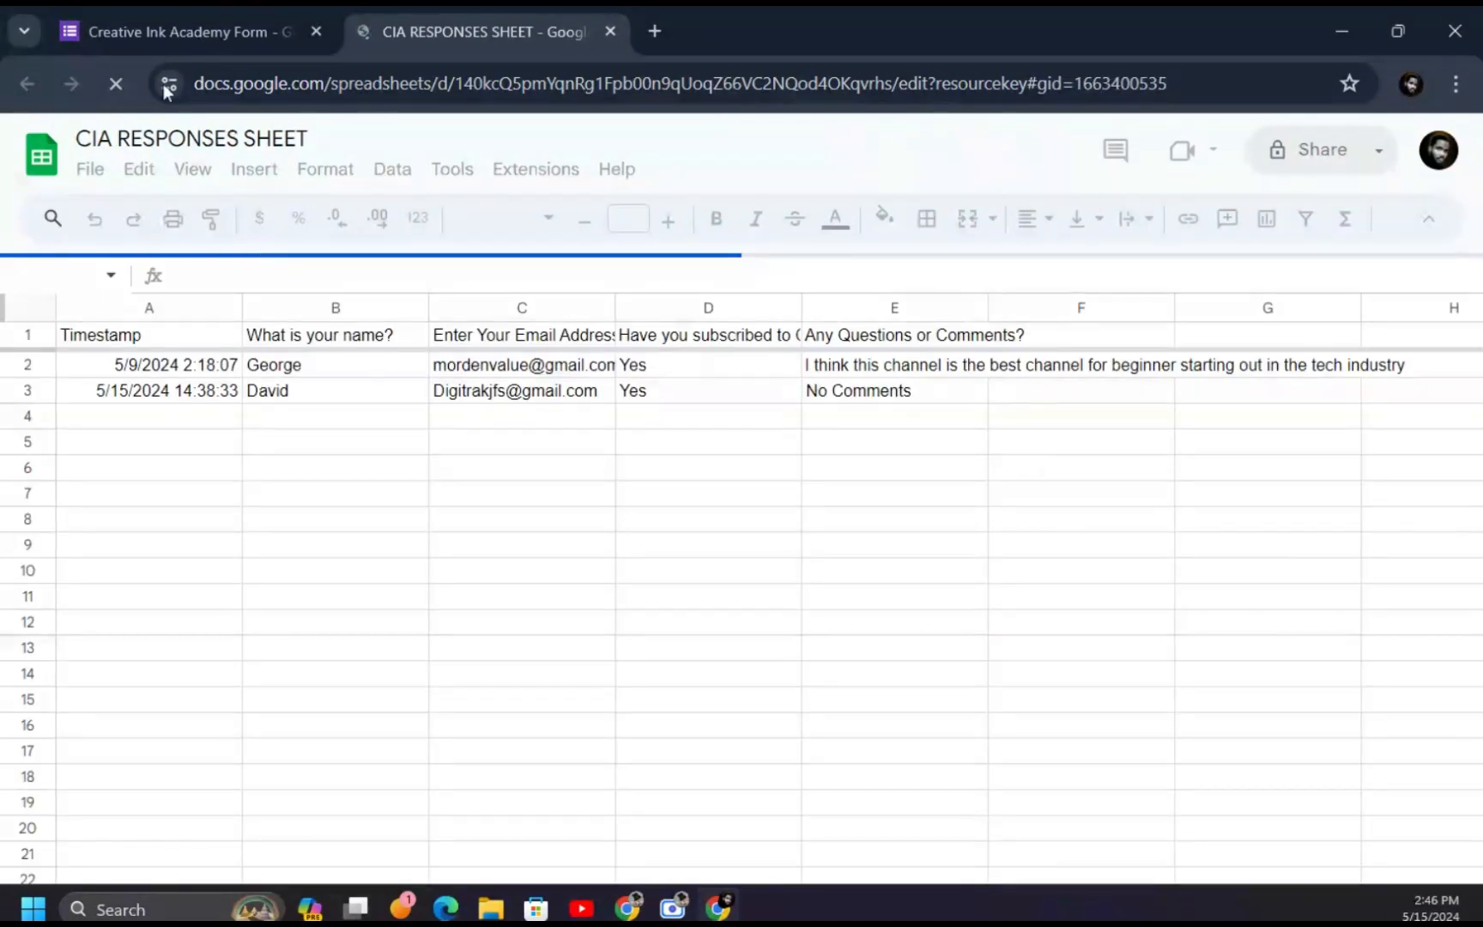
# - Check both existing responses in CIA RESPONSES SHEET, then go back to the form's responses page
pyautogui.click(176, 17)
pyautogui.click(467, 11)
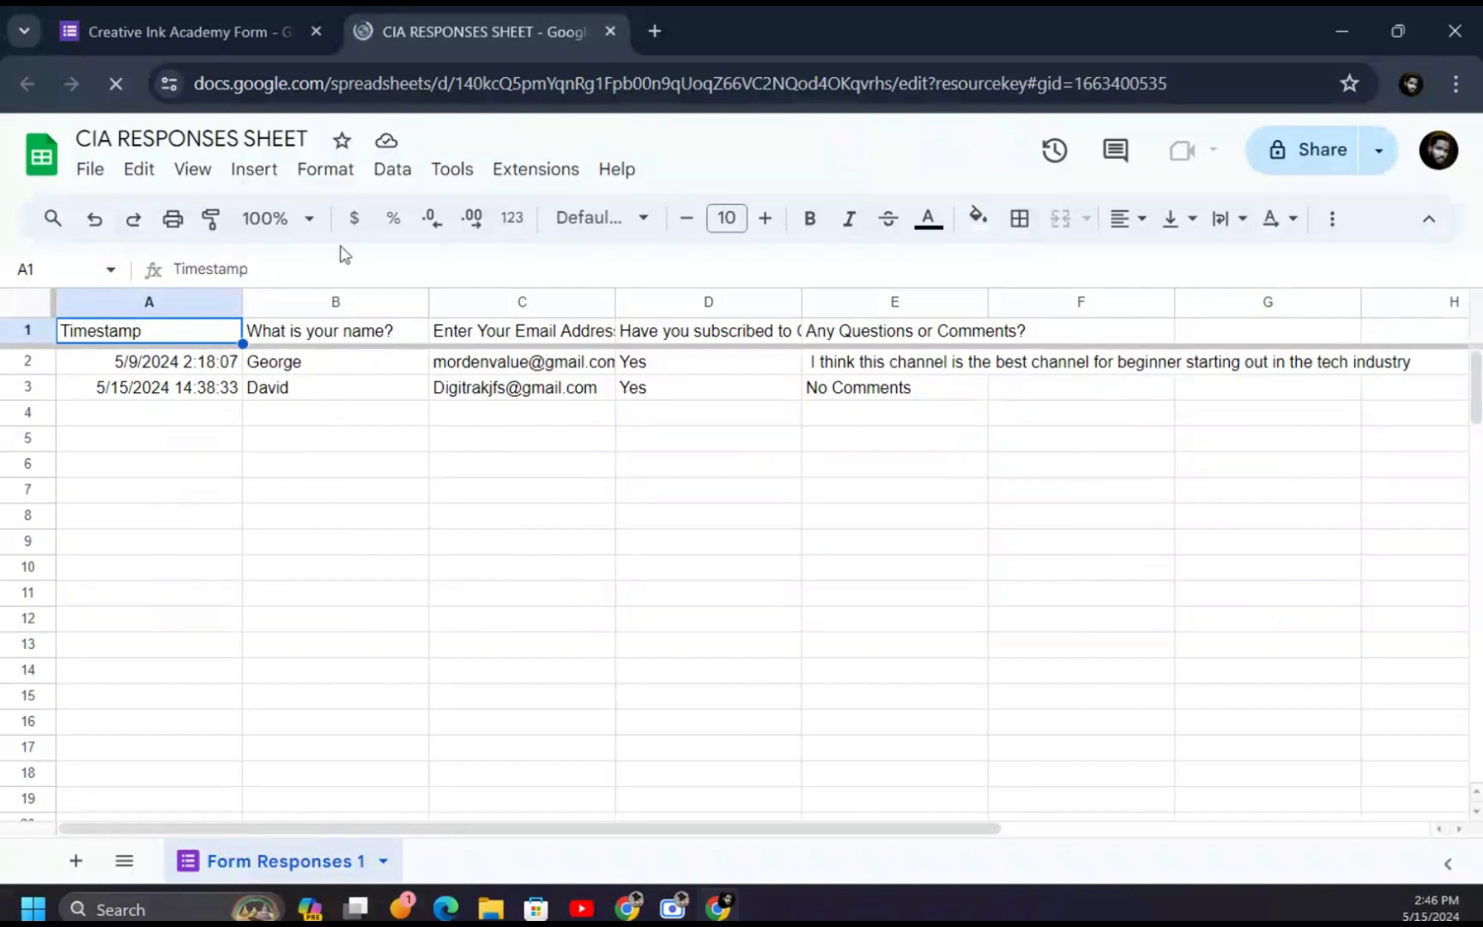
pyautogui.click(199, 34)
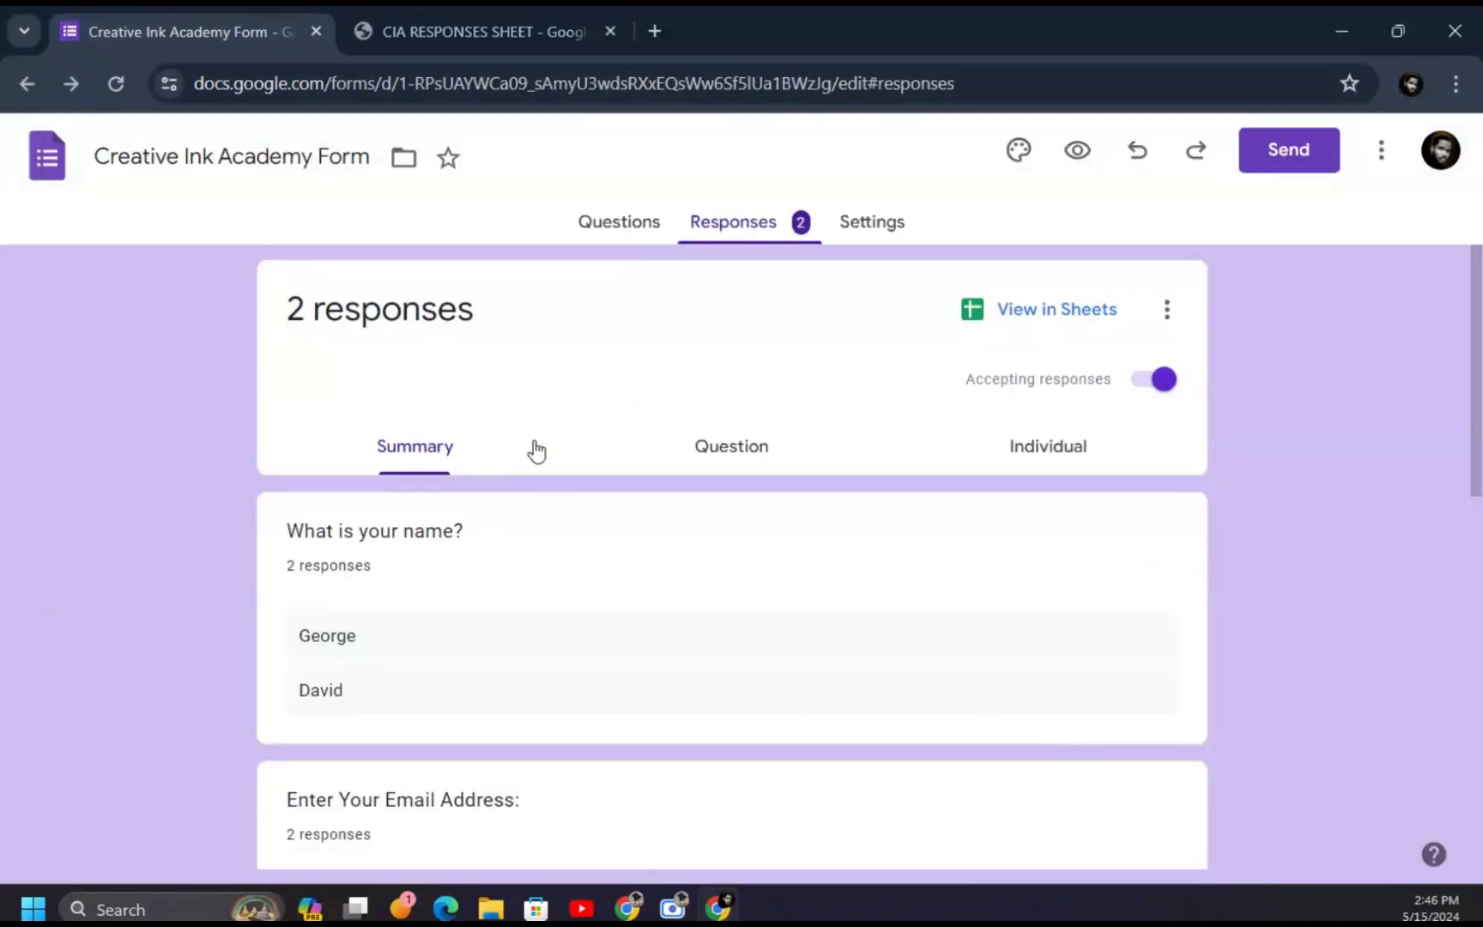
# - Open the live form preview and enter a test name and email address
pyautogui.click(1097, 153)
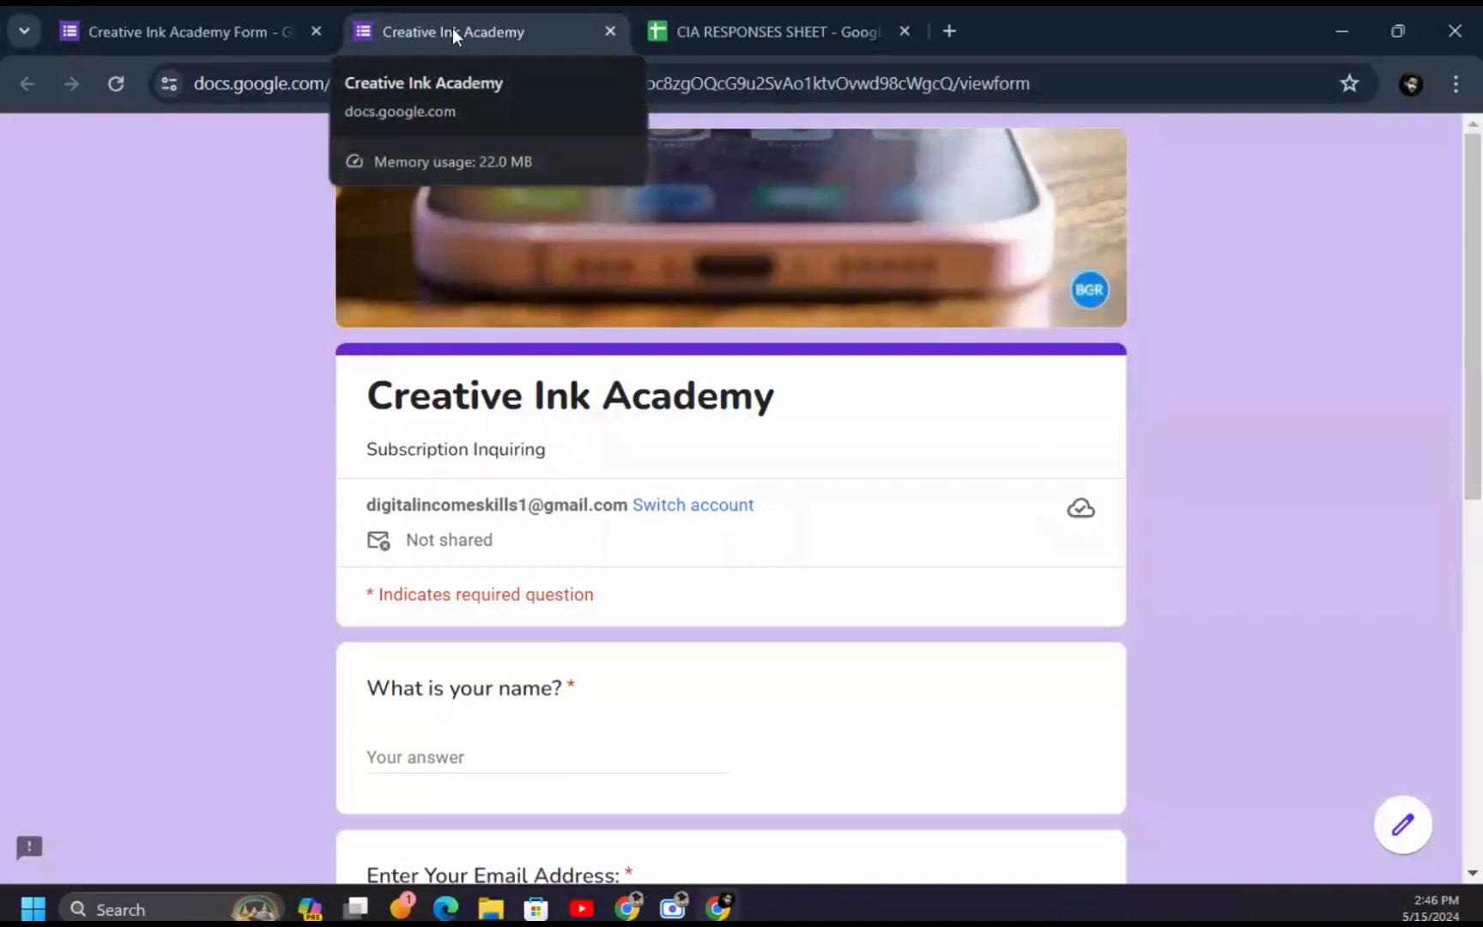
pyautogui.scroll(-5, 685, 433)
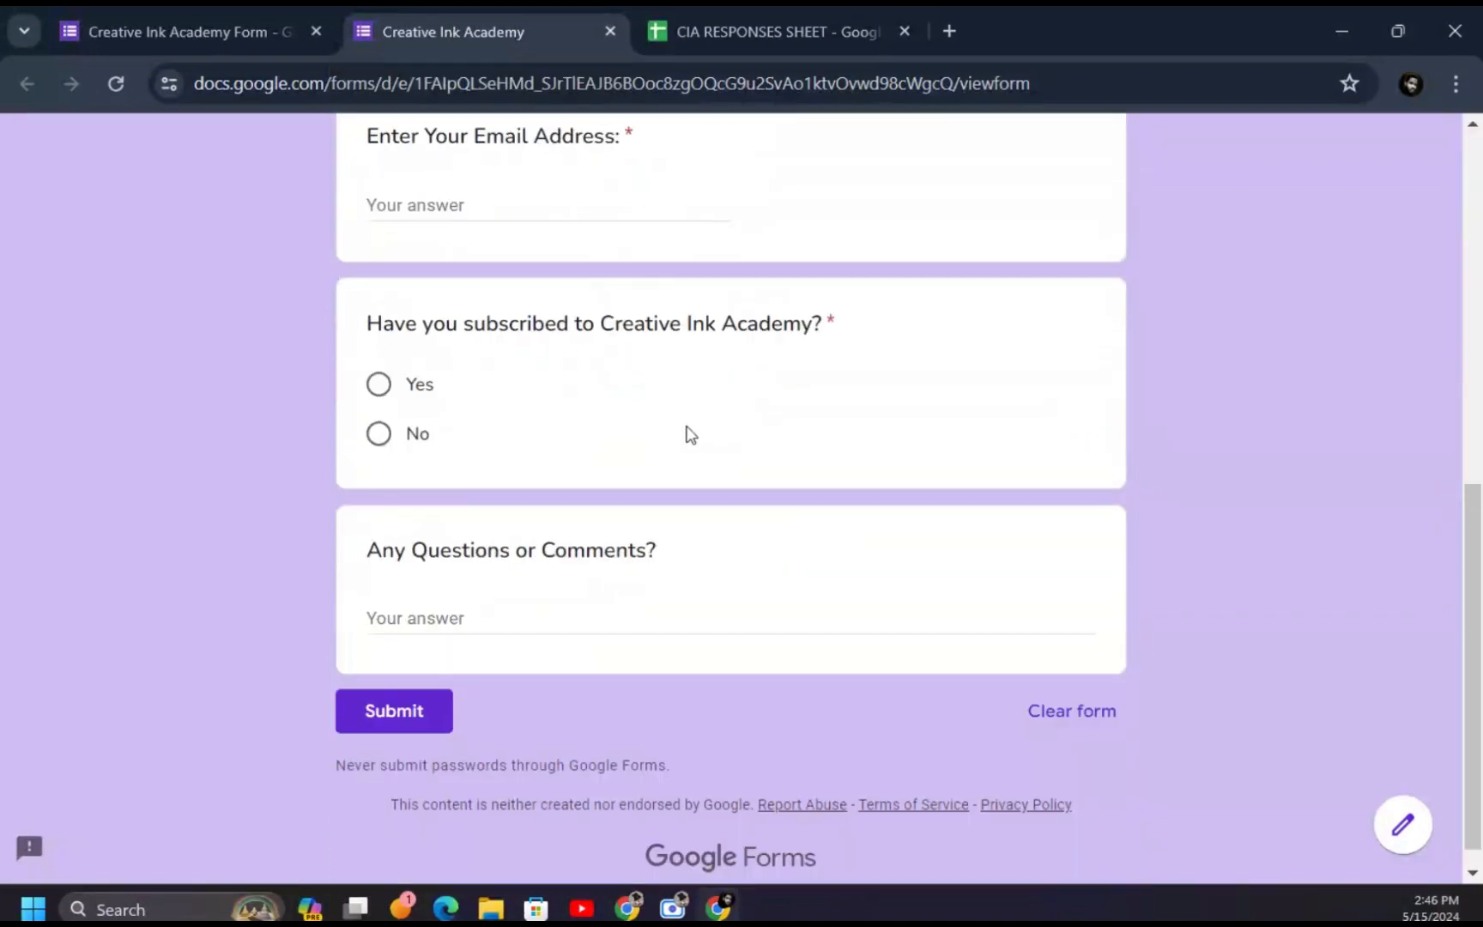
pyautogui.scroll(7, 571, 359)
pyautogui.click(554, 625)
pyautogui.write('Ben')
pyautogui.scroll(-3, 549, 601)
pyautogui.click(546, 570)
# - Answer No to subscribing, comment 'No Comments', submit, and check the spreadsheet
pyautogui.scroll(-3, 480, 549)
pyautogui.click(379, 505)
pyautogui.click(380, 558)
pyautogui.click(444, 749)
pyautogui.write('No Commen')
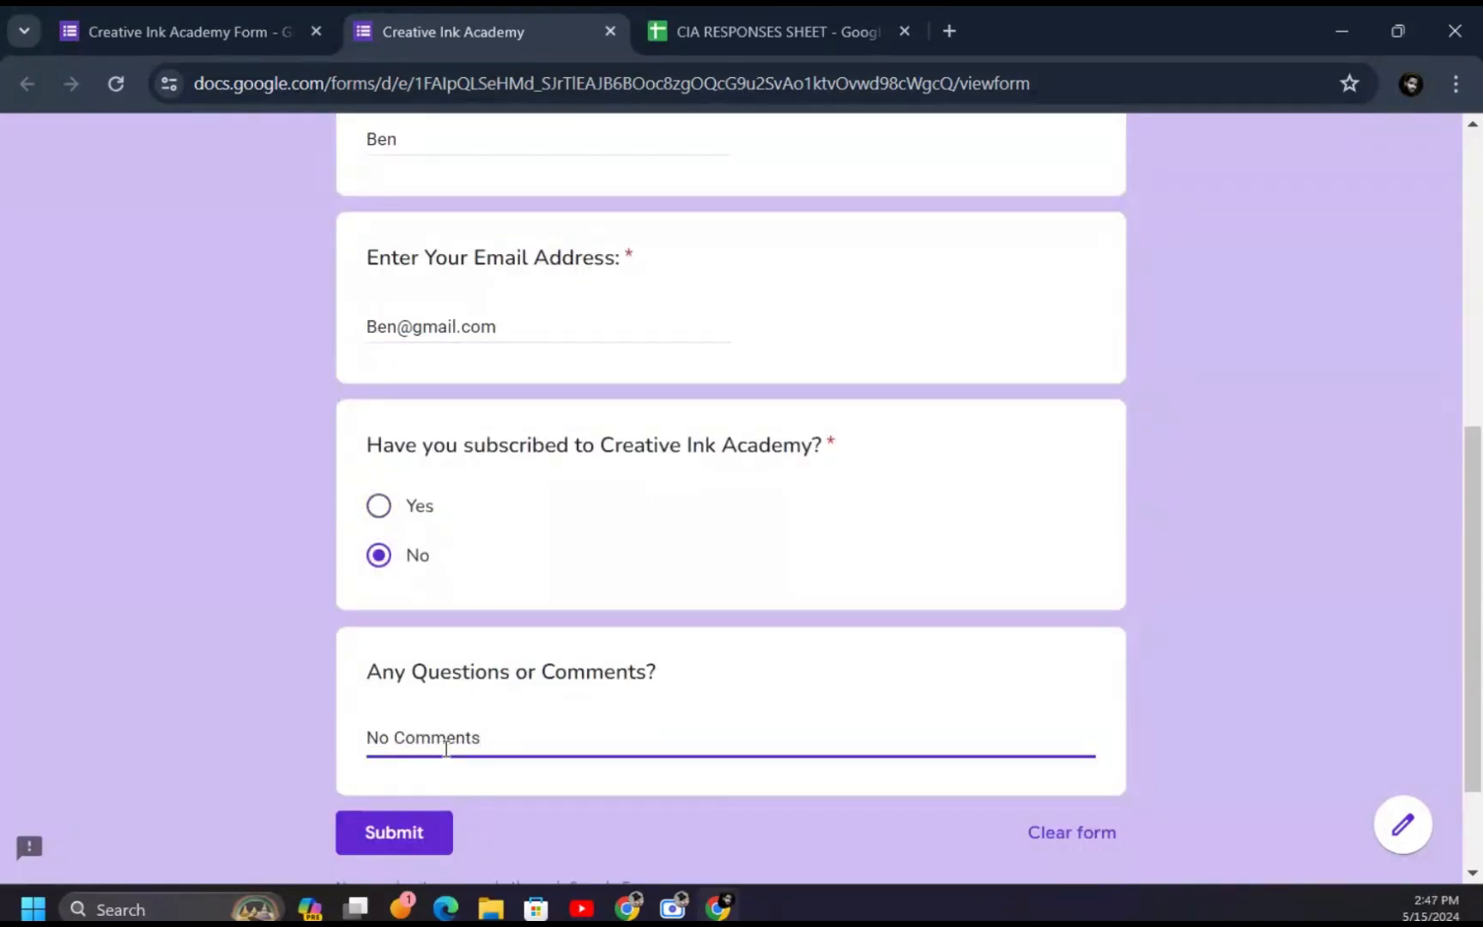
pyautogui.write('ts')
pyautogui.click(387, 838)
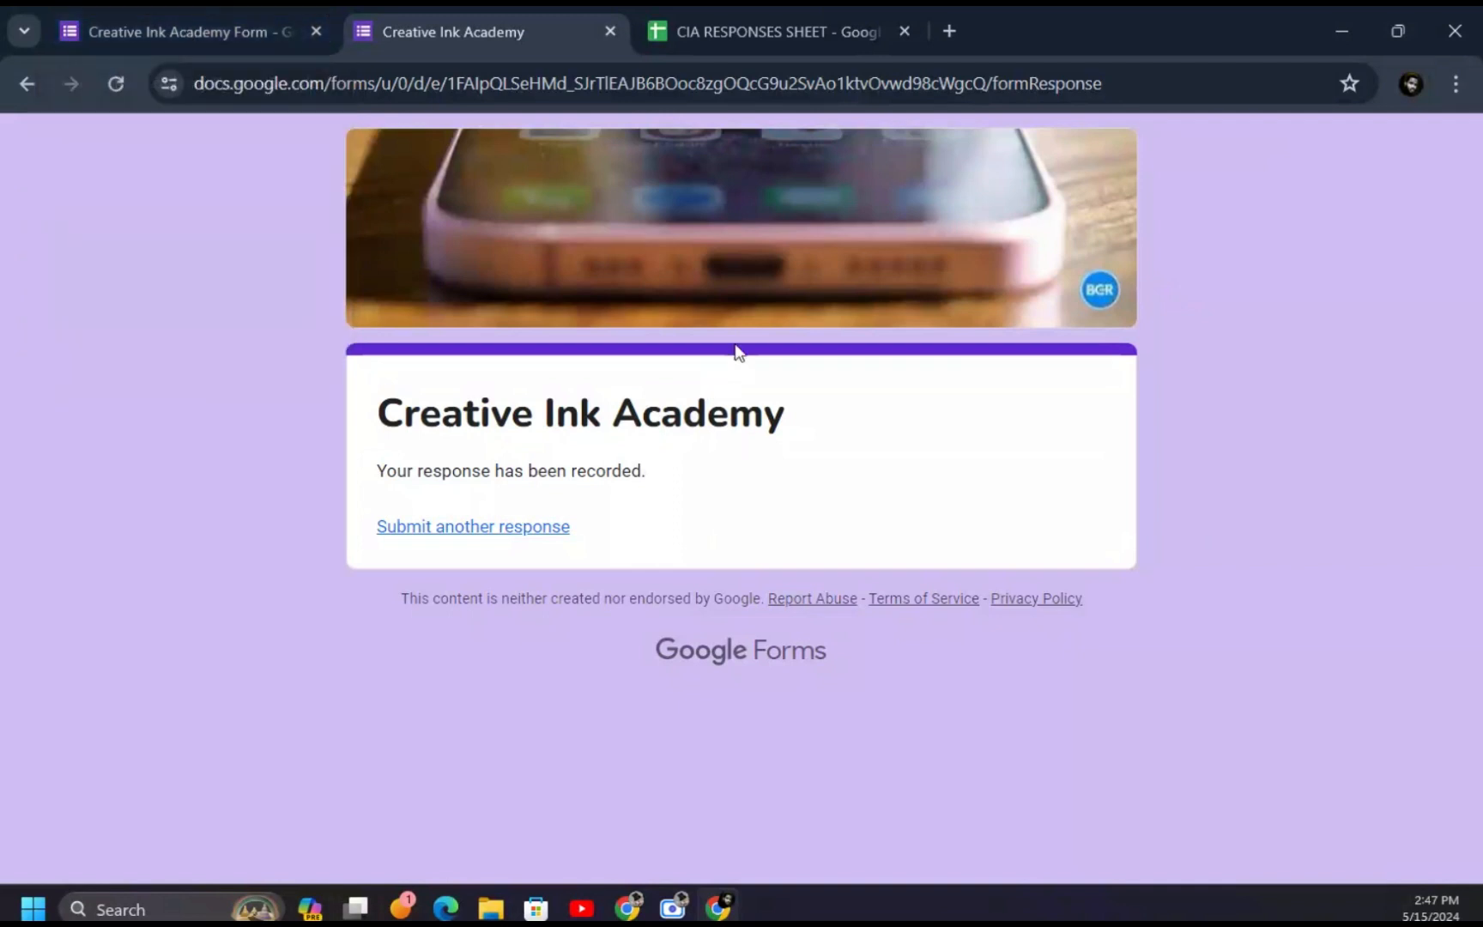
pyautogui.click(740, 30)
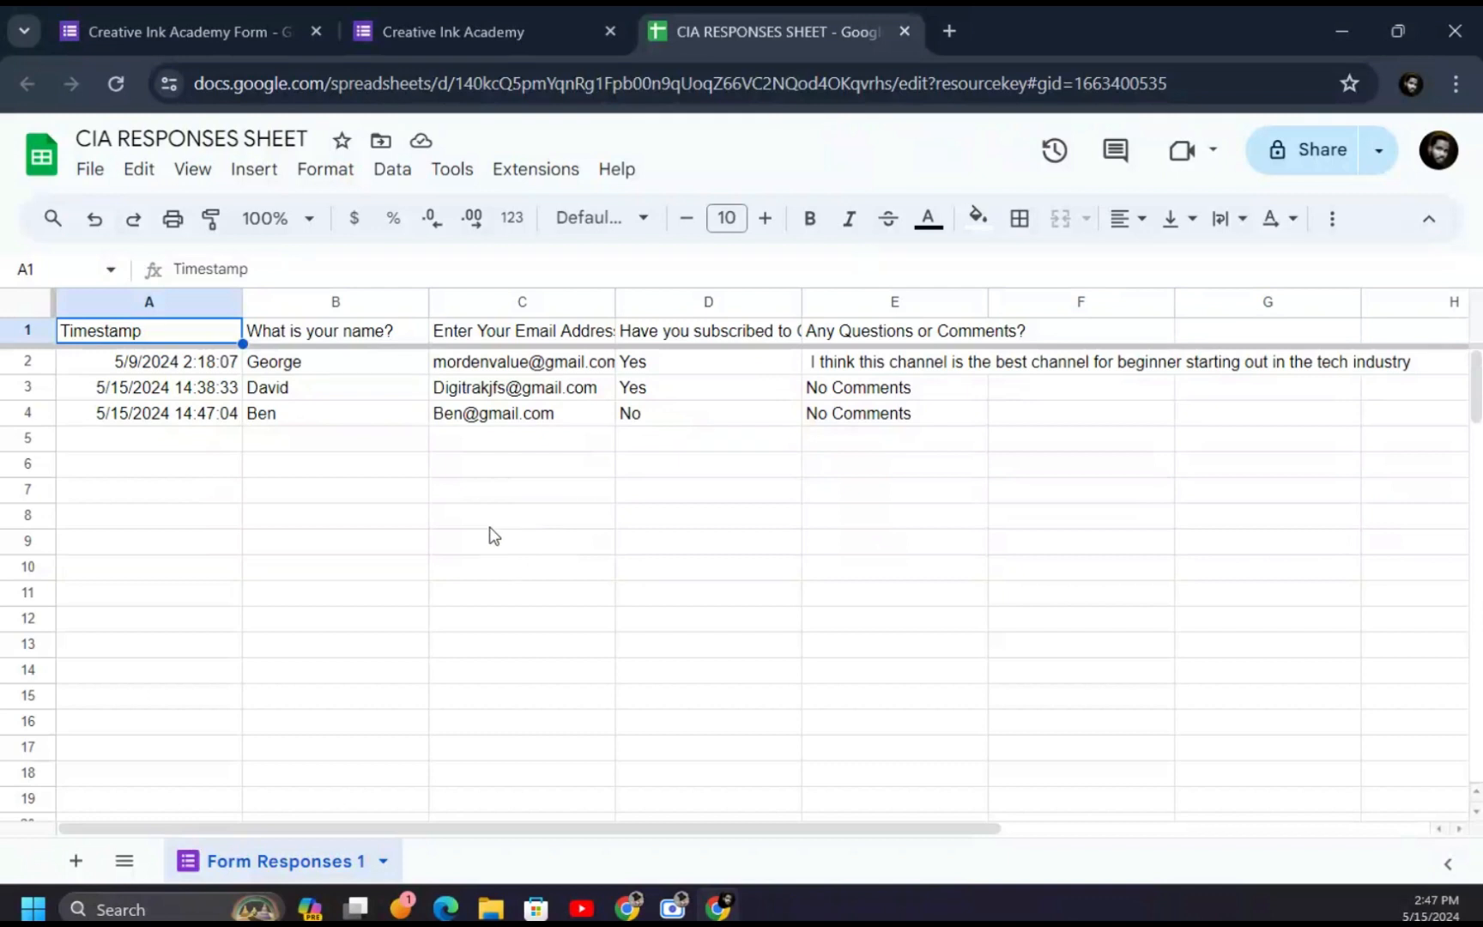
pyautogui.click(460, 31)
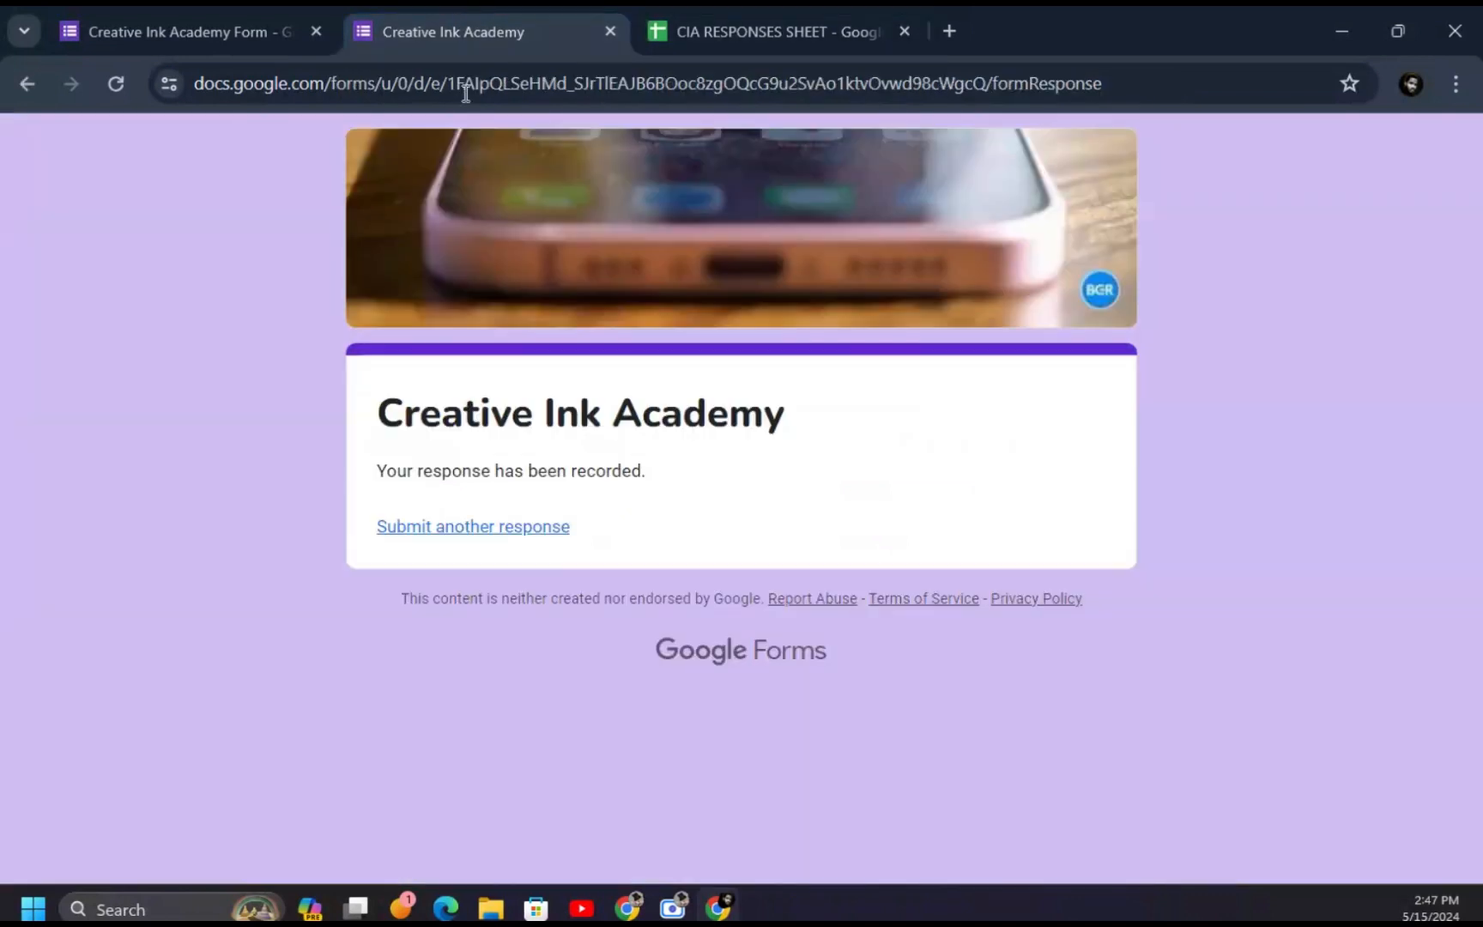
# - Start another response and enter a test name and email address
pyautogui.click(455, 526)
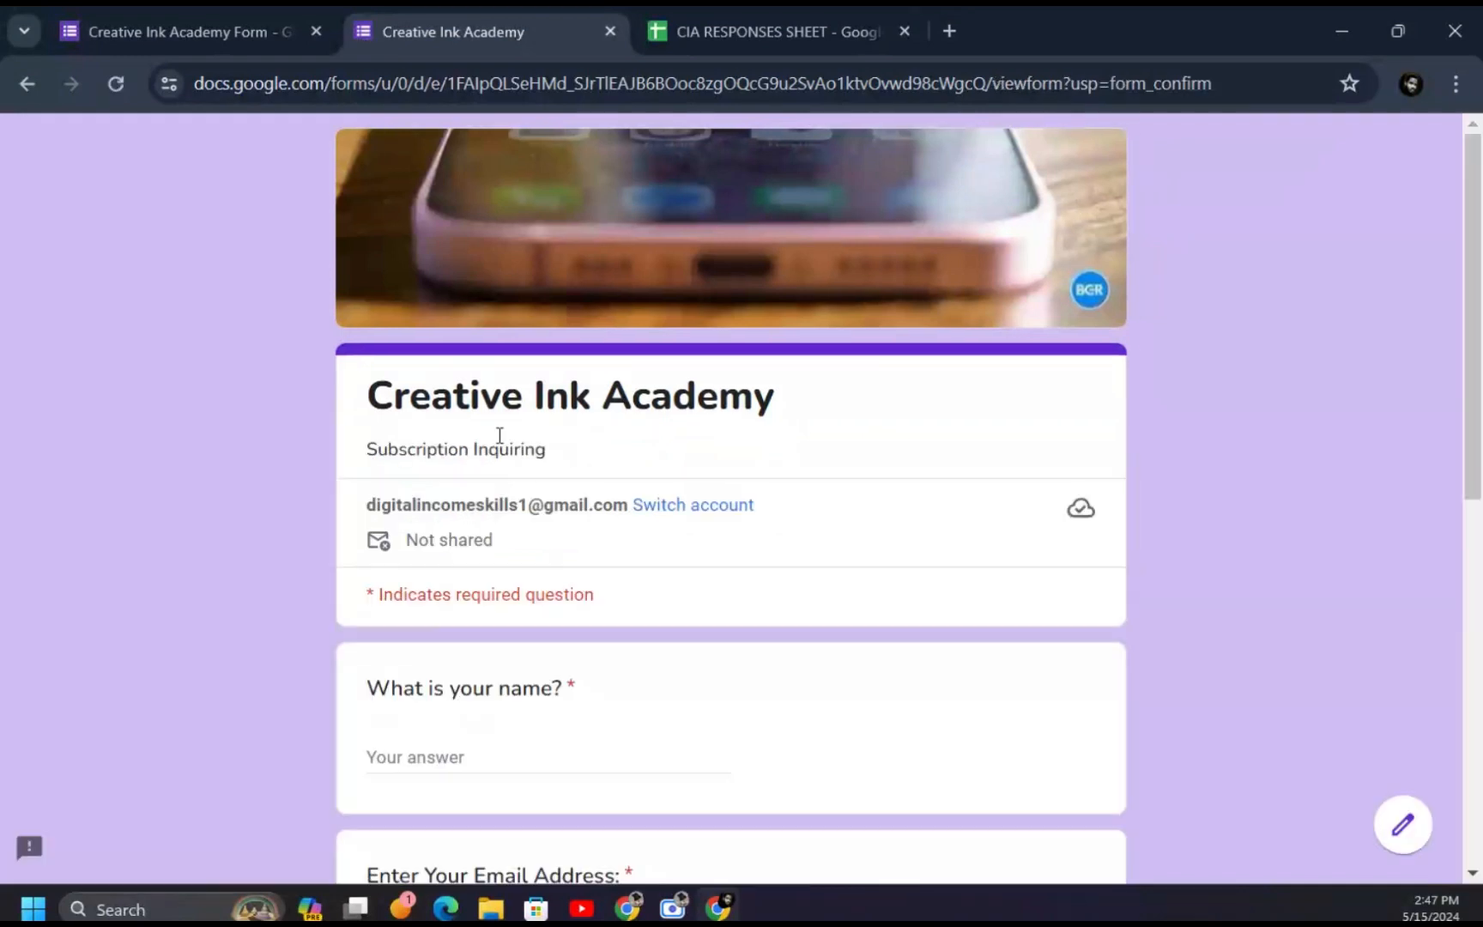
pyautogui.click(520, 759)
pyautogui.write('Mary')
pyautogui.scroll(-4, 546, 600)
pyautogui.click(550, 584)
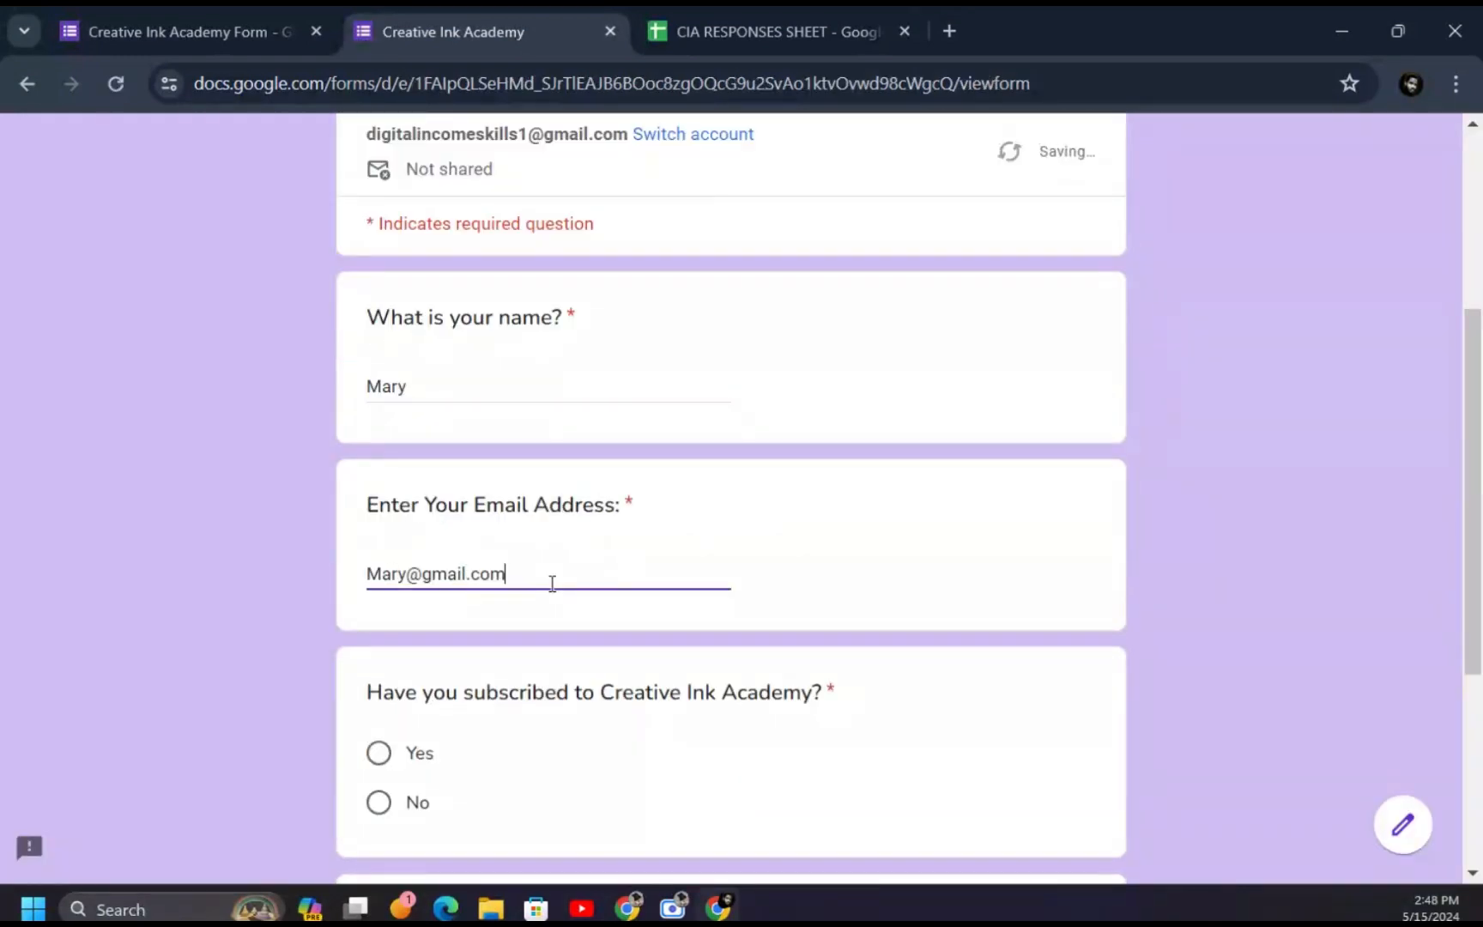
# - Answer Yes, comment 'Creative ink is the channel for technology.', submit, and check the sheet
pyautogui.click(379, 357)
pyautogui.click(521, 594)
pyautogui.write('Creative ink is the channnel for technology')
pyautogui.click(563, 591)
pyautogui.press('BackSpace')
pyautogui.click(736, 592)
pyautogui.write('.')
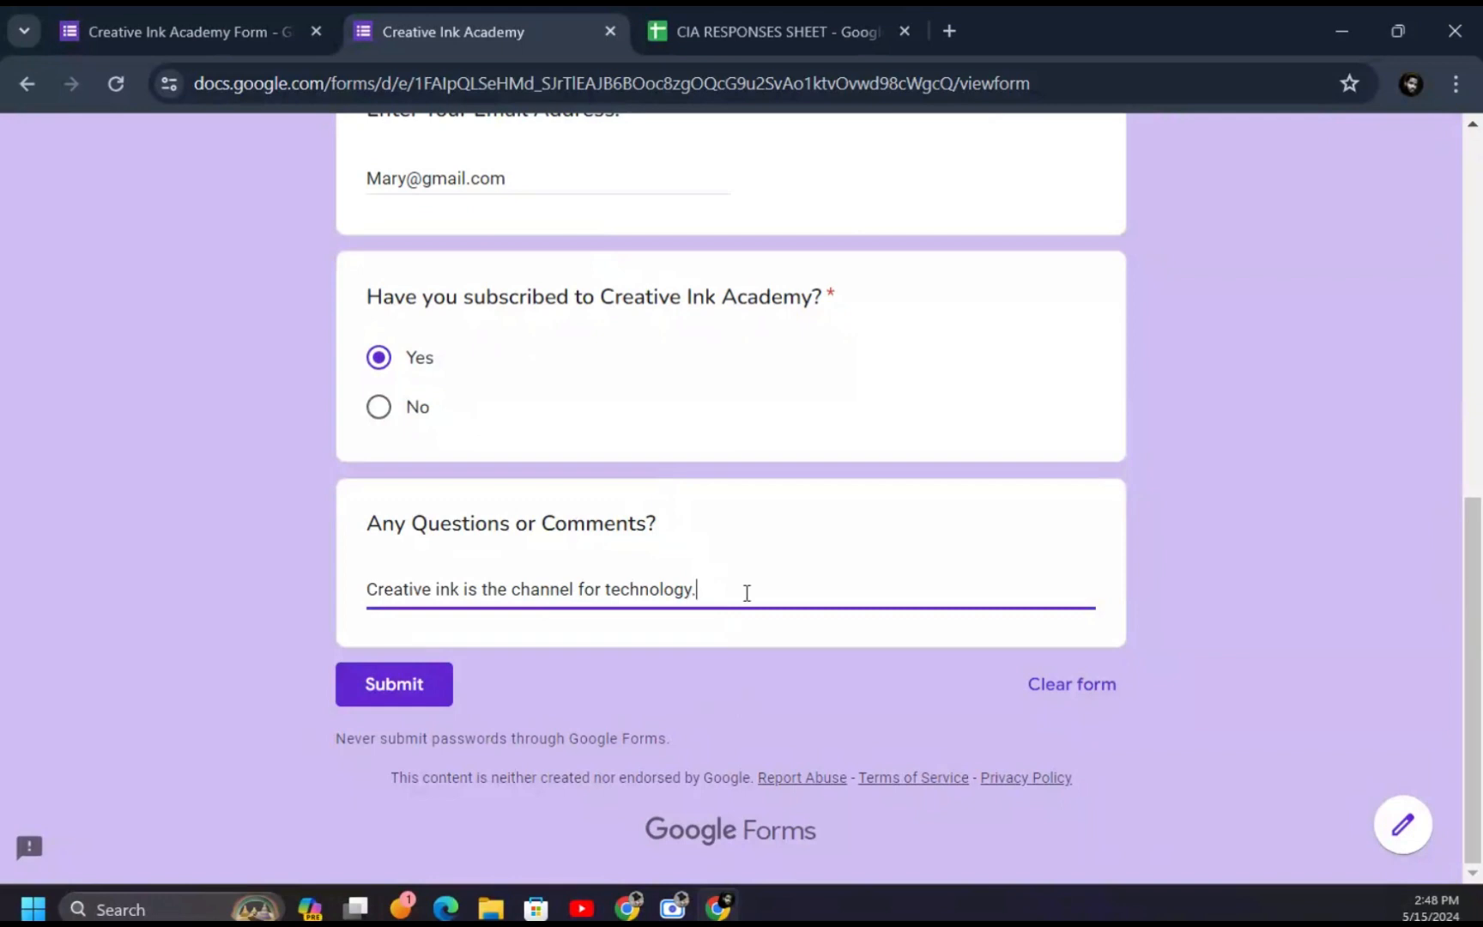
pyautogui.click(422, 673)
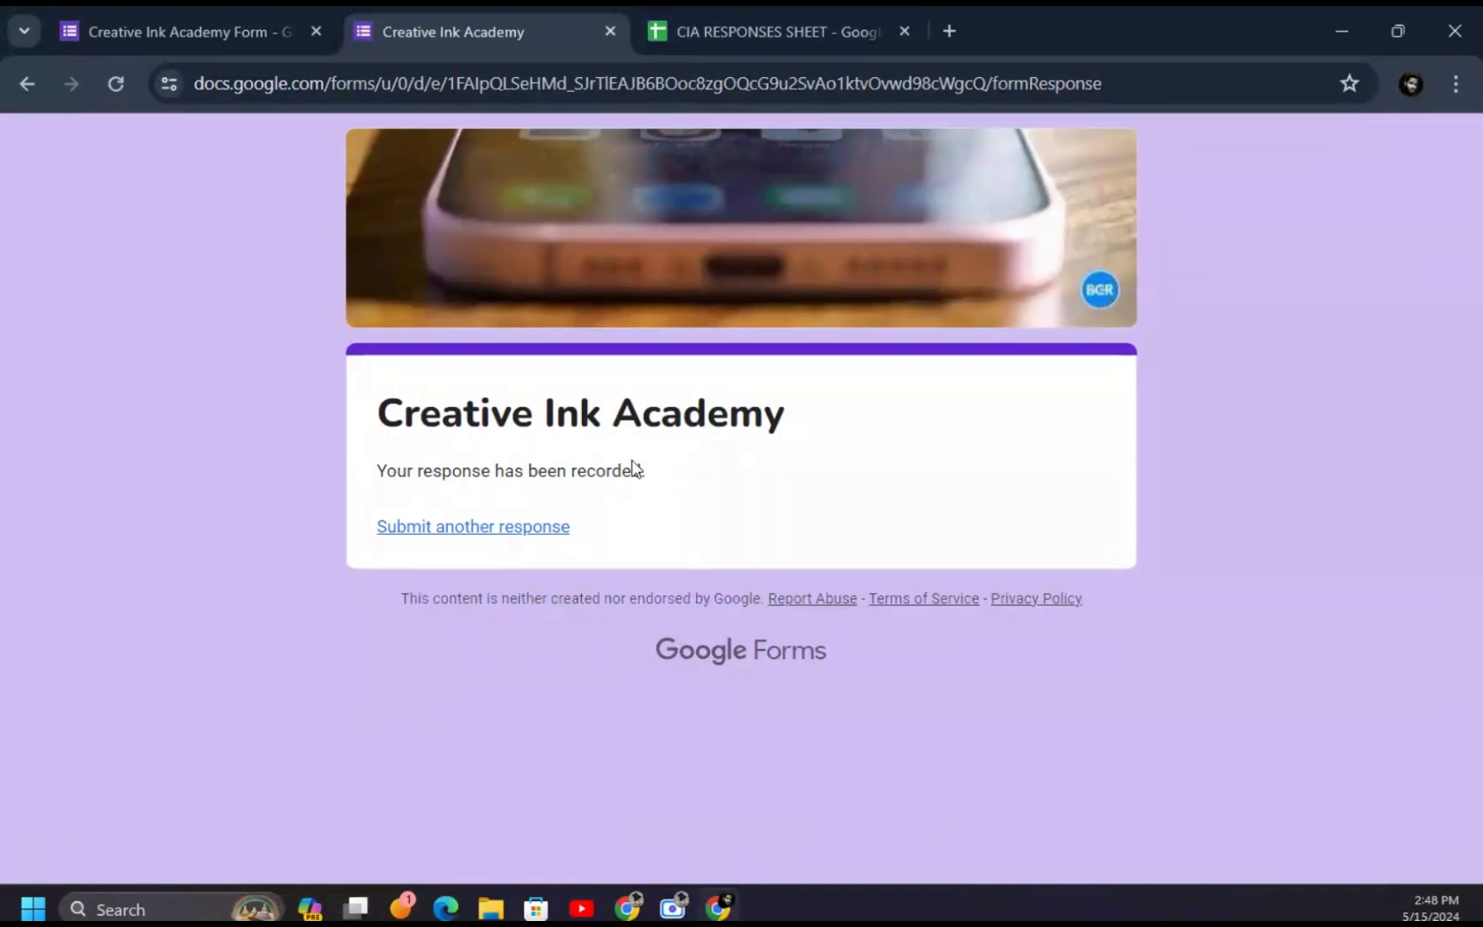
pyautogui.click(775, 27)
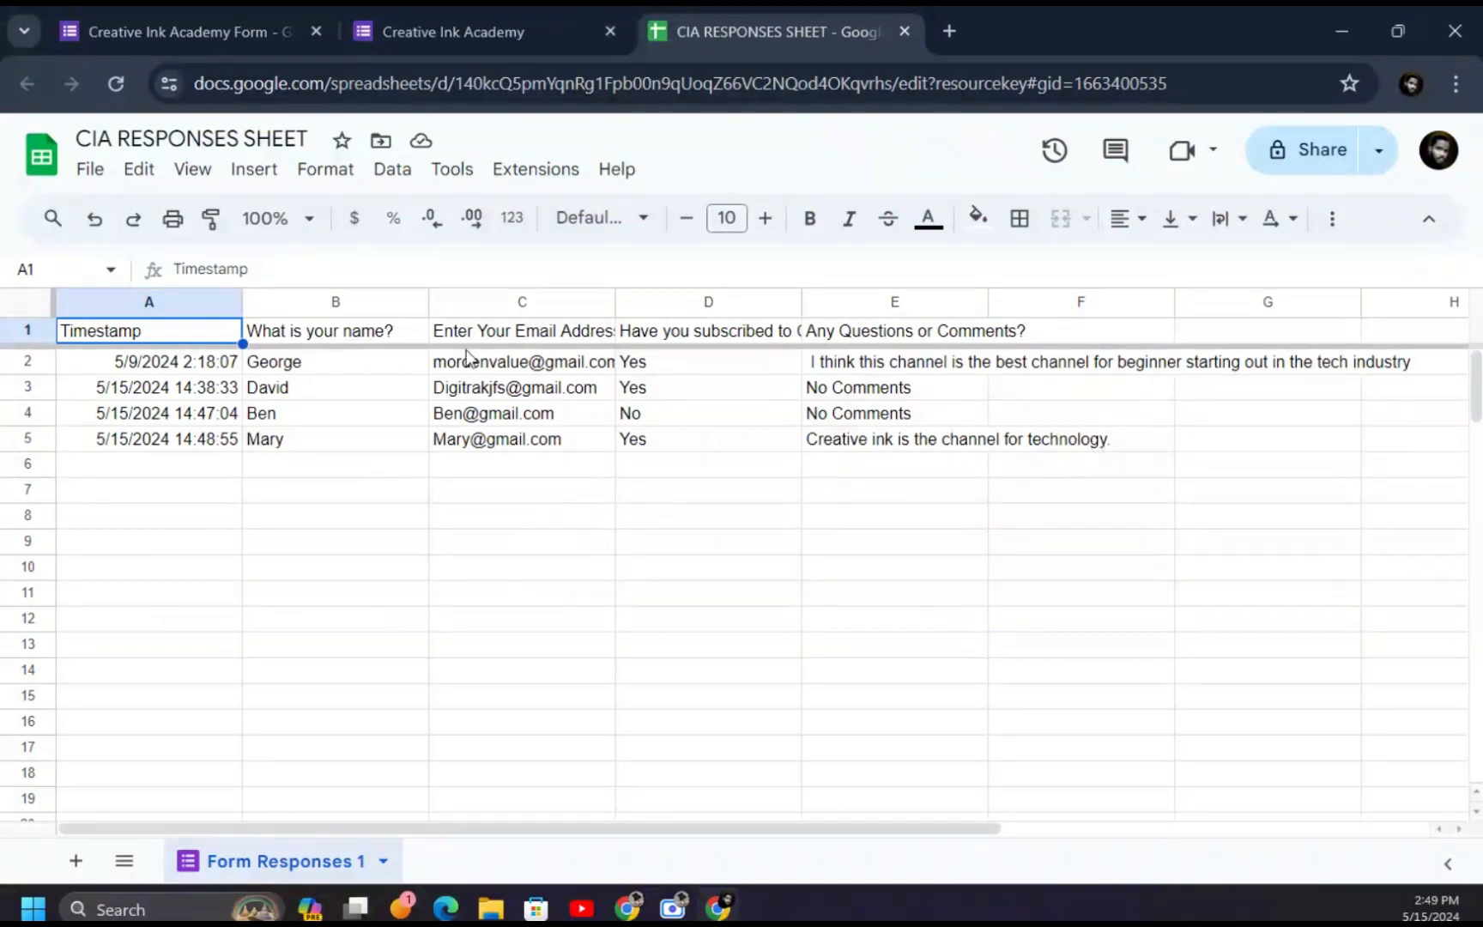
# - Scroll through the form's 4-response summary, then switch to the CIA RESPONSES SHEET tab
pyautogui.click(237, 27)
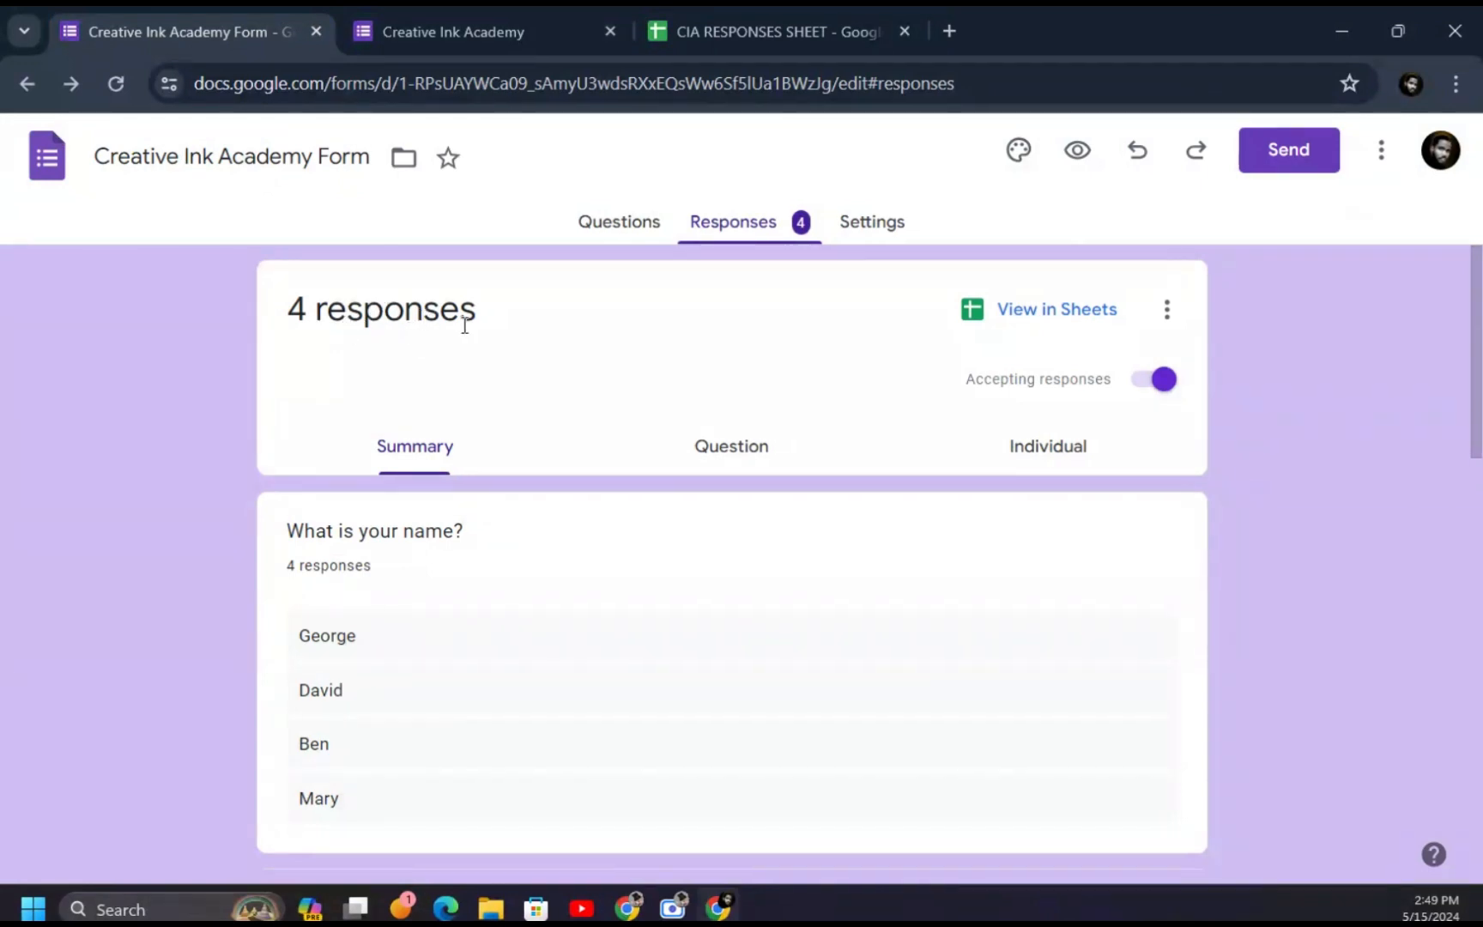
pyautogui.scroll(-2, 383, 622)
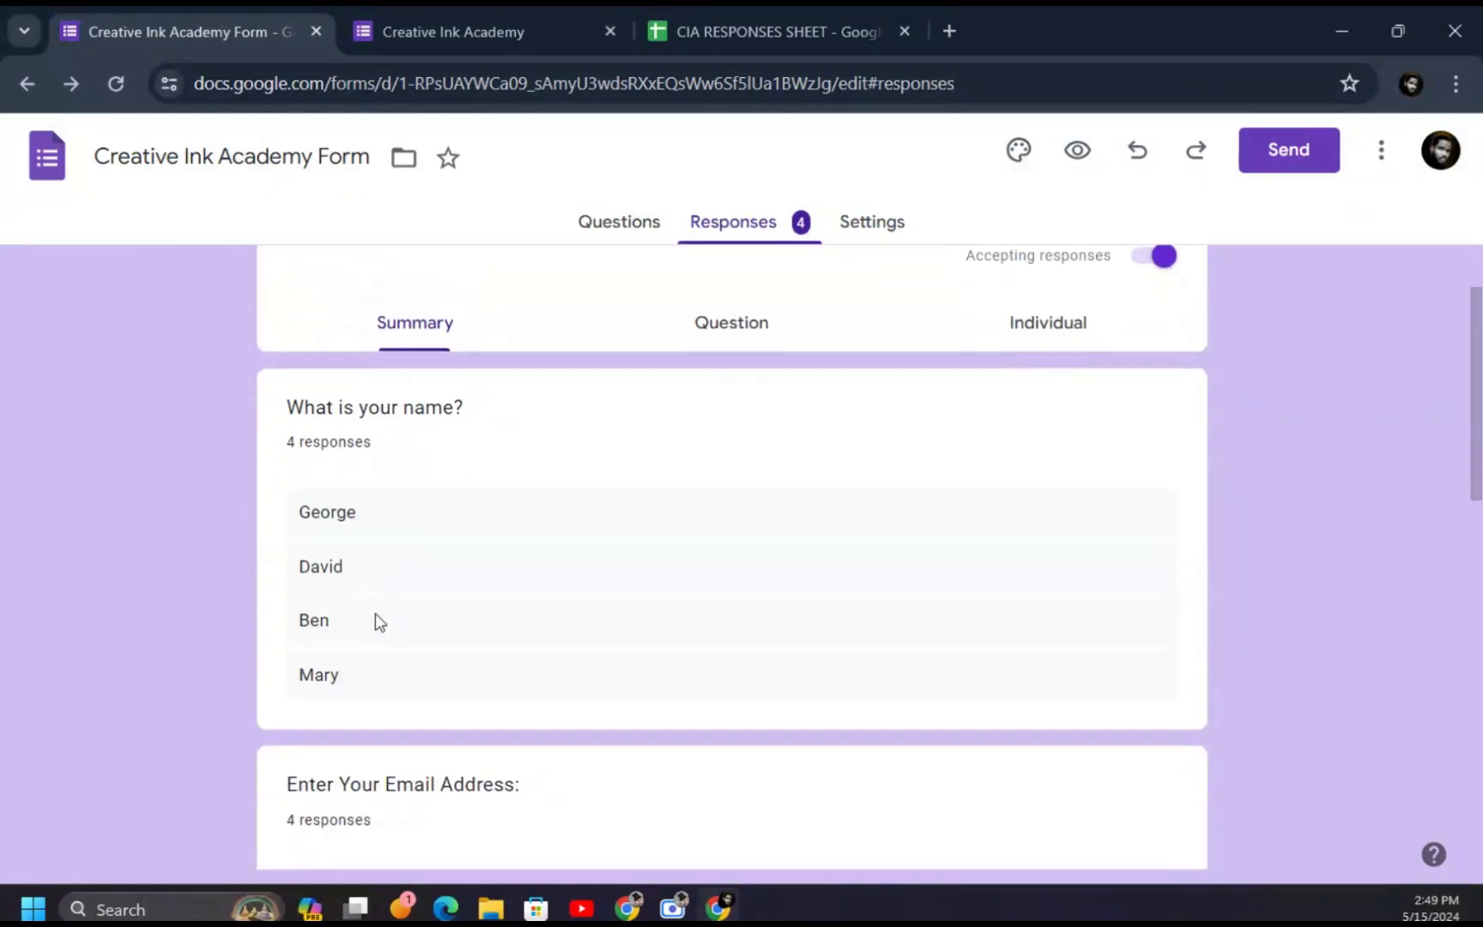
pyautogui.scroll(-10, 348, 697)
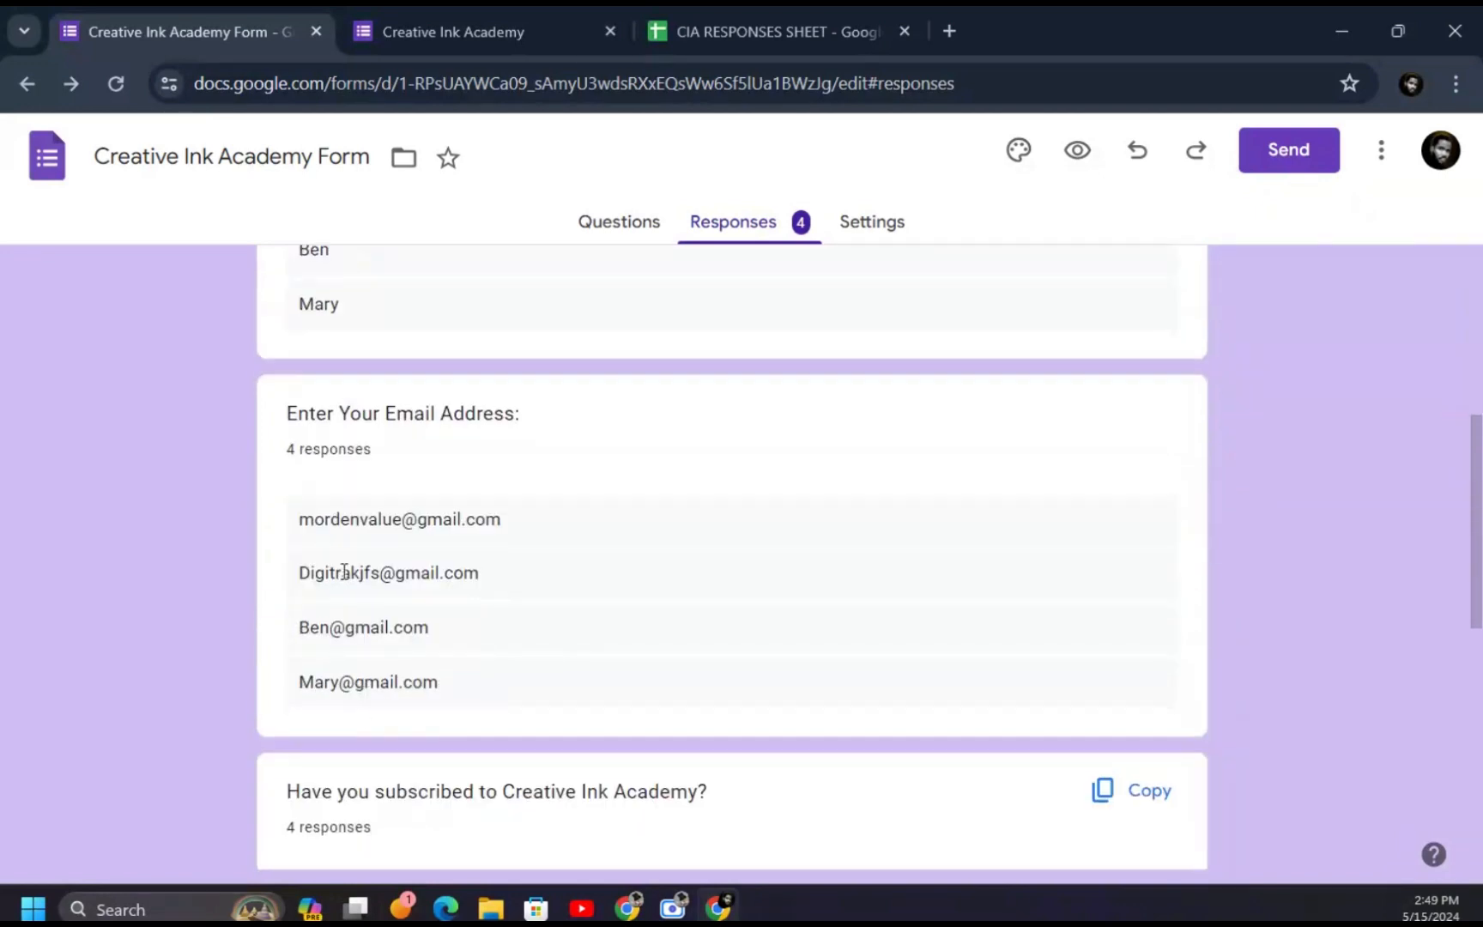
pyautogui.scroll(12, 410, 563)
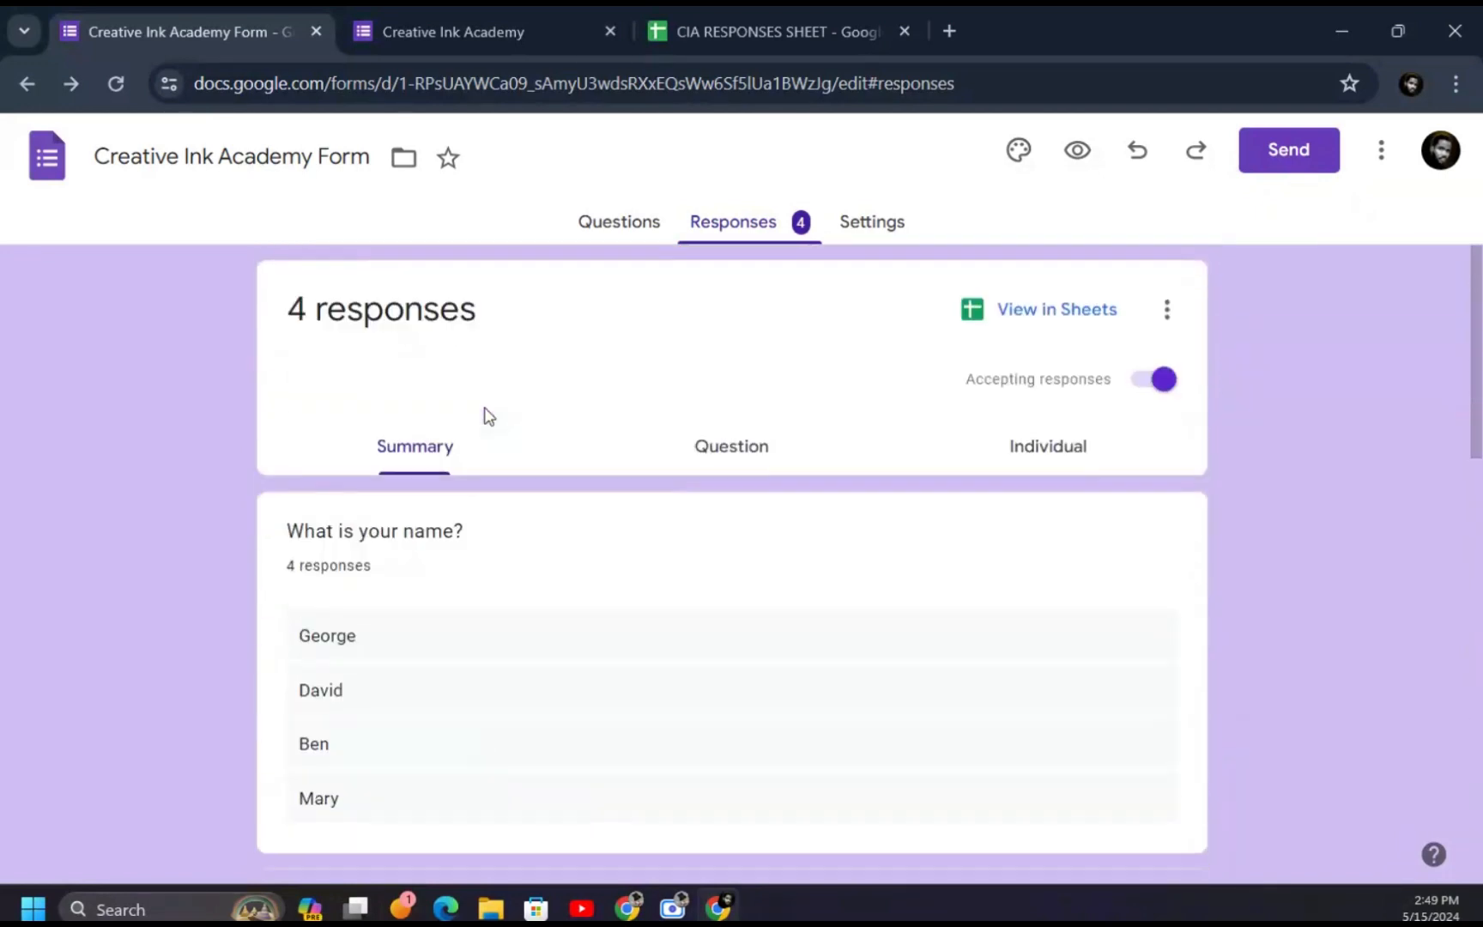
pyautogui.scroll(-5, 512, 498)
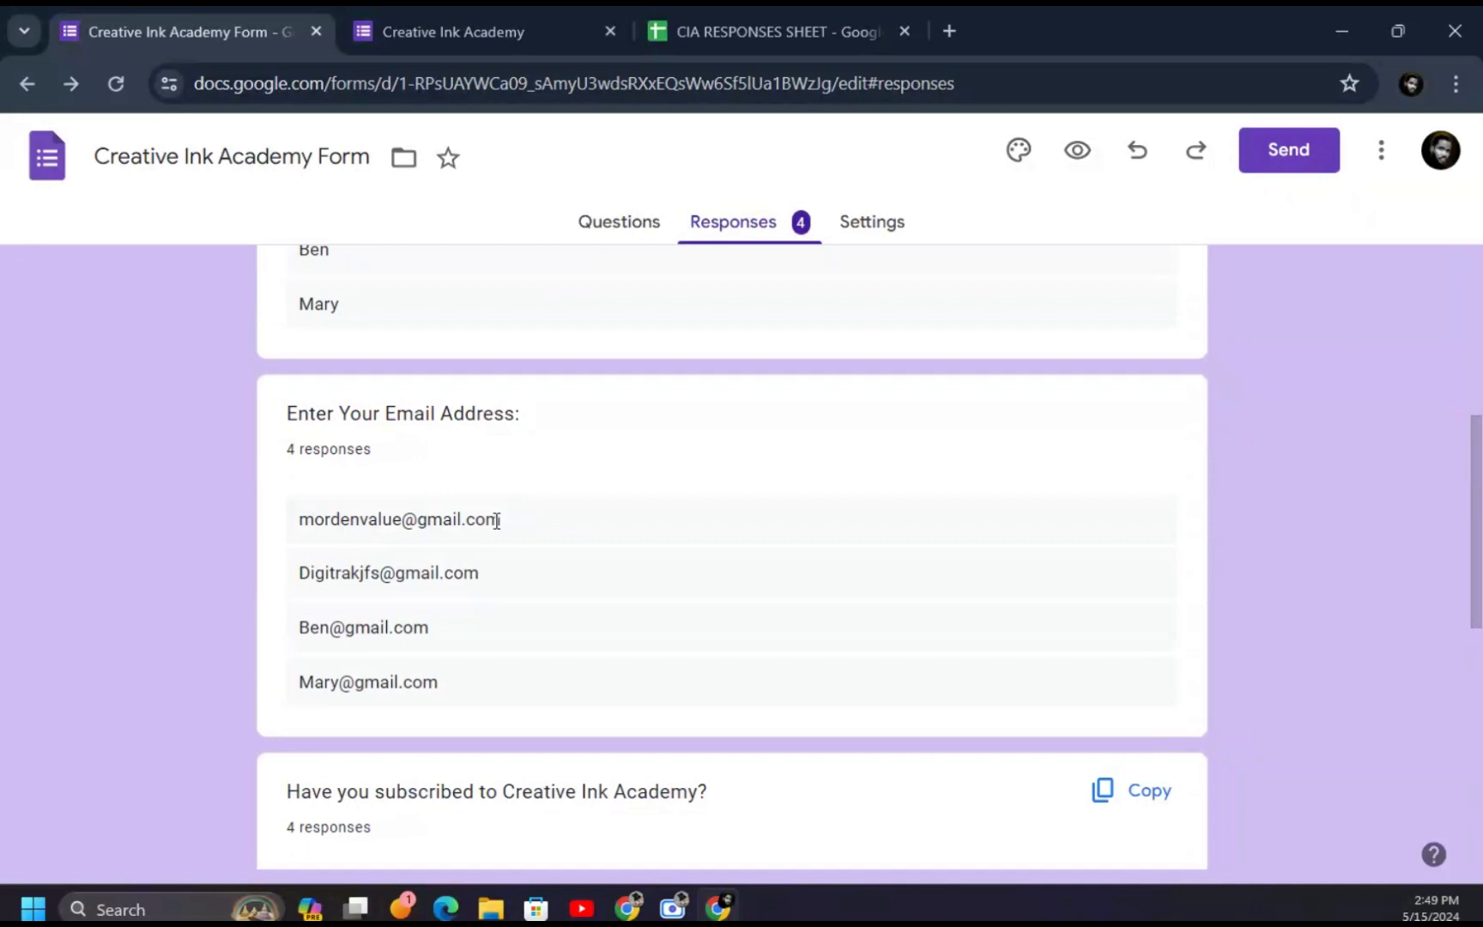
pyautogui.click(744, 9)
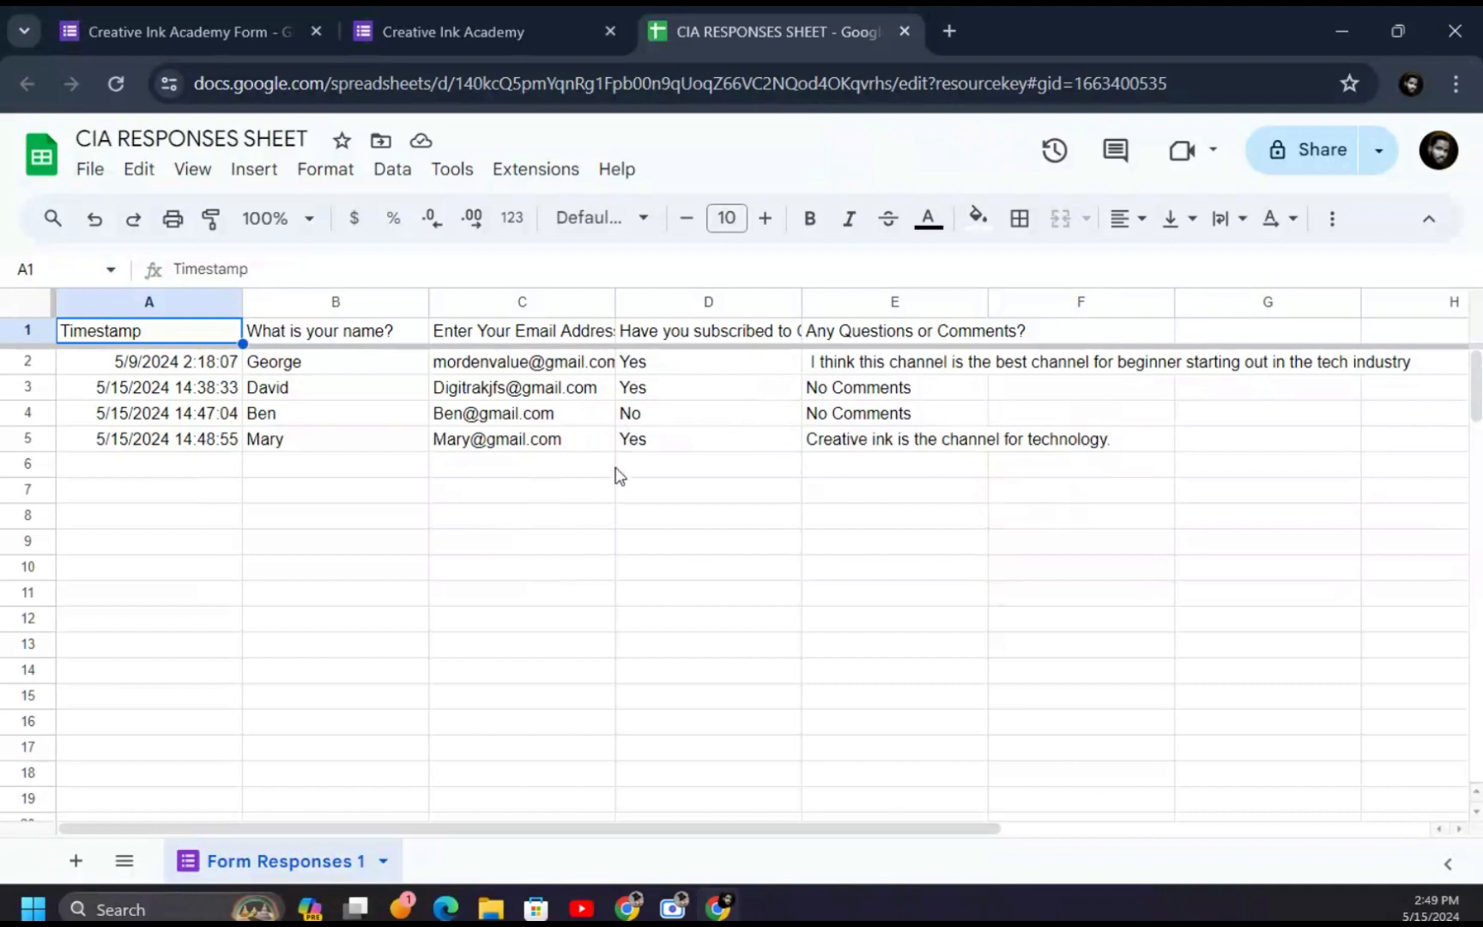
# - Close the preview and sheet tabs, reopen the linked spreadsheet via View in Sheets, then close it
pyautogui.click(610, 31)
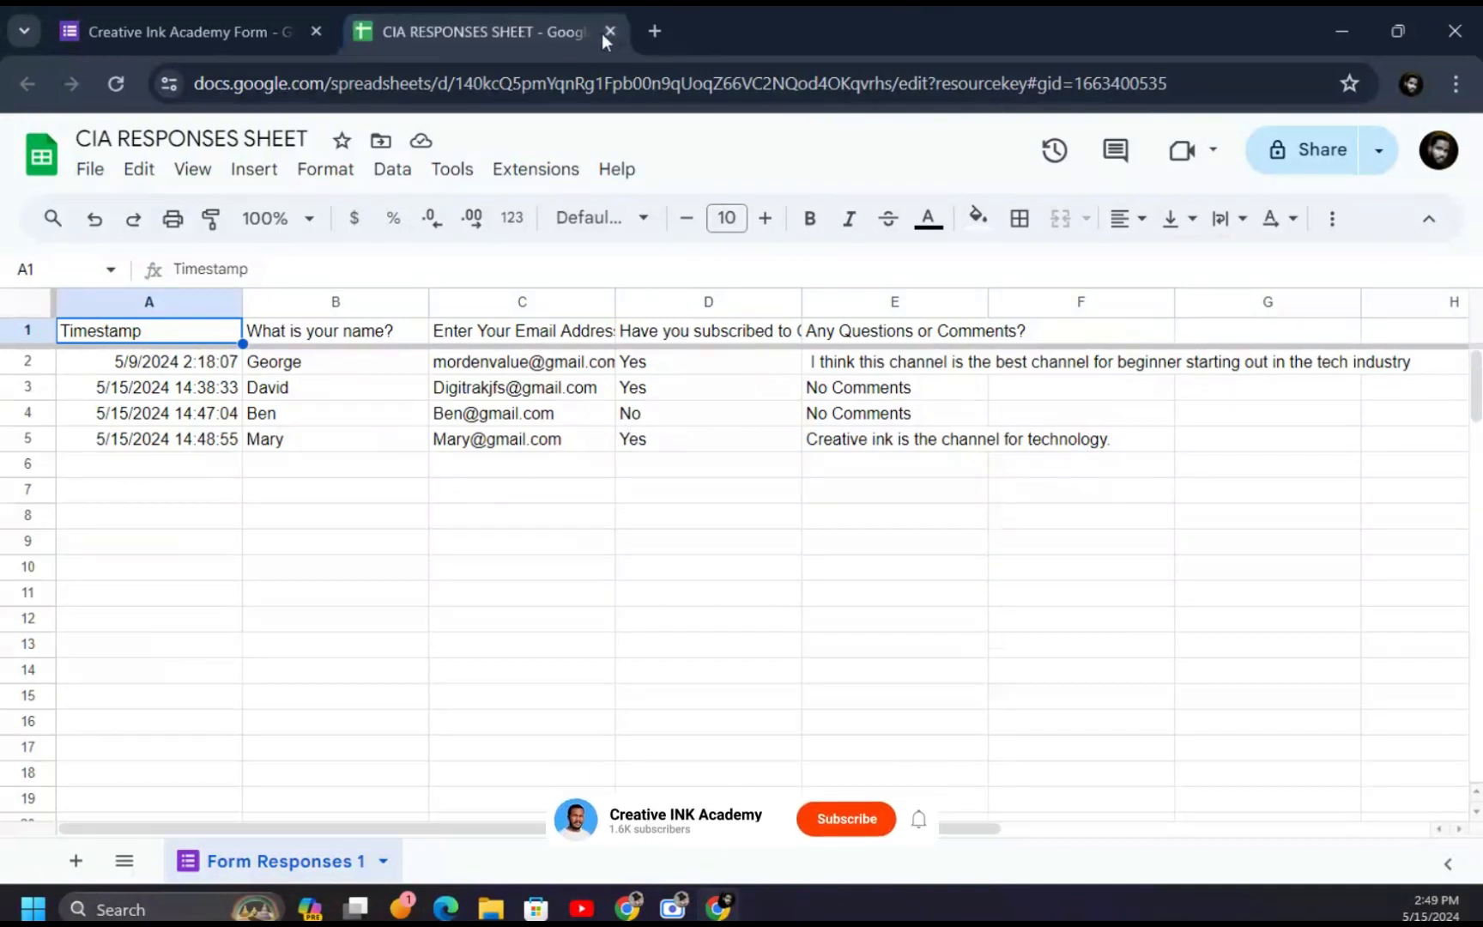
pyautogui.click(610, 32)
pyautogui.scroll(5, 858, 429)
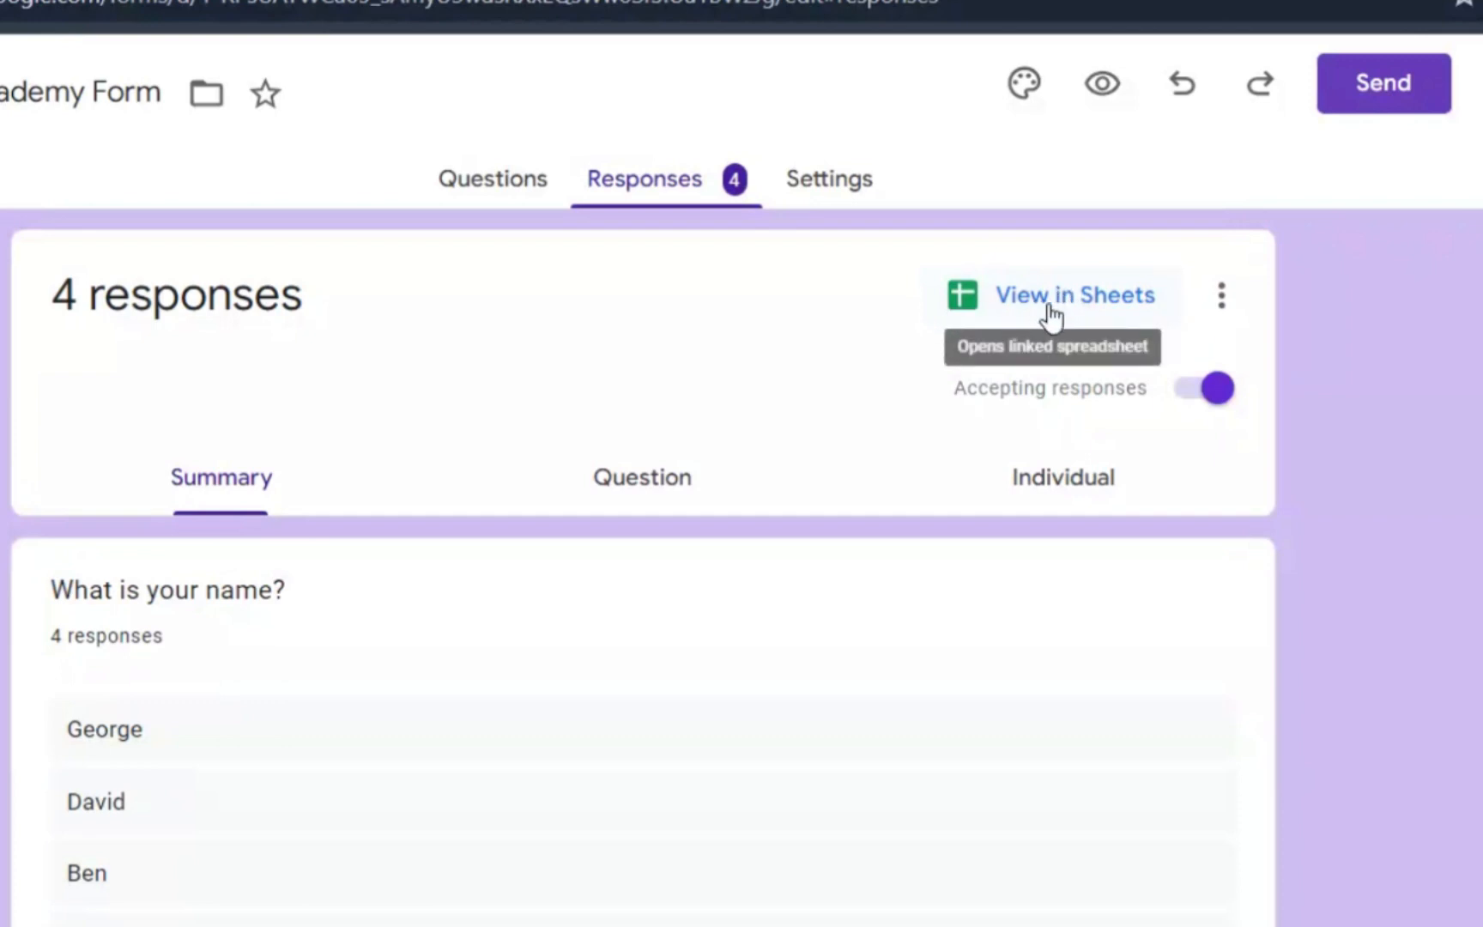
pyautogui.click(1116, 301)
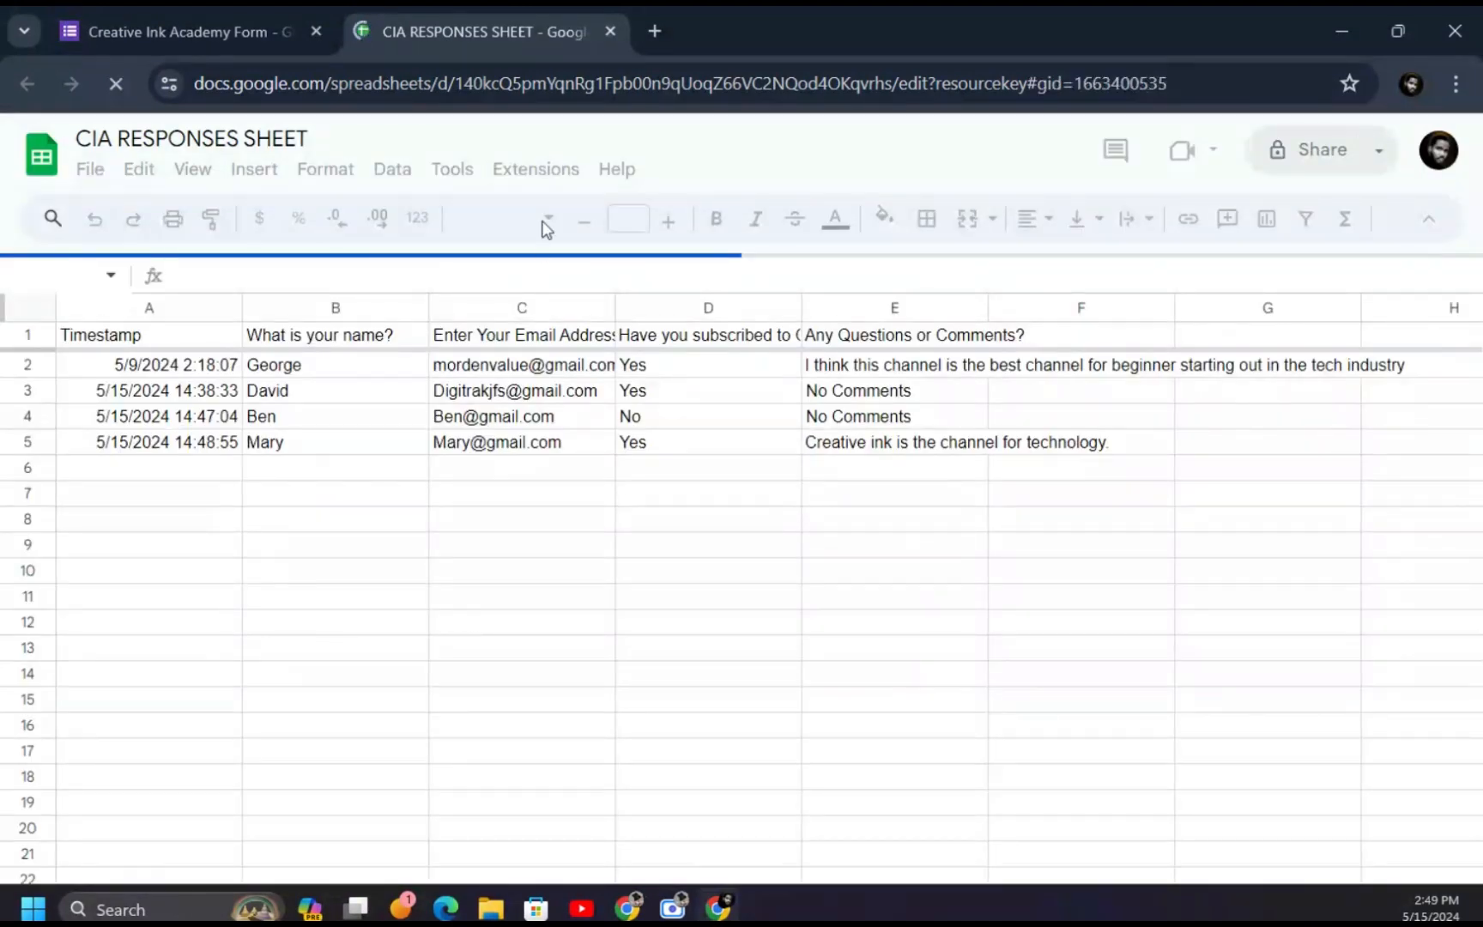
pyautogui.click(610, 31)
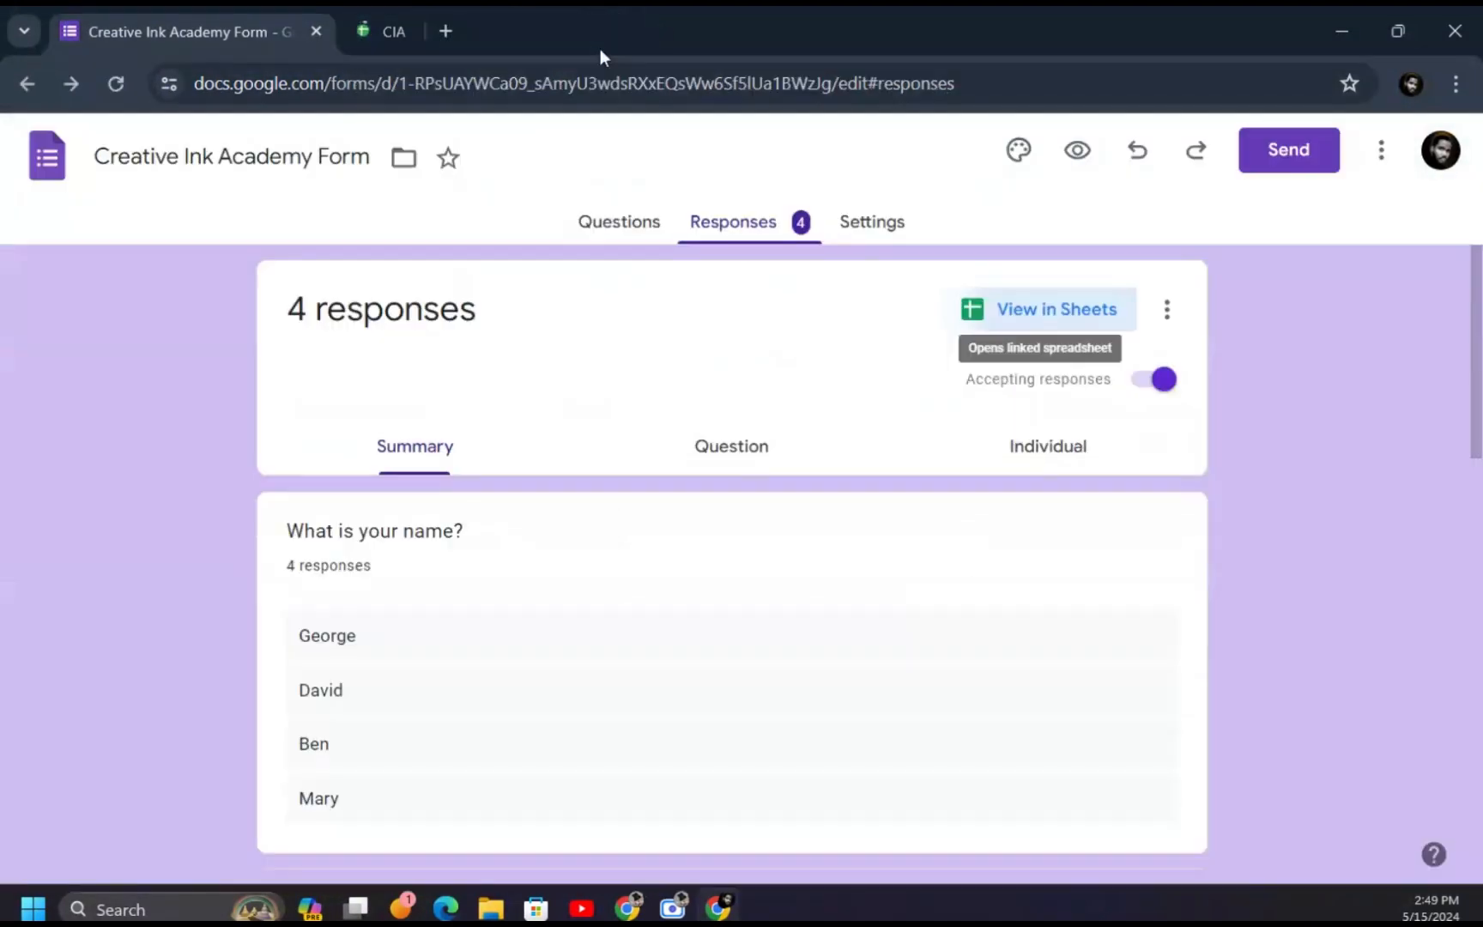
# - Unlink the form from its responses spreadsheet through the response options menu and confirm
pyautogui.click(1168, 312)
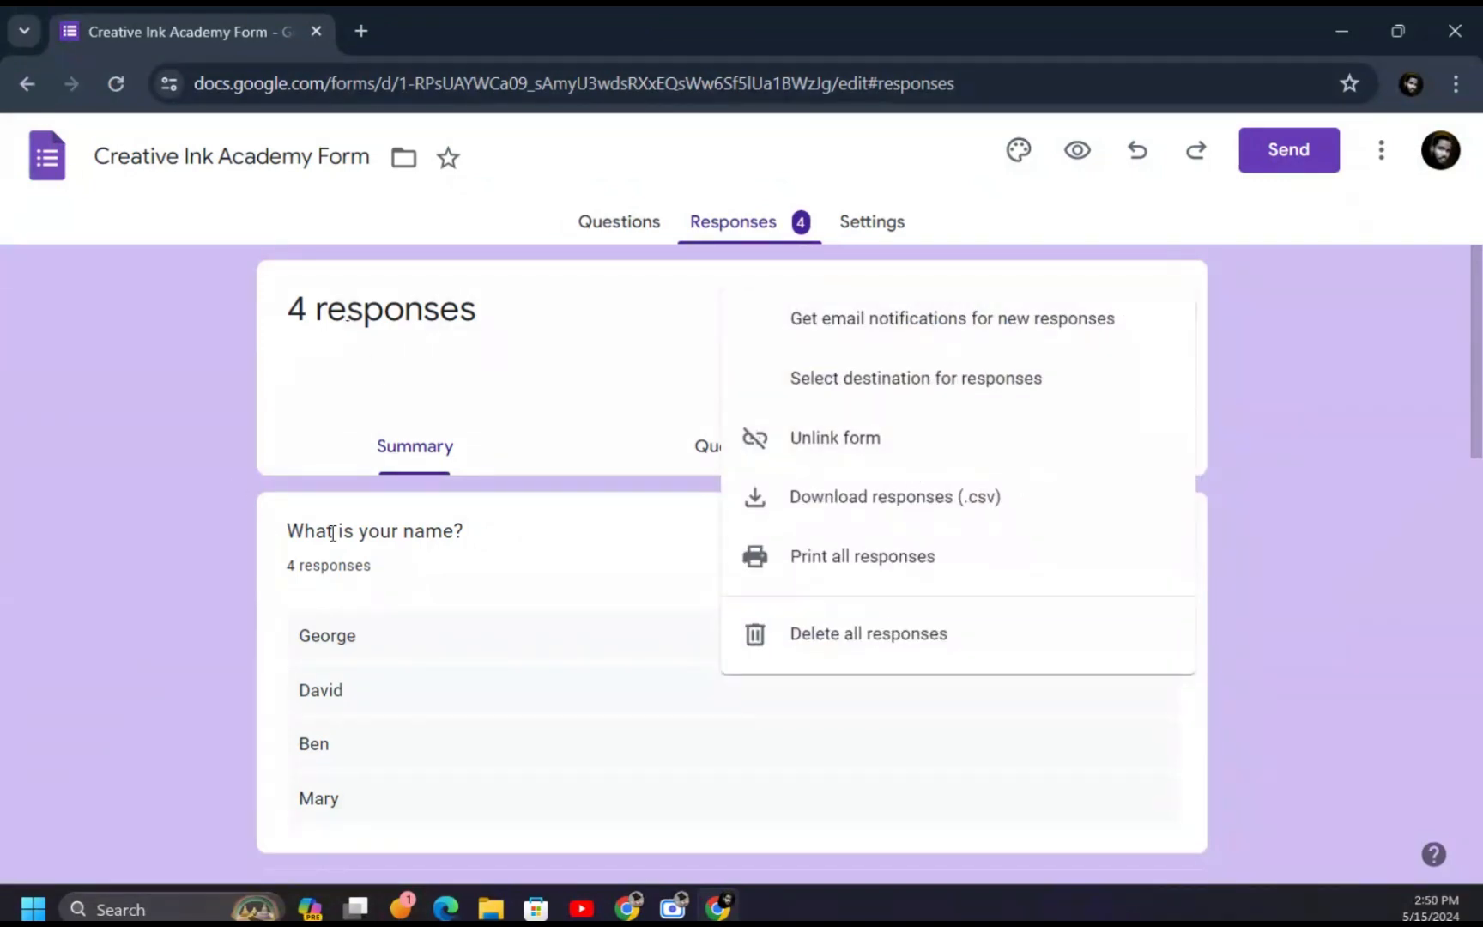
pyautogui.click(870, 463)
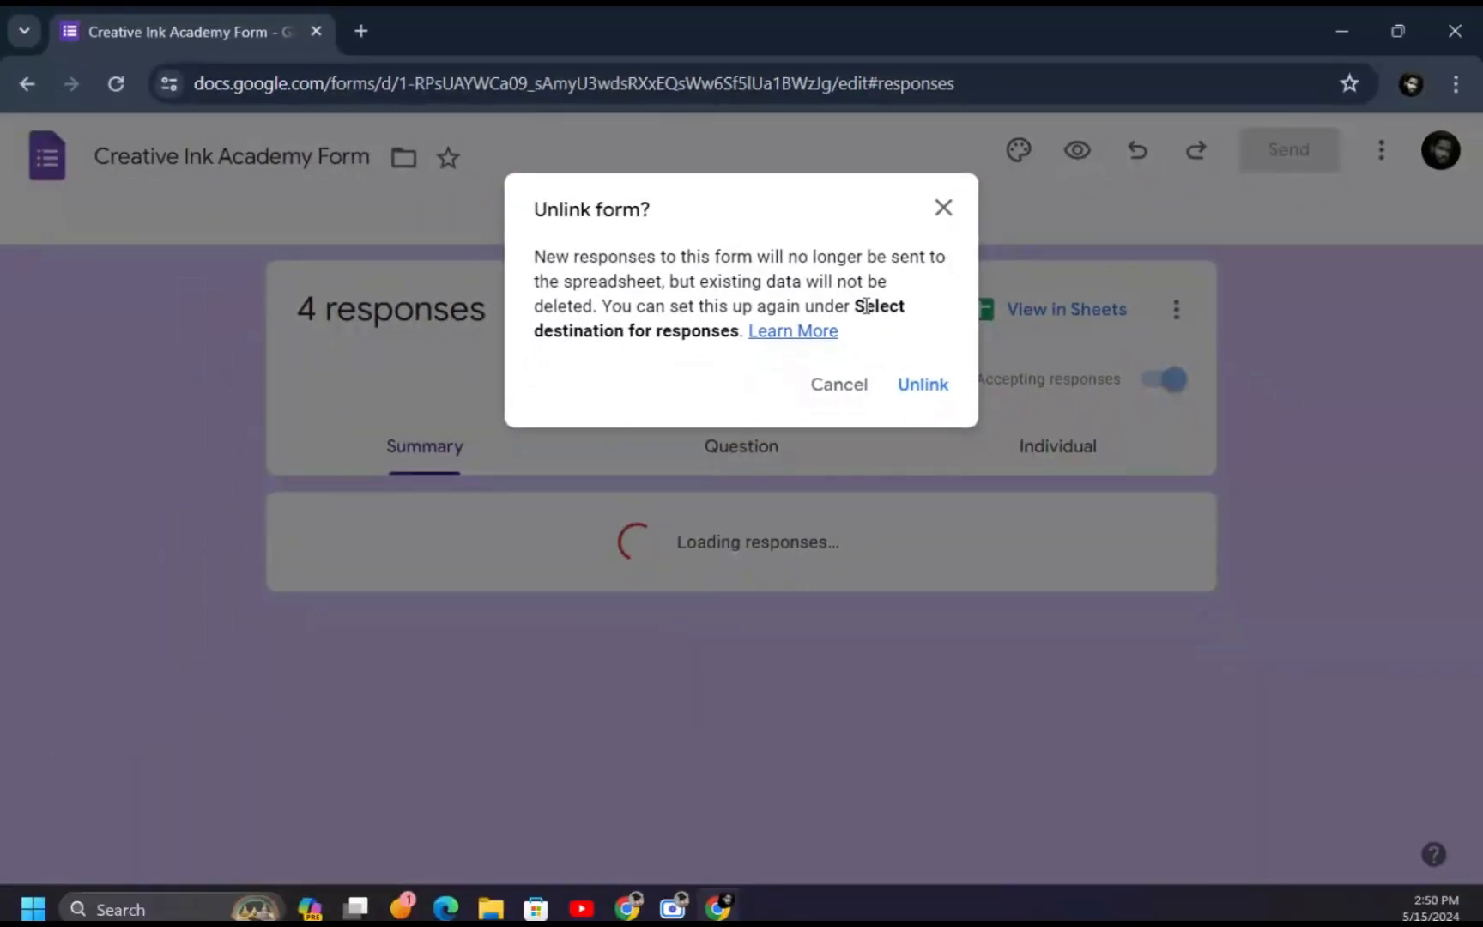
pyautogui.click(924, 385)
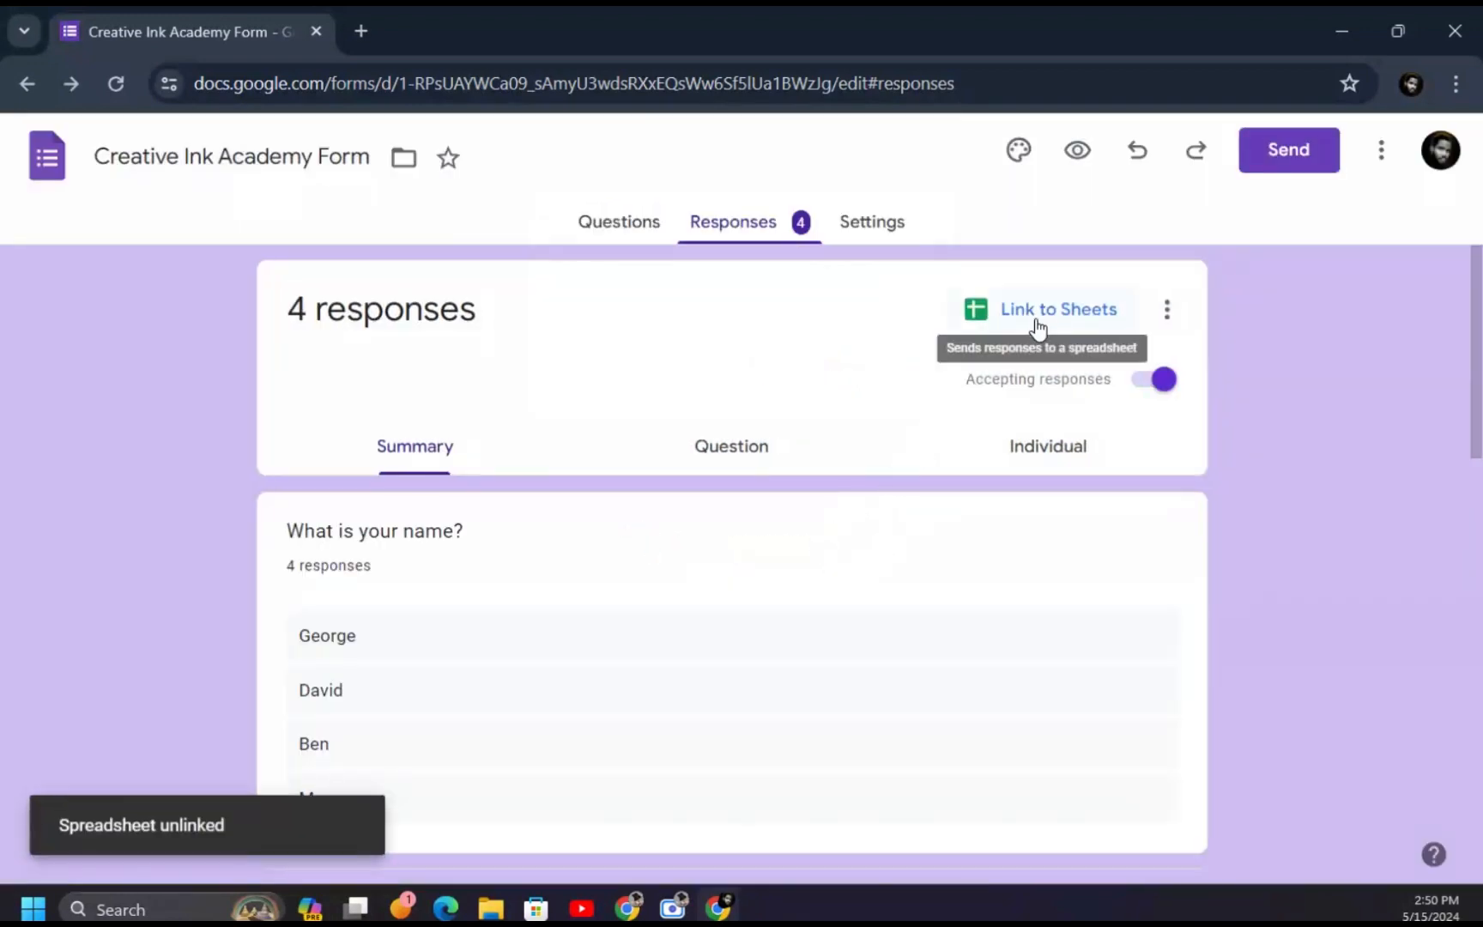
# - Link responses to the existing CIA RESPONSES spreadsheet picked from the file browser
pyautogui.click(1112, 316)
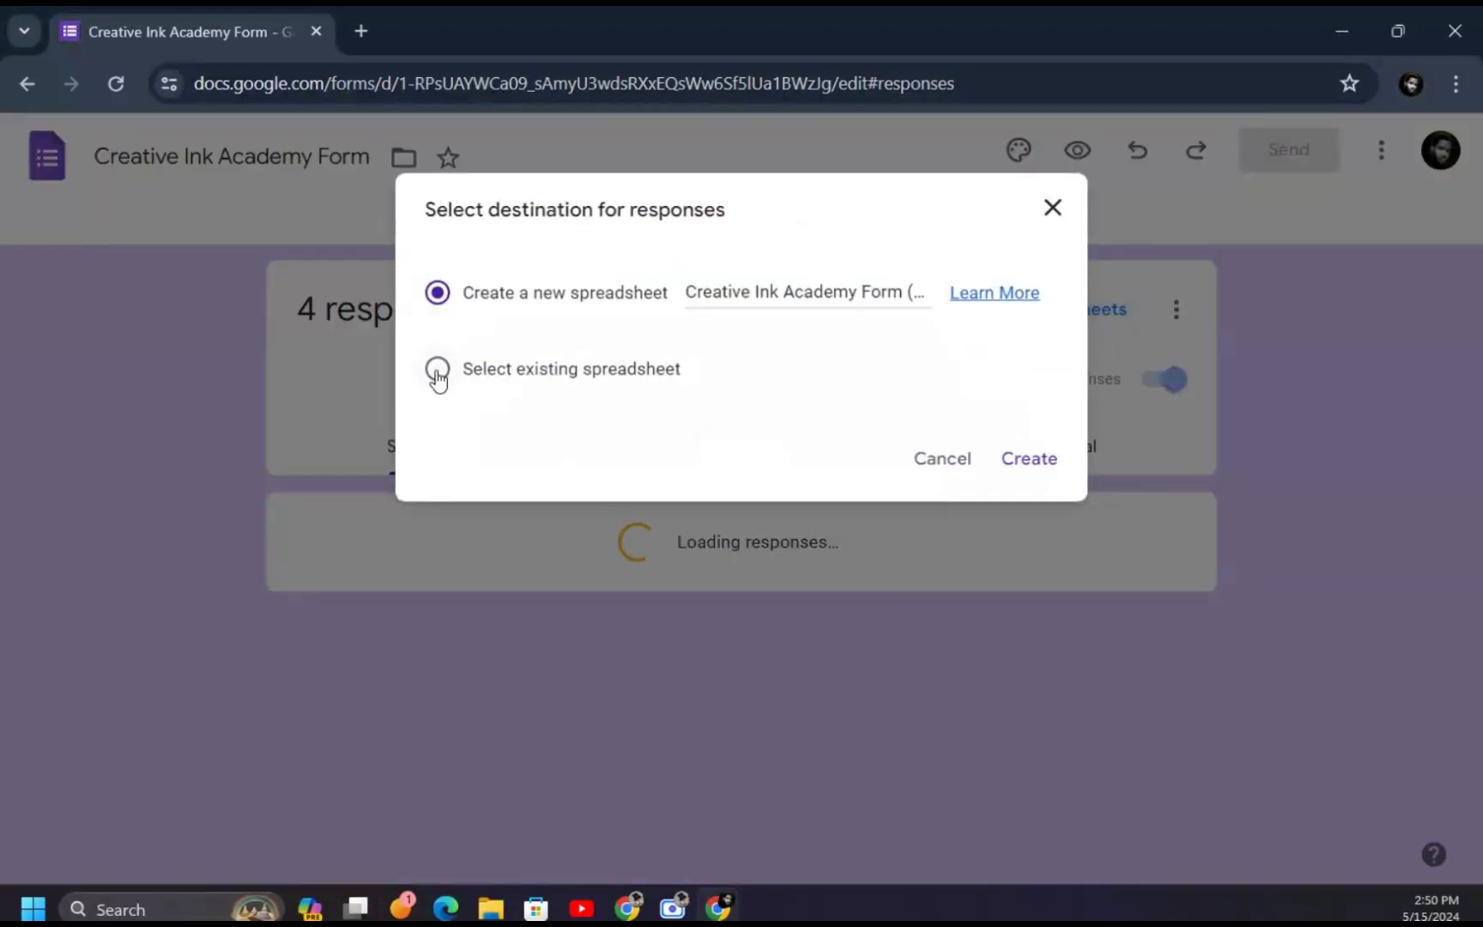
pyautogui.click(437, 370)
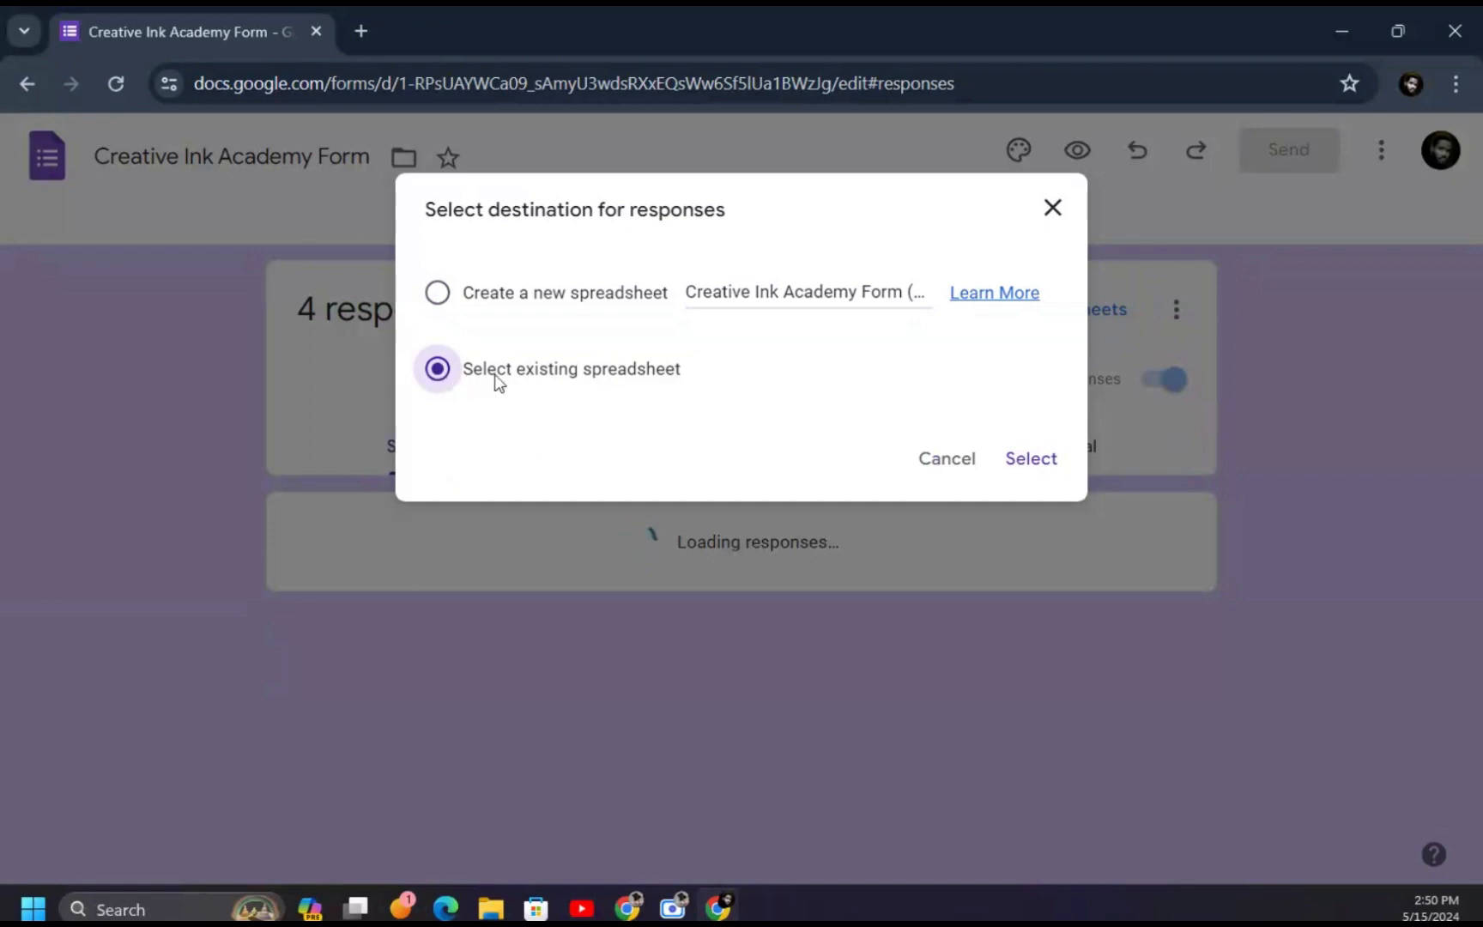
pyautogui.click(1032, 459)
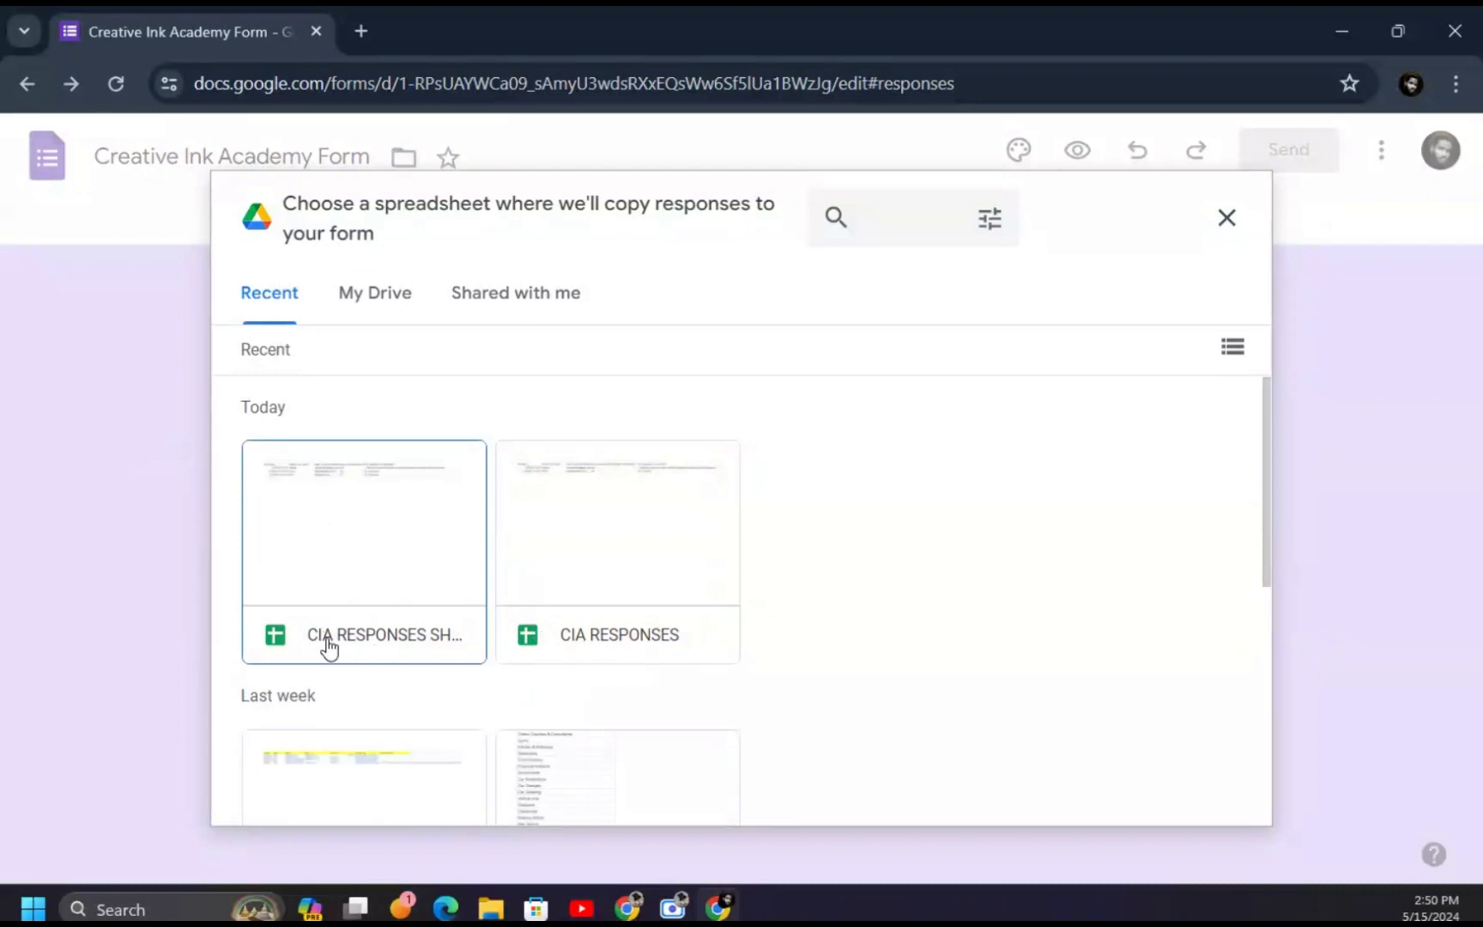
pyautogui.scroll(-2, 627, 618)
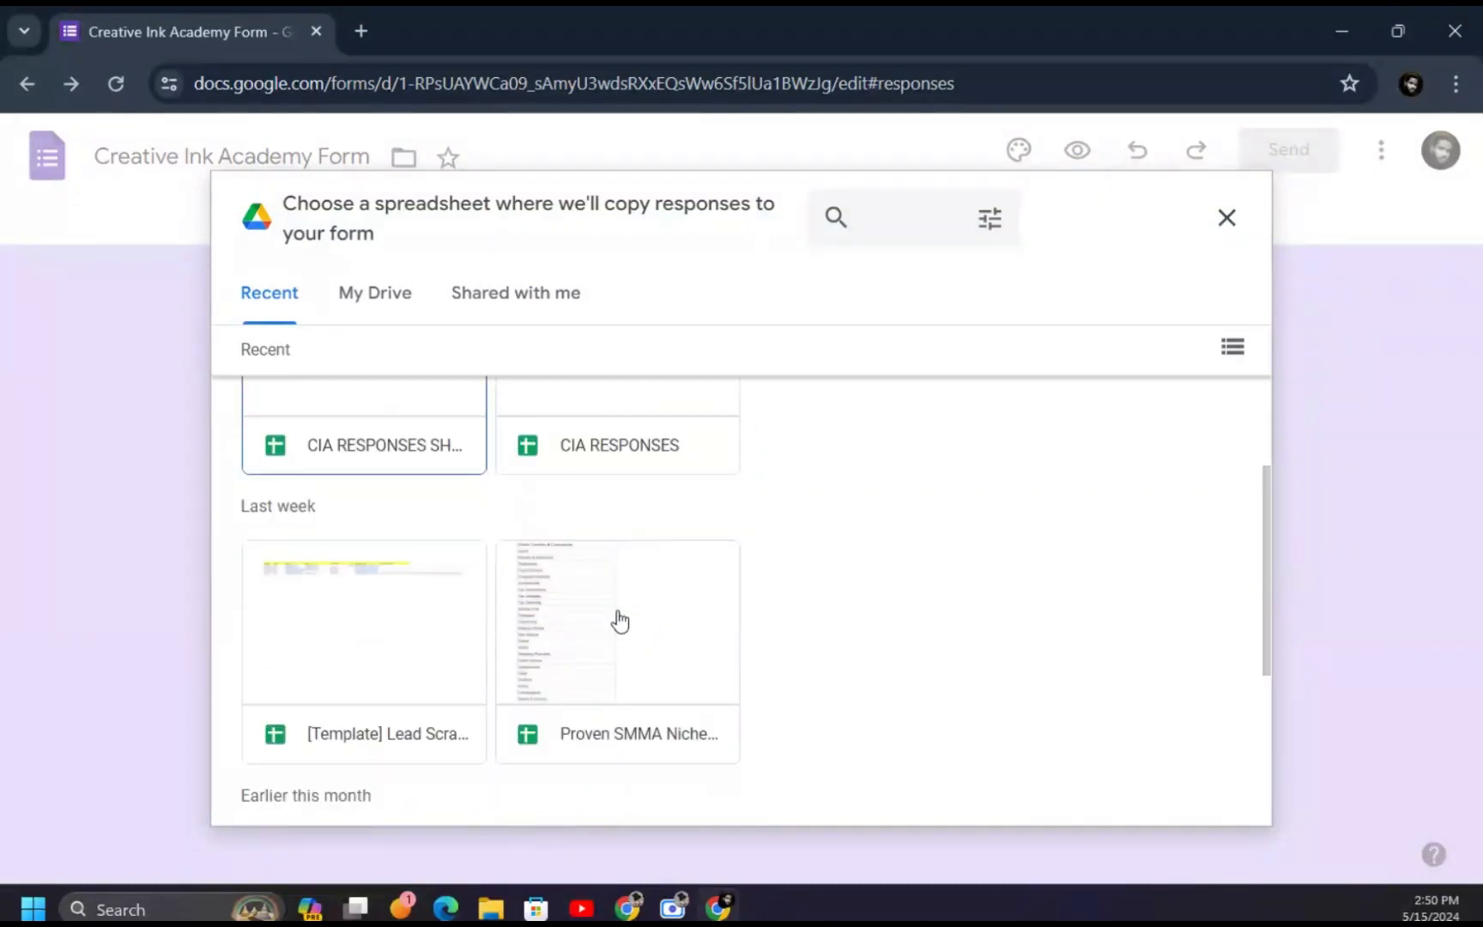
pyautogui.scroll(-1, 620, 622)
pyautogui.scroll(2, 635, 526)
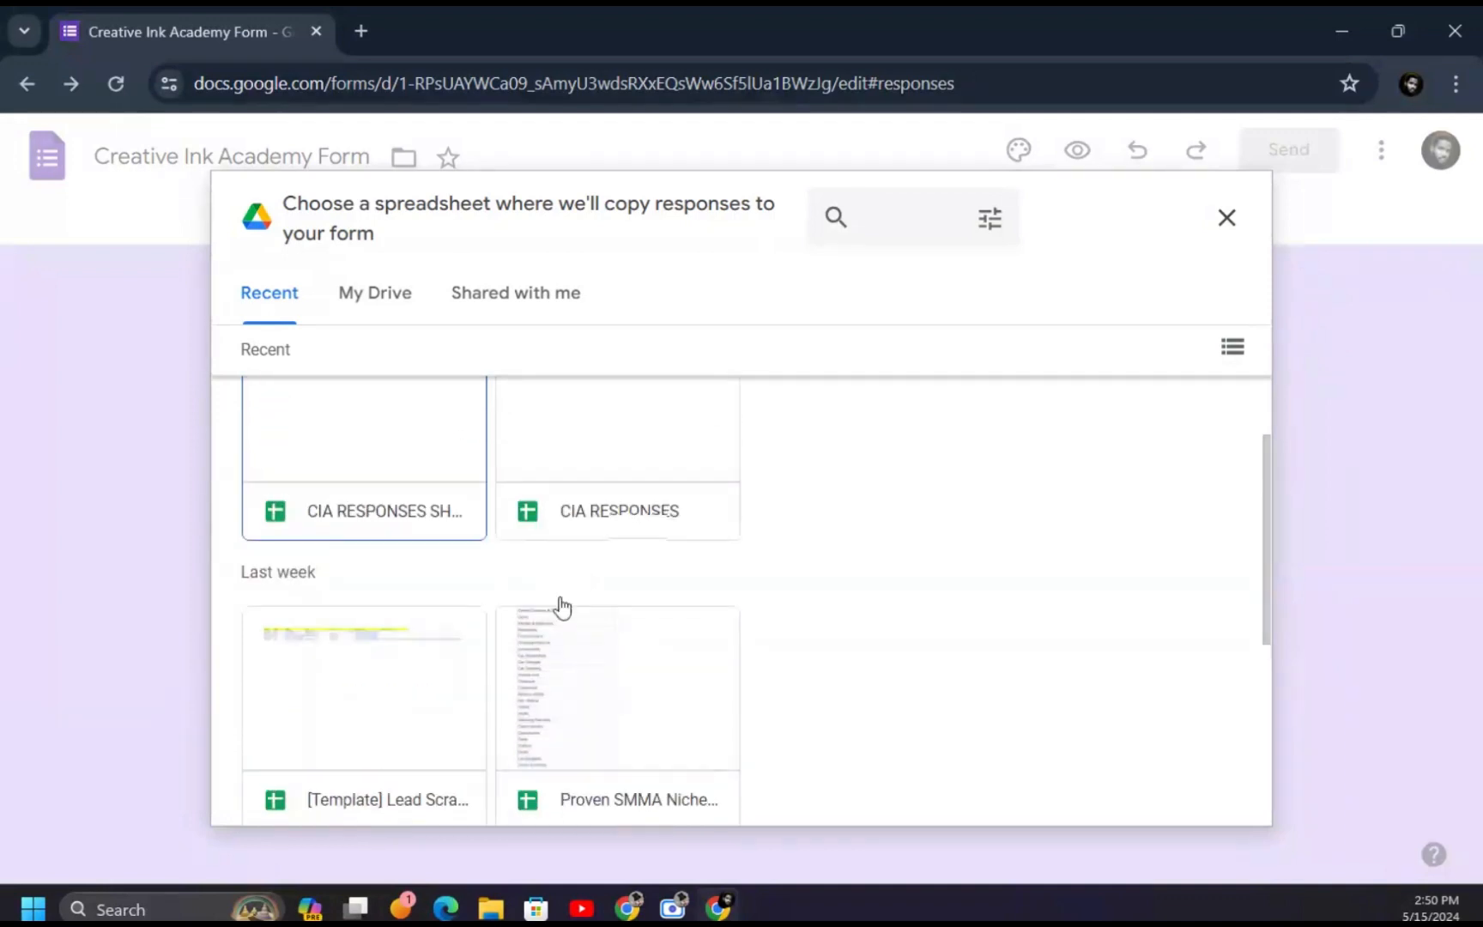
pyautogui.scroll(-2, 592, 584)
pyautogui.scroll(3, 515, 493)
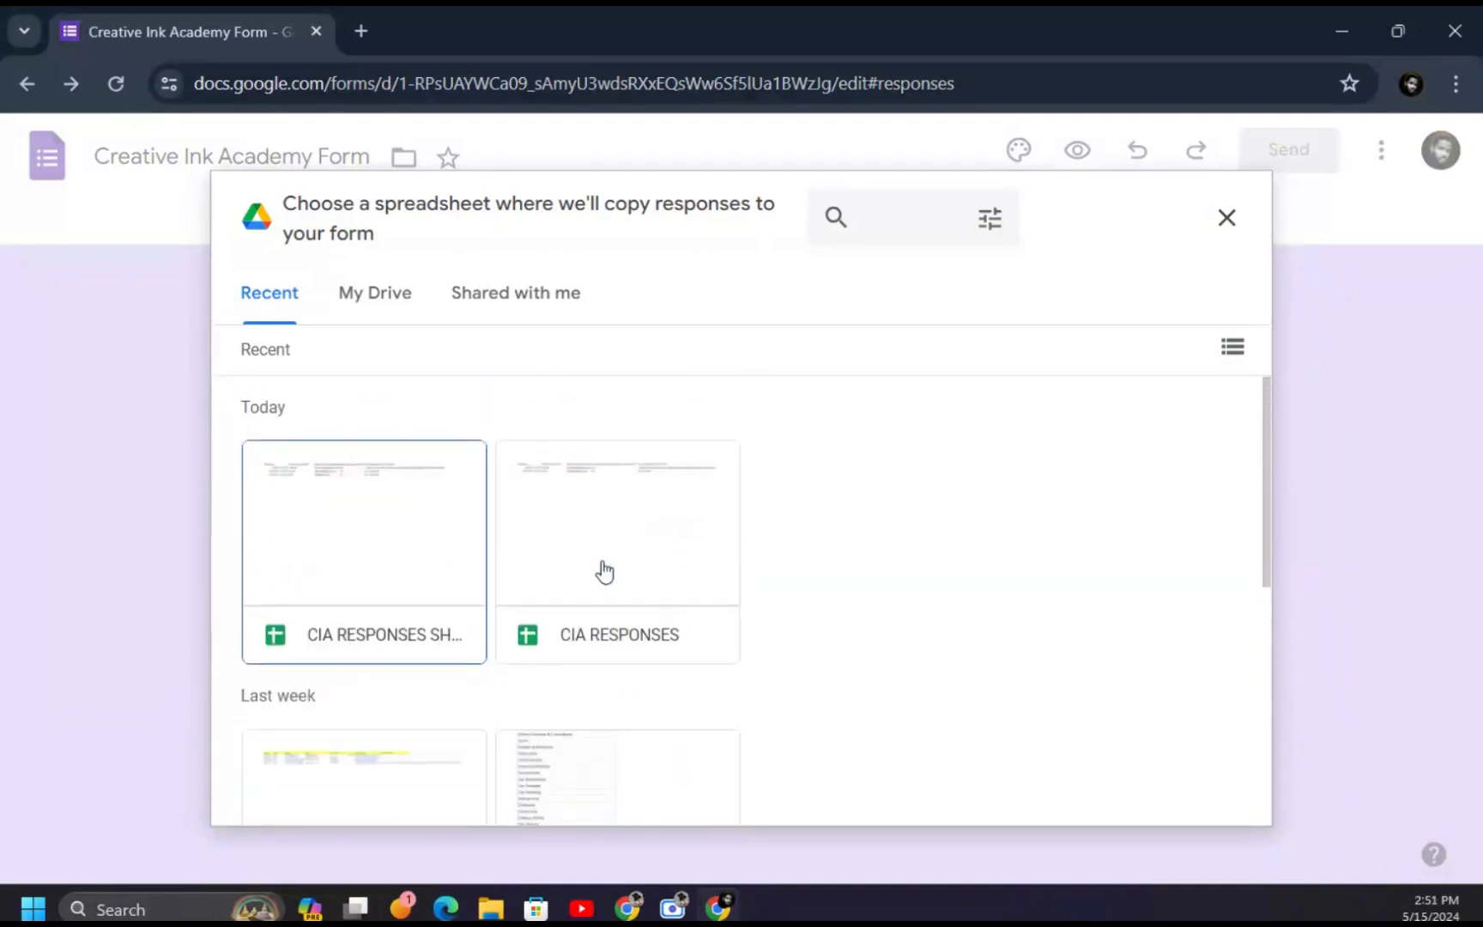
pyautogui.click(614, 598)
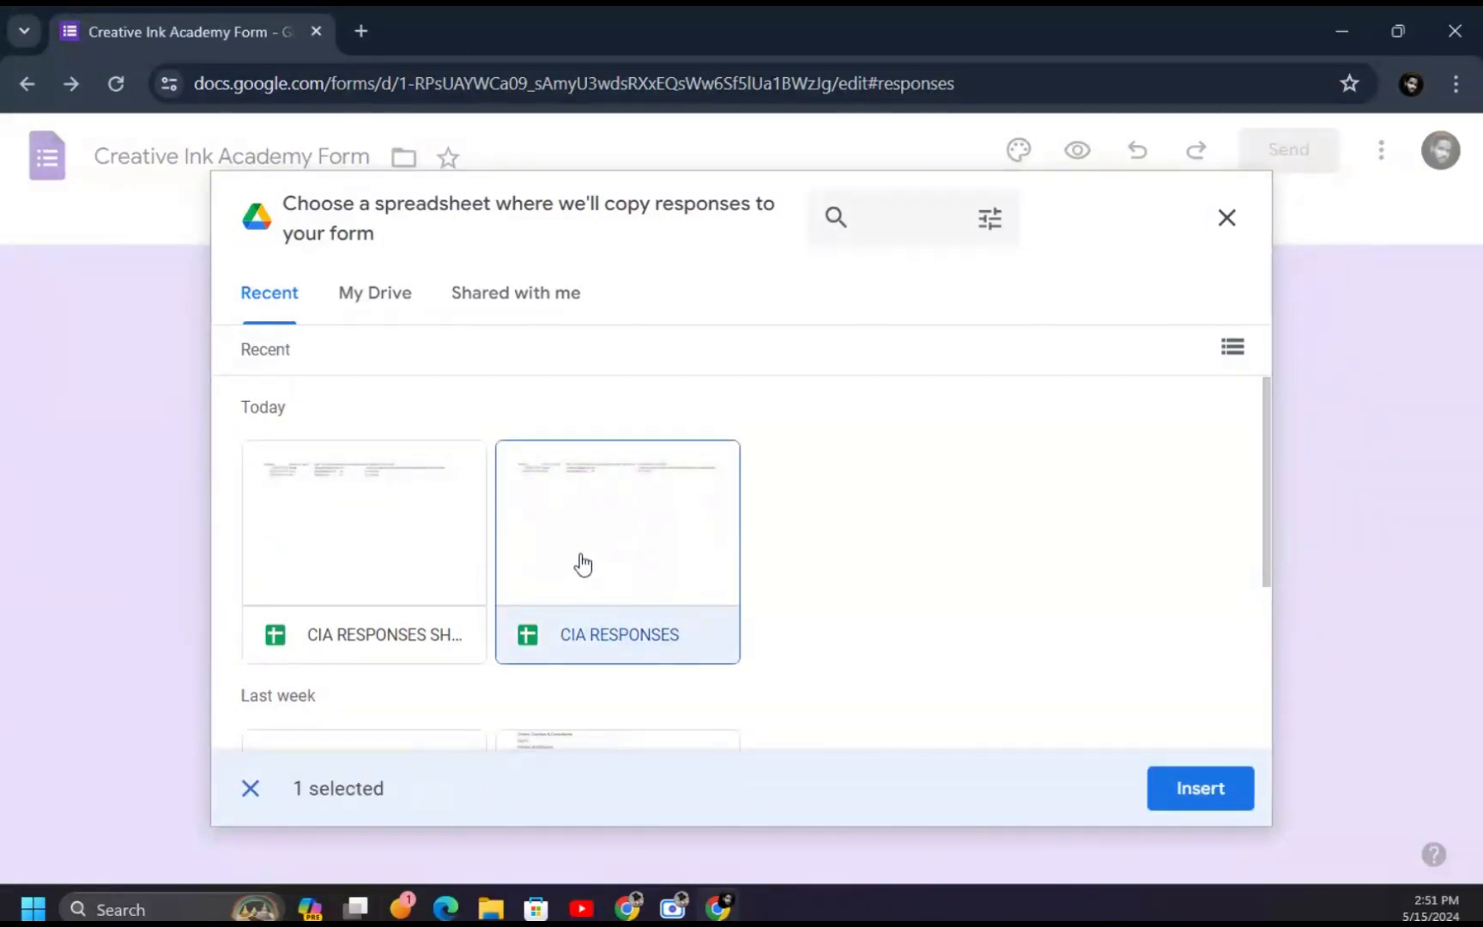
pyautogui.click(1201, 789)
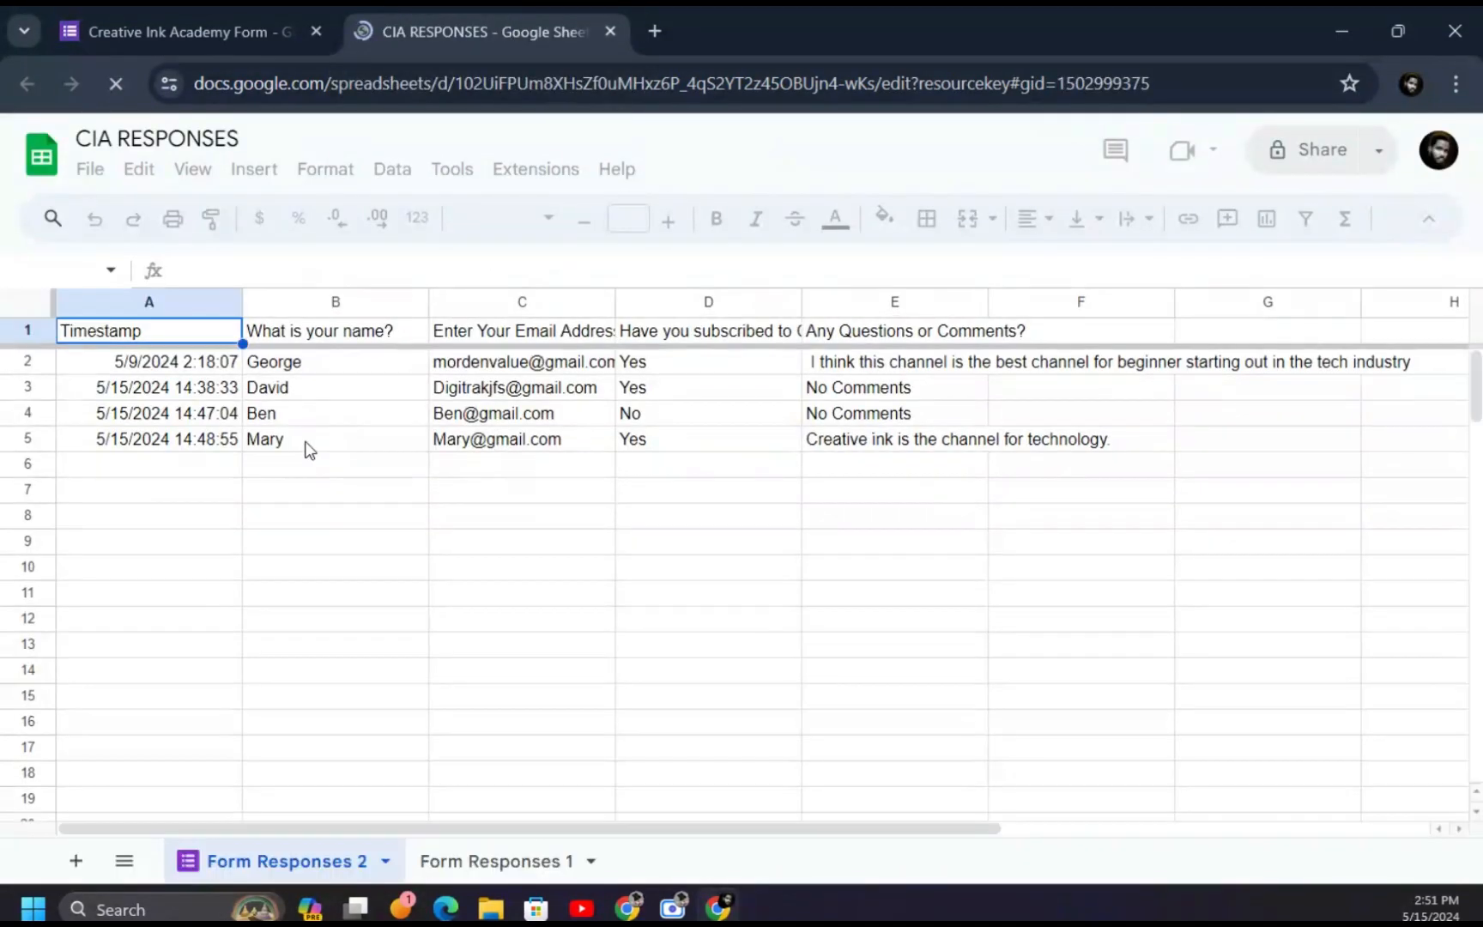
# - Compare Form Responses 2 (4 responses) with Form Responses 1 (2 responses), then return to the form
pyautogui.click(480, 859)
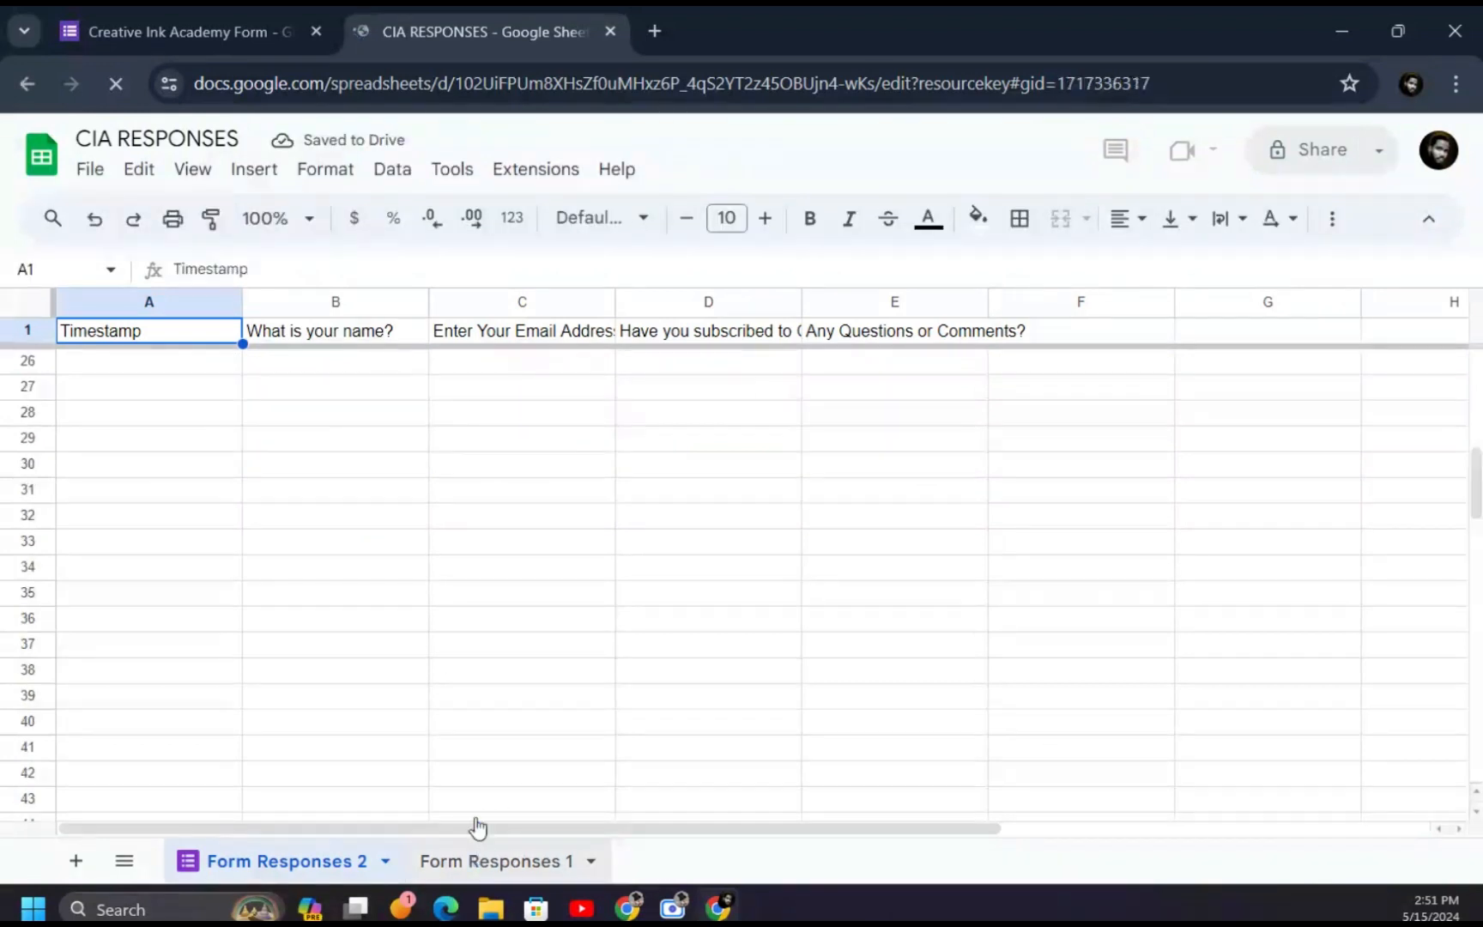
pyautogui.click(326, 862)
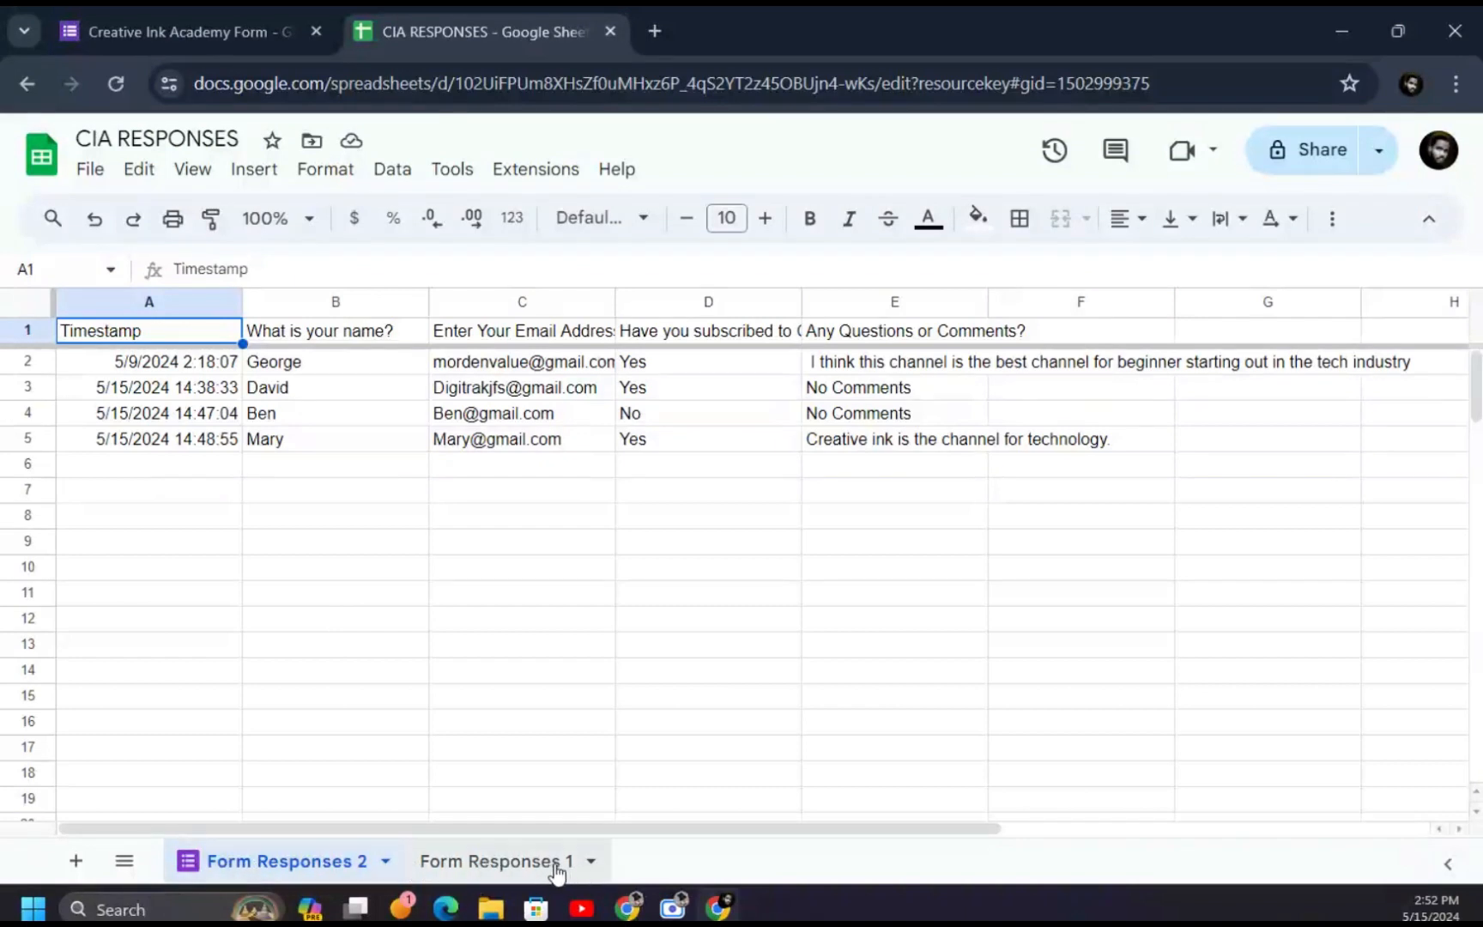
pyautogui.click(556, 865)
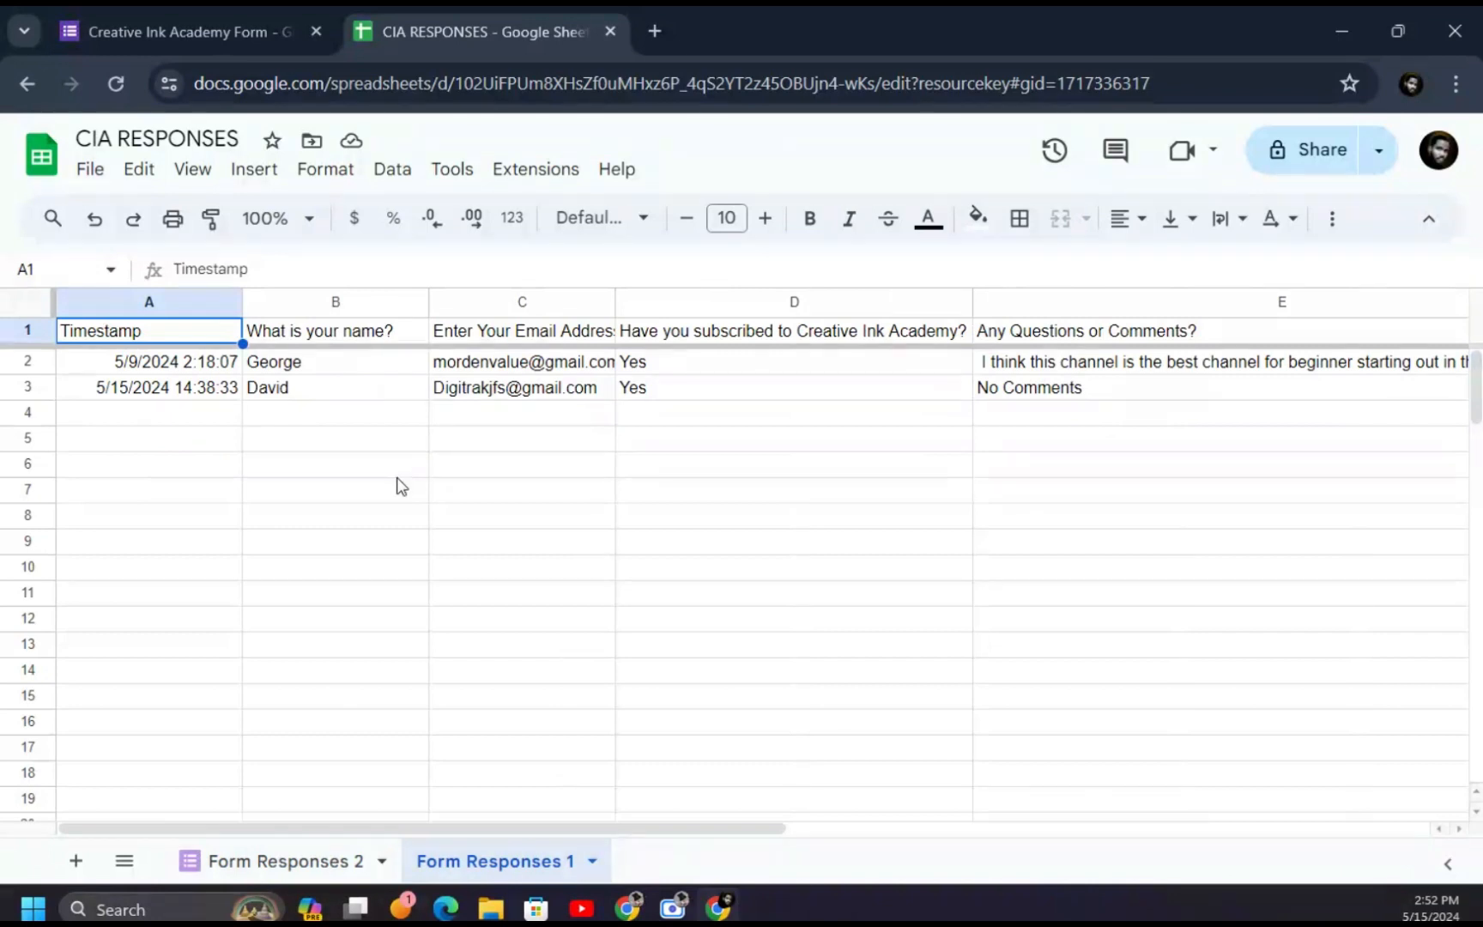
pyautogui.click(291, 863)
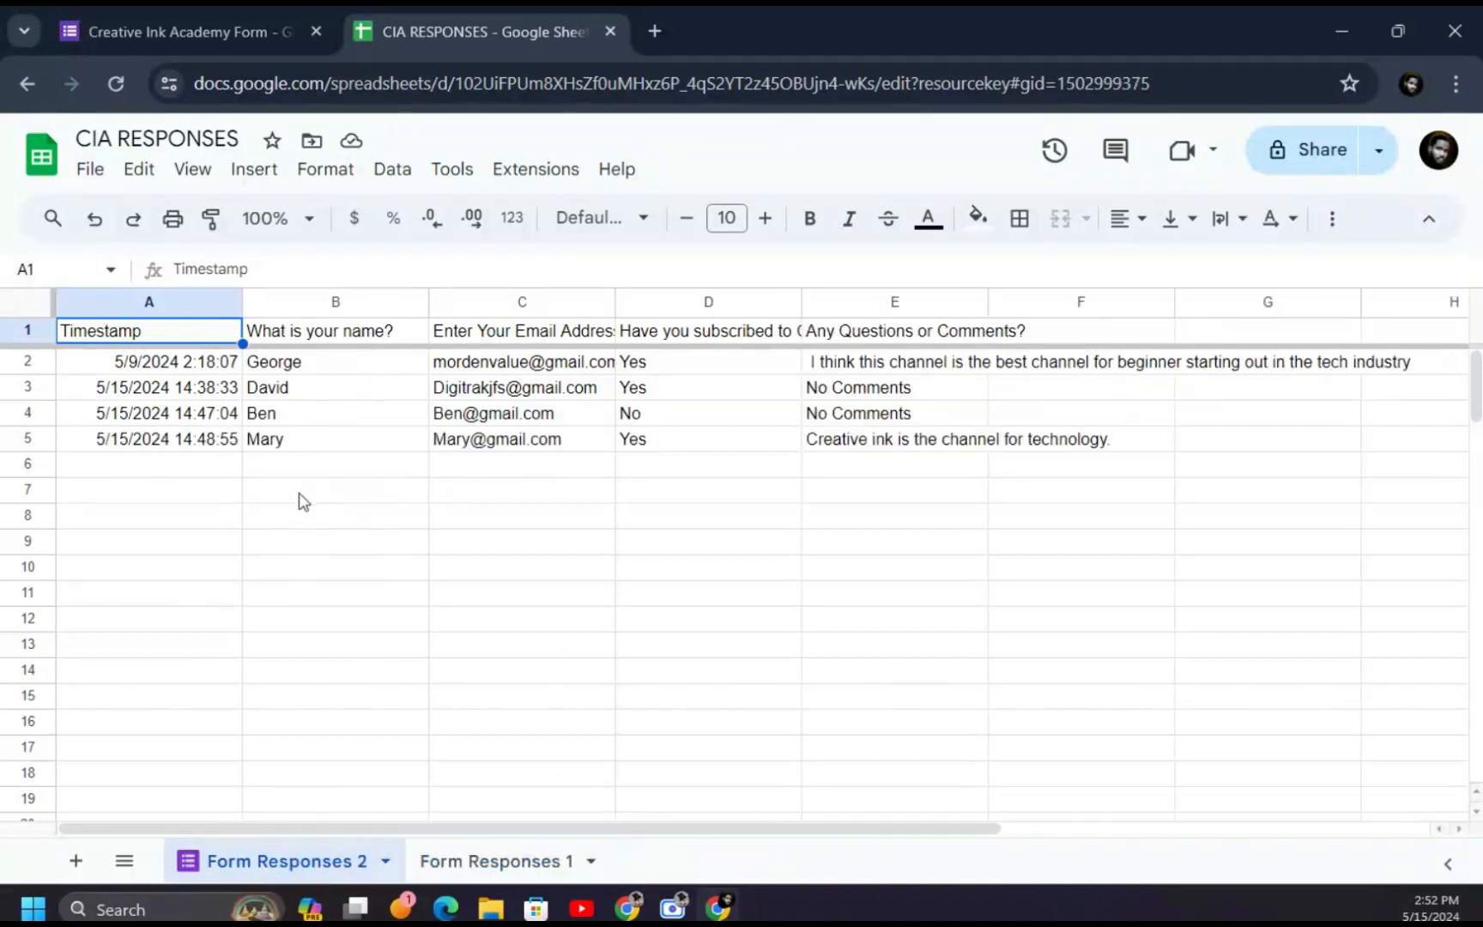
pyautogui.click(190, 11)
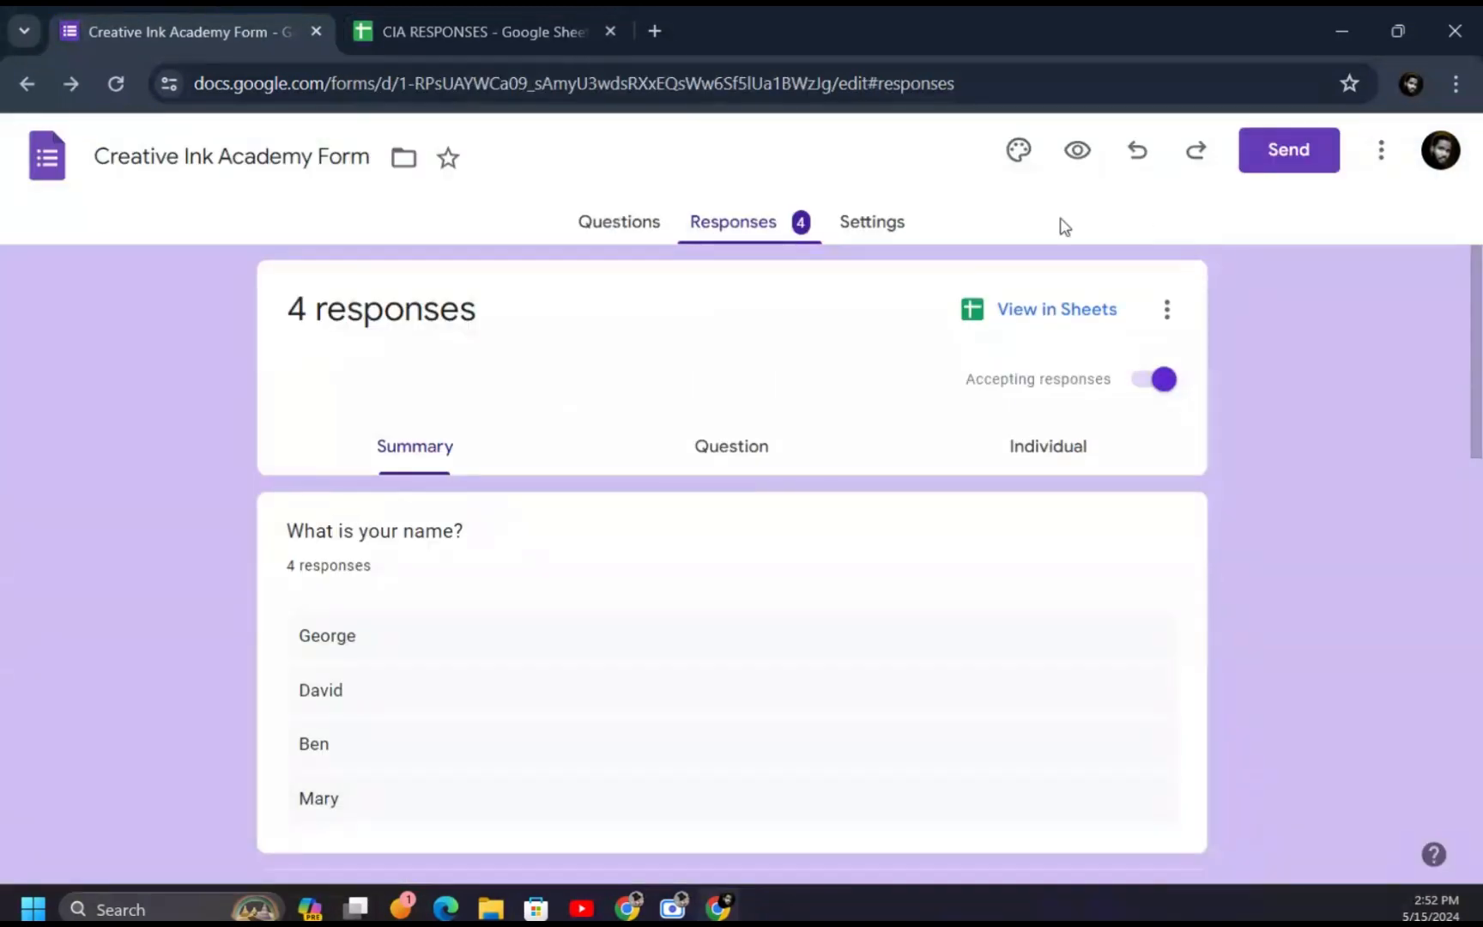
# - Open the form preview and enter a respondent's name and email address
pyautogui.click(1077, 149)
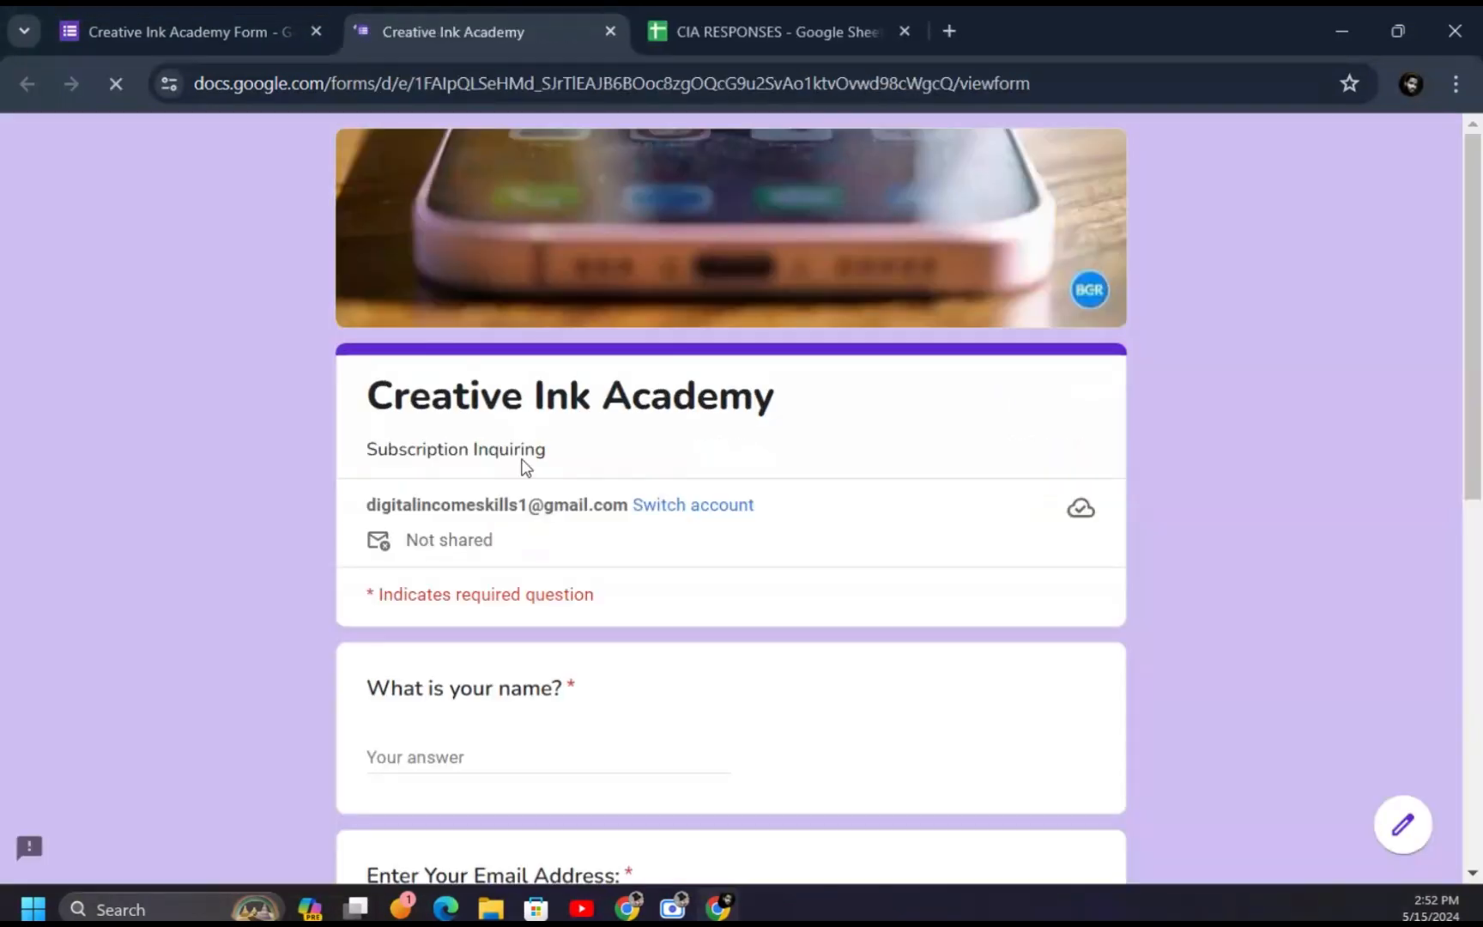
pyautogui.click(485, 750)
pyautogui.write('Banard')
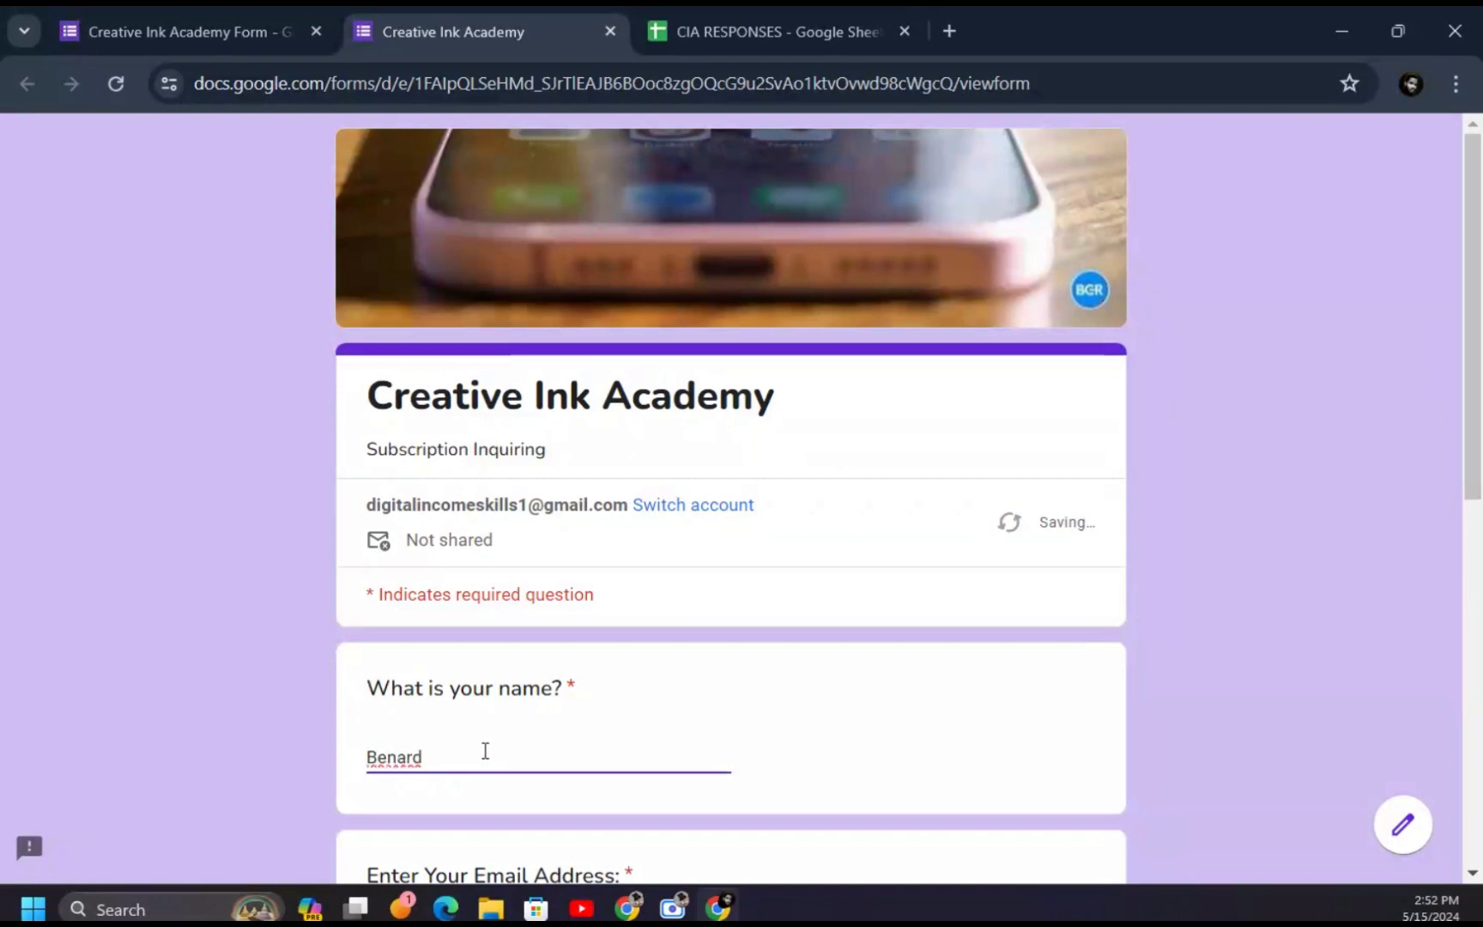
pyautogui.scroll(-4, 485, 751)
pyautogui.click(544, 576)
# - Answer Yes with the comment 'no', submit, and view the new response in CIA RESPONSES
pyautogui.click(377, 755)
pyautogui.scroll(-4, 377, 755)
pyautogui.click(467, 616)
pyautogui.write('no')
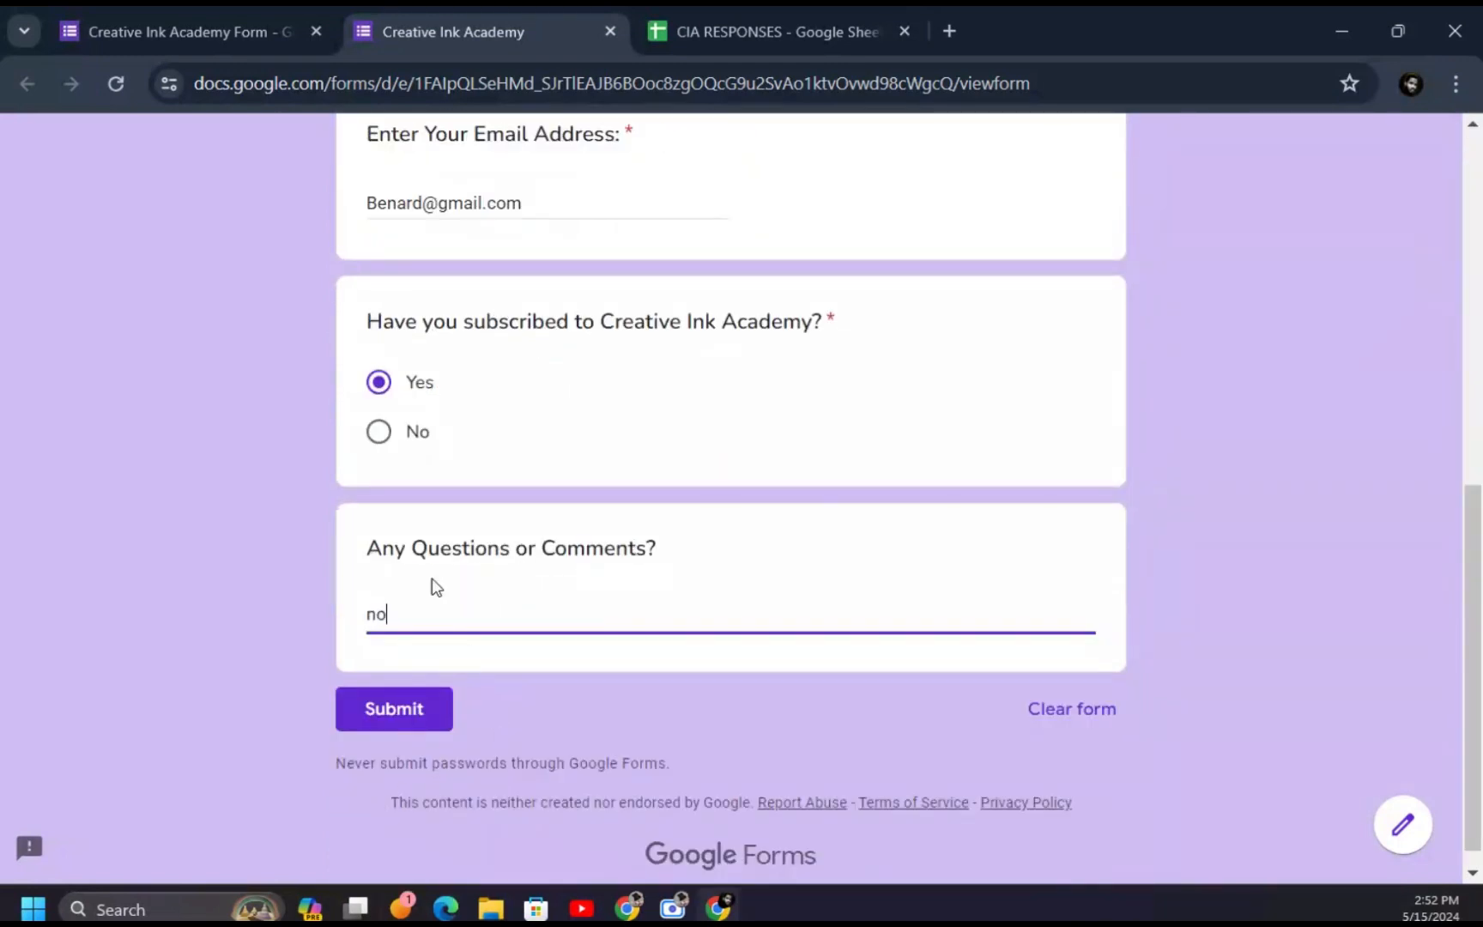
pyautogui.click(386, 714)
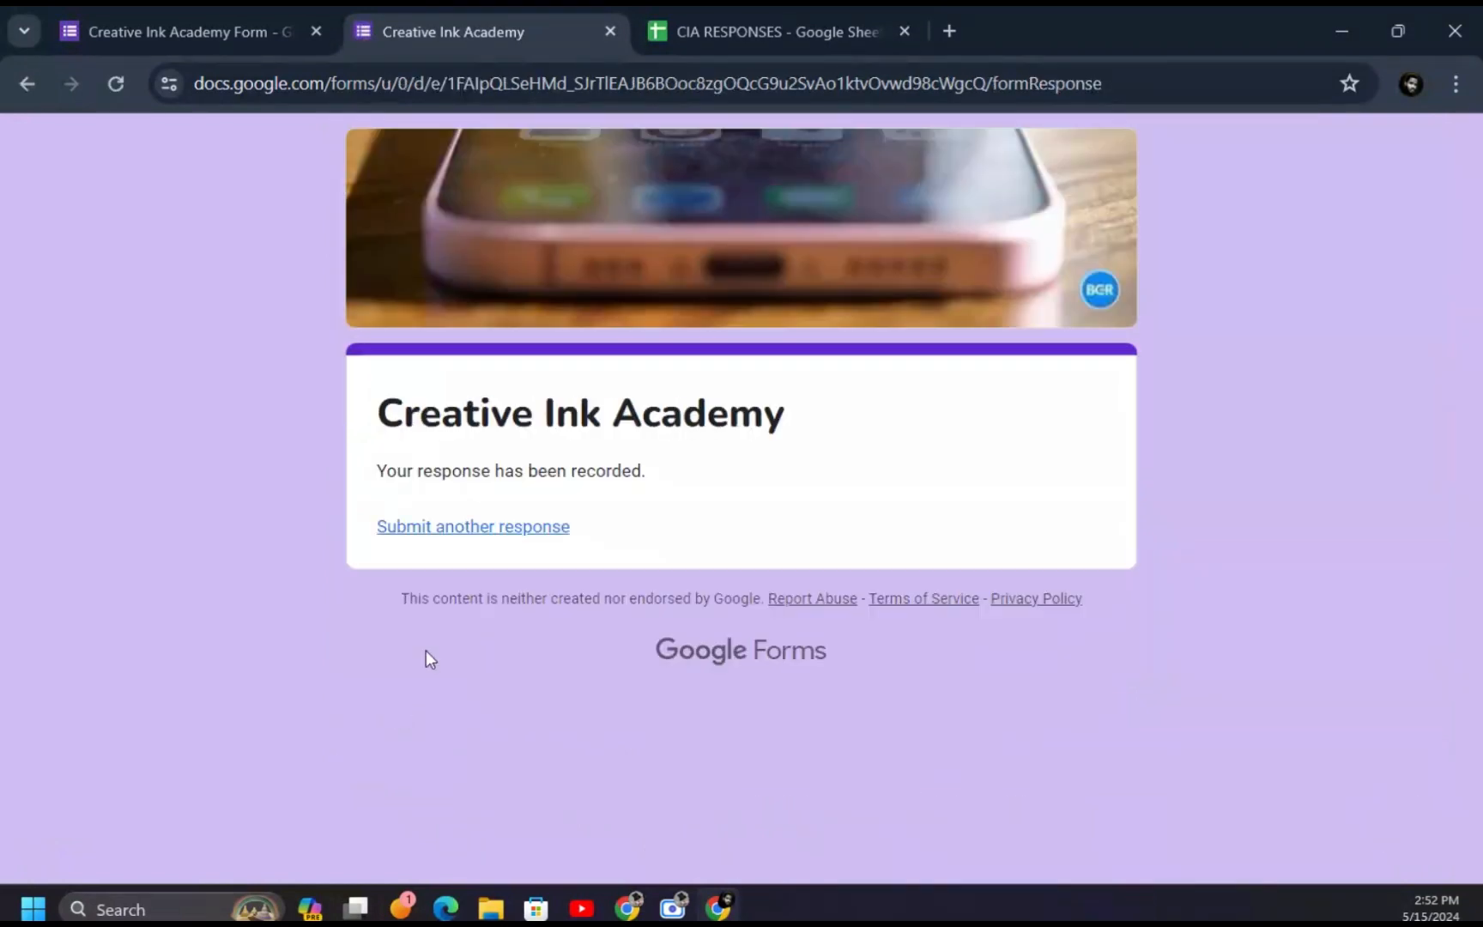
pyautogui.click(777, 26)
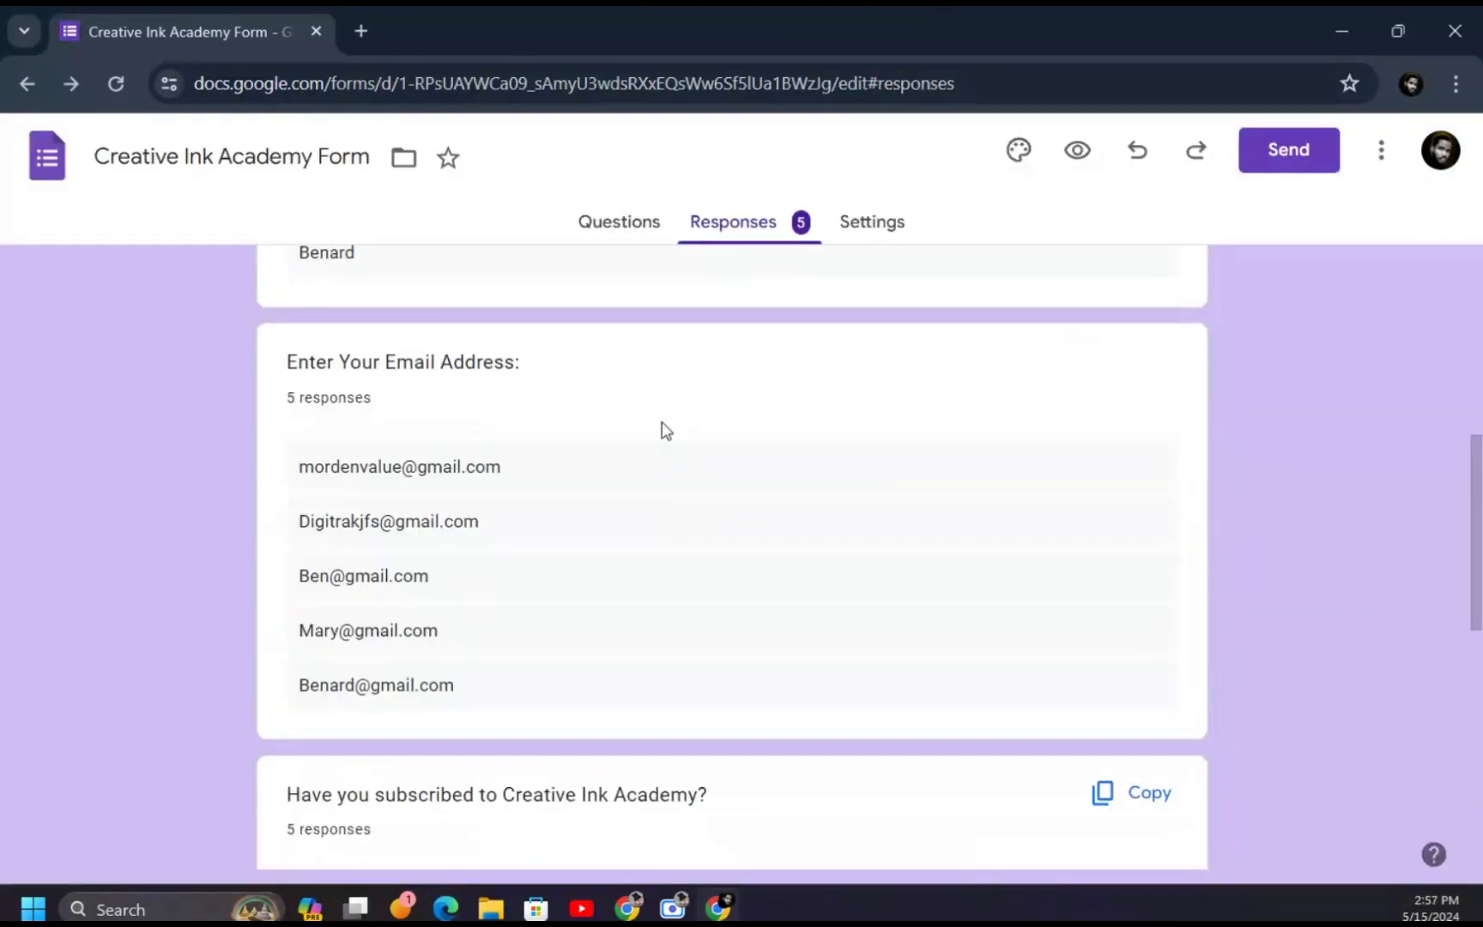
pyautogui.scroll(7, 659, 427)
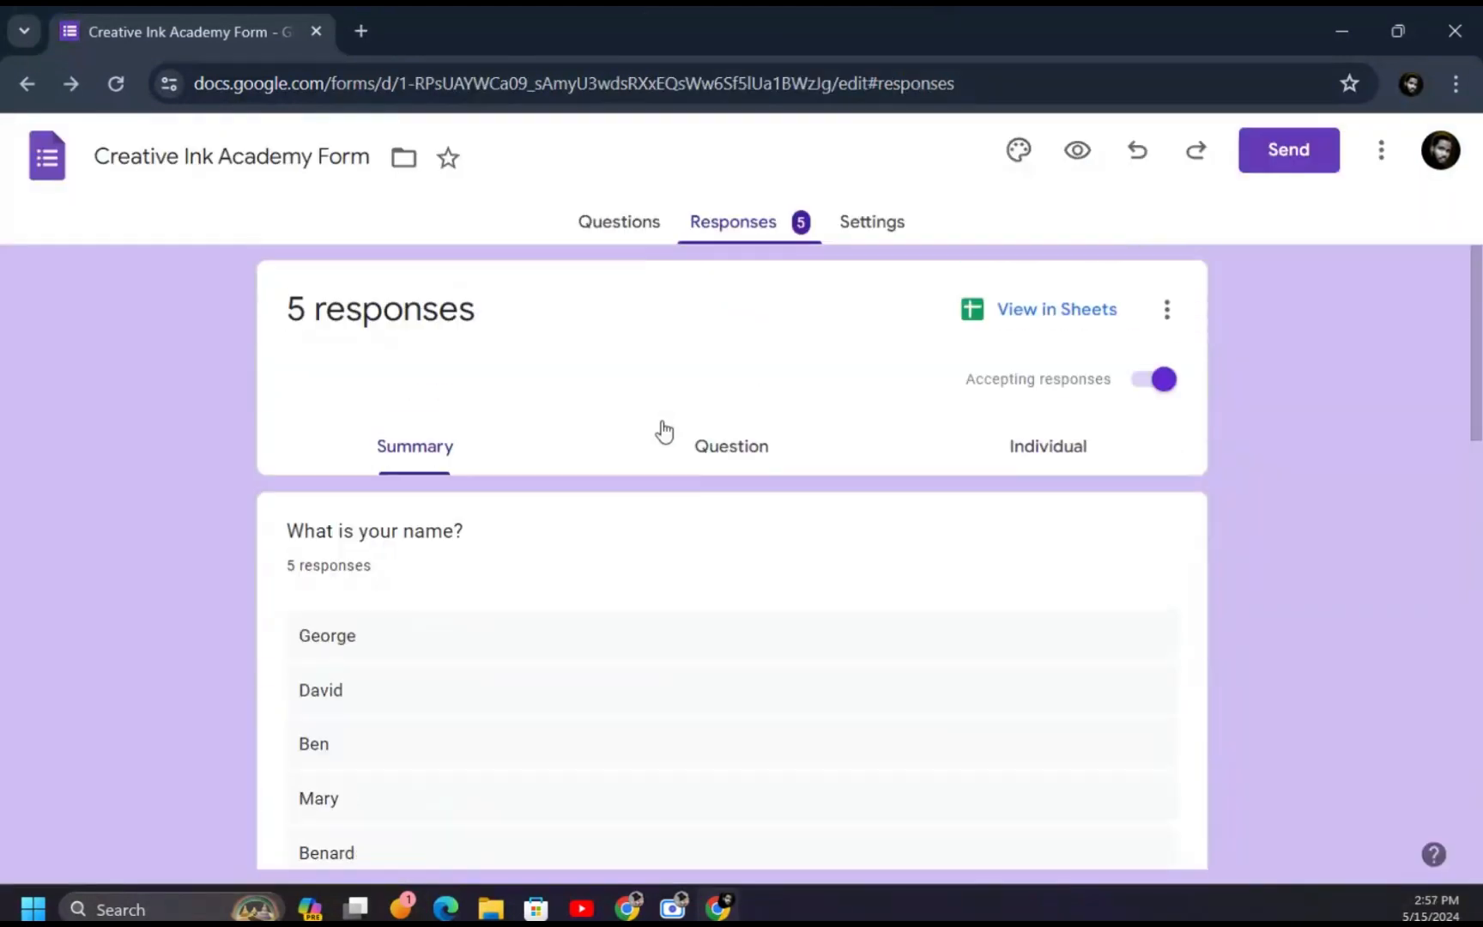
# - Open a new browser tab and go to sheets.google.com
pyautogui.hotkey('ctrl', 't')
pyautogui.write('sh')
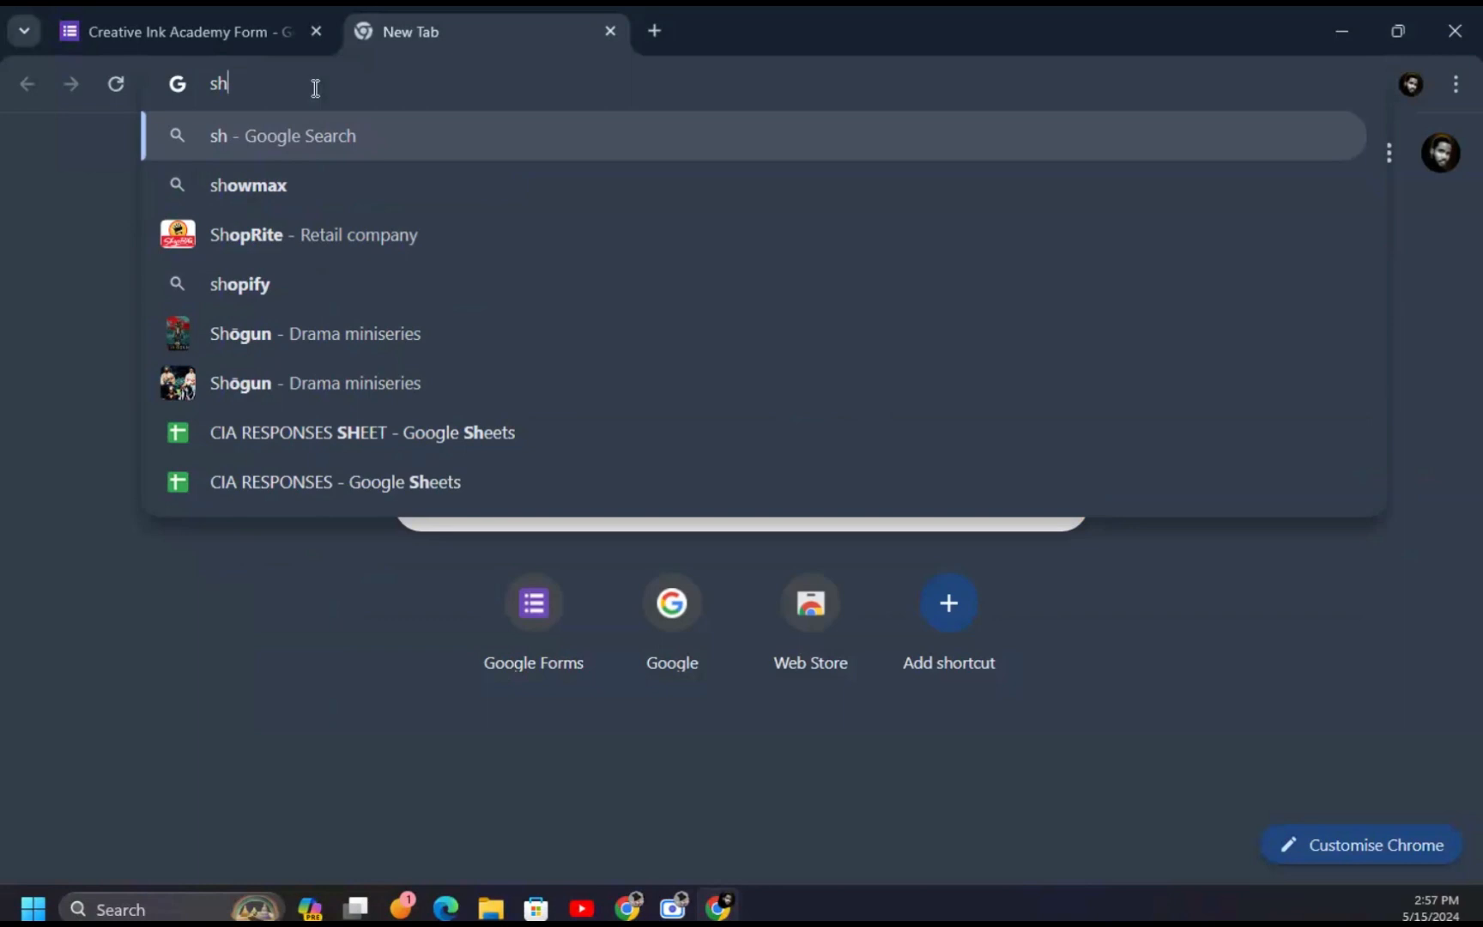
pyautogui.write('ee')
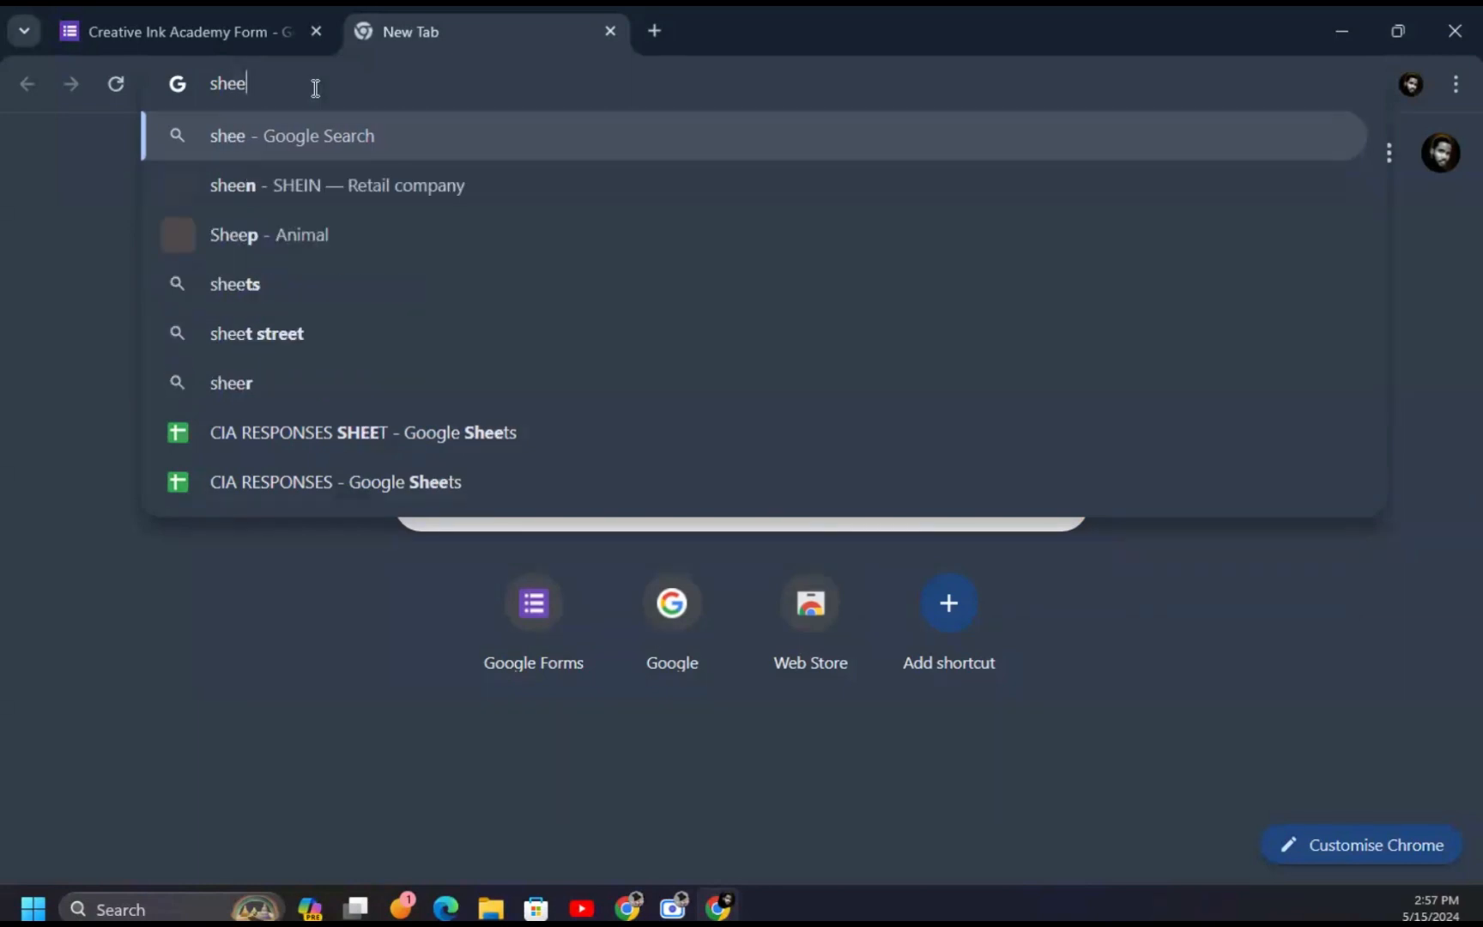
pyautogui.write('ts.')
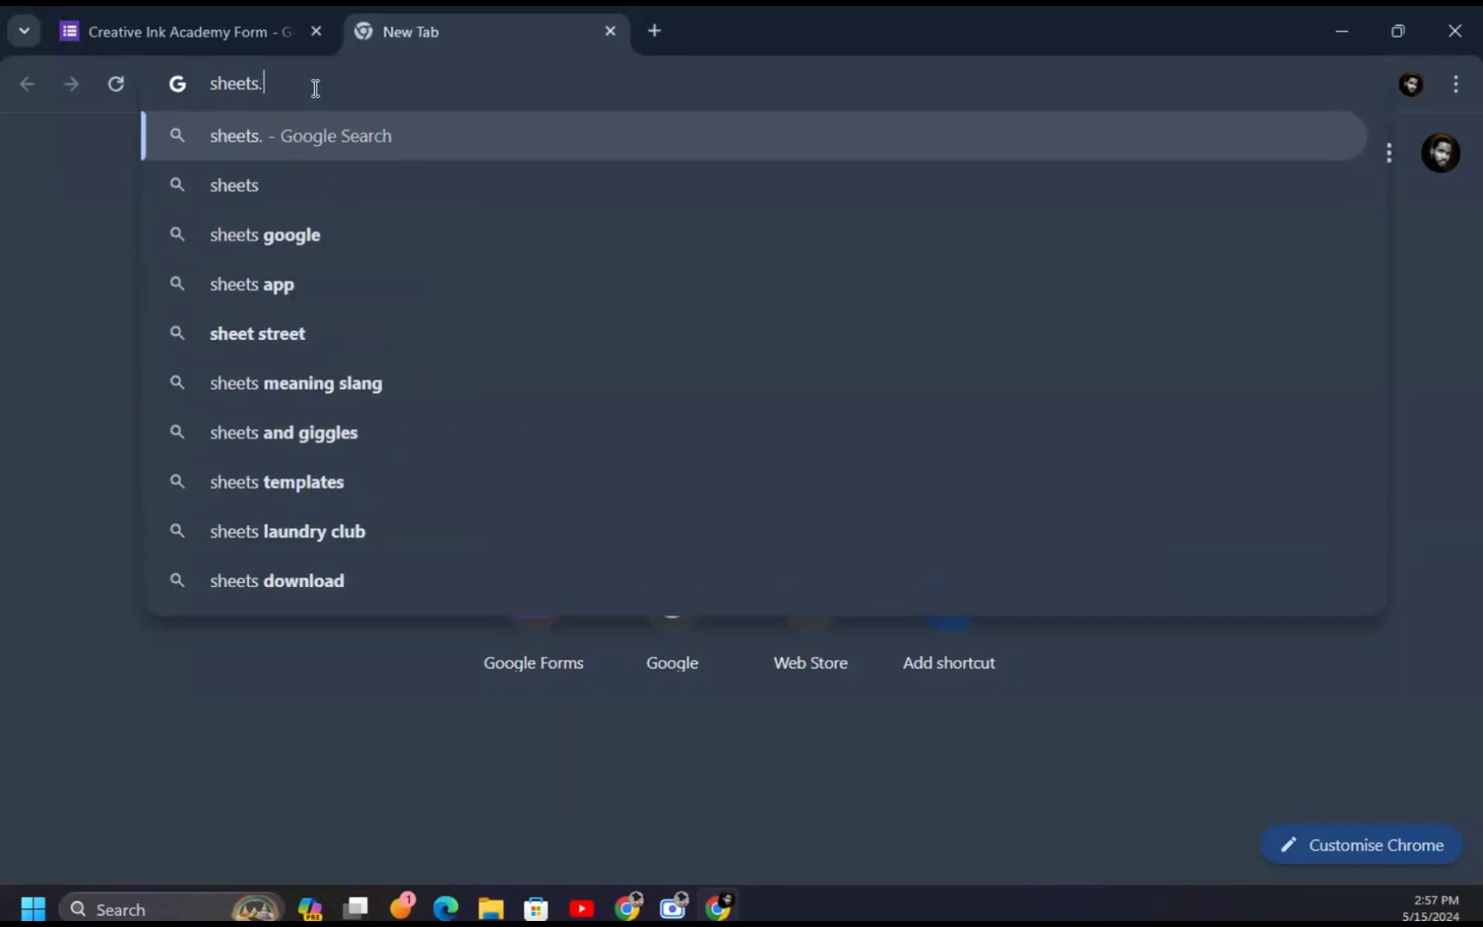
pyautogui.write('googl')
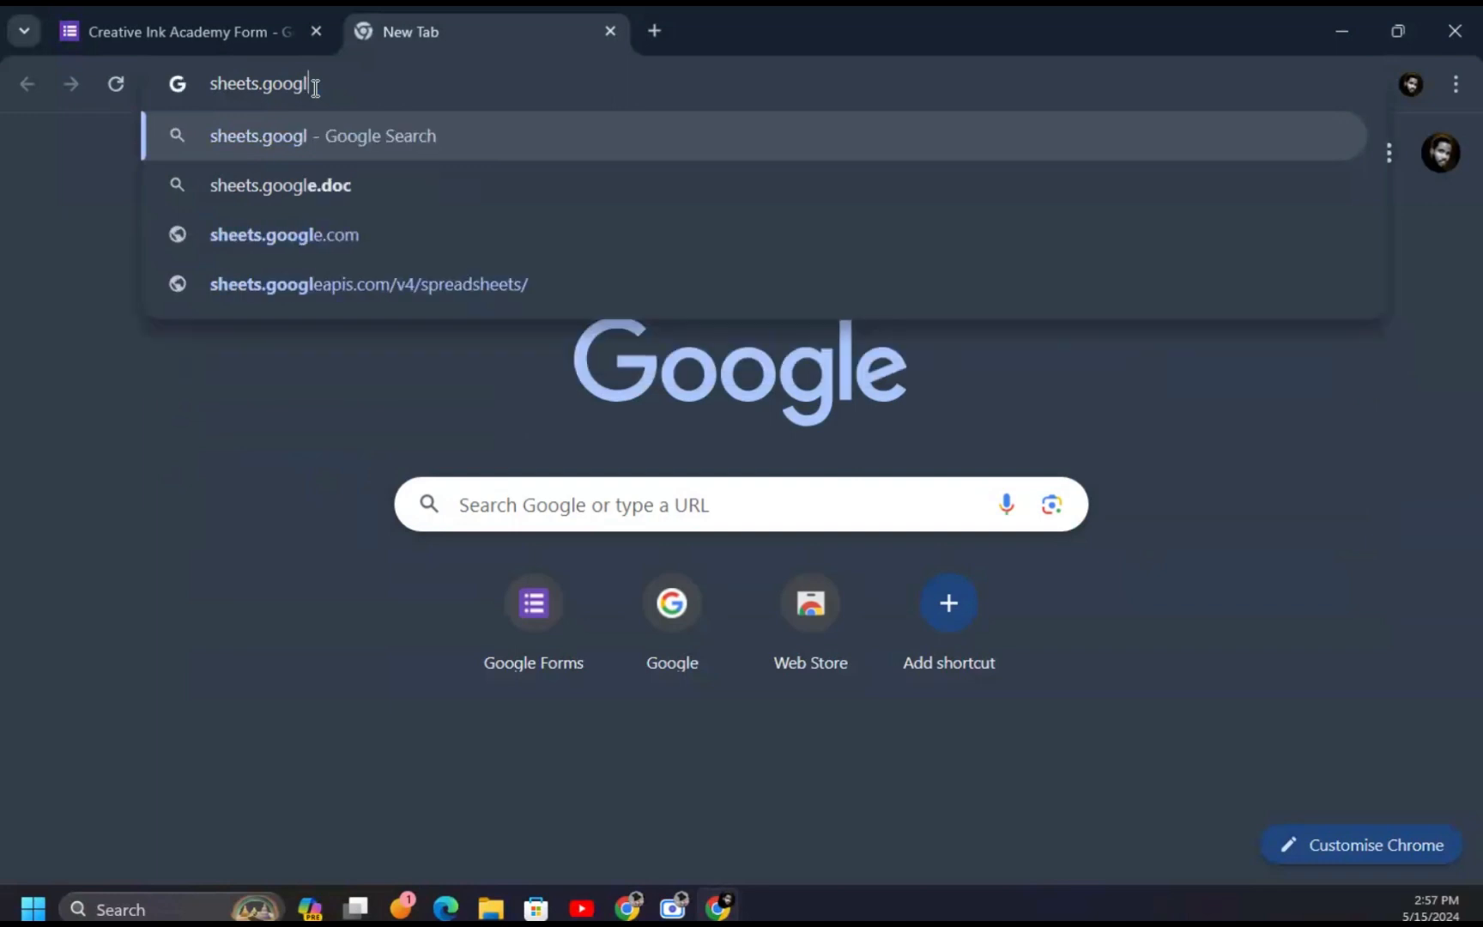
pyautogui.write('e.com')
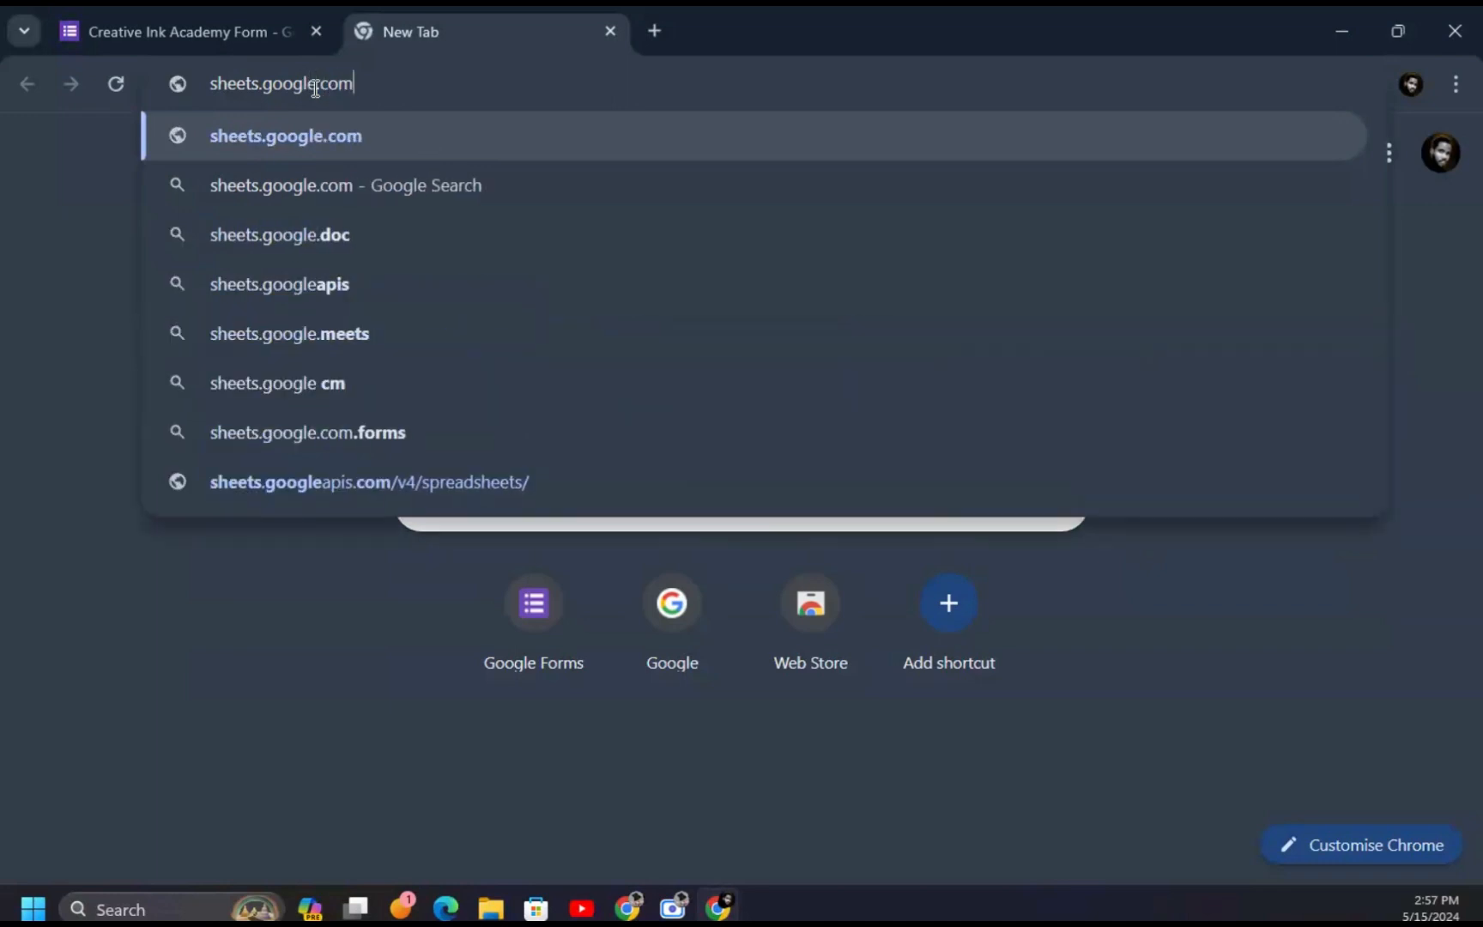
pyautogui.press('Return')
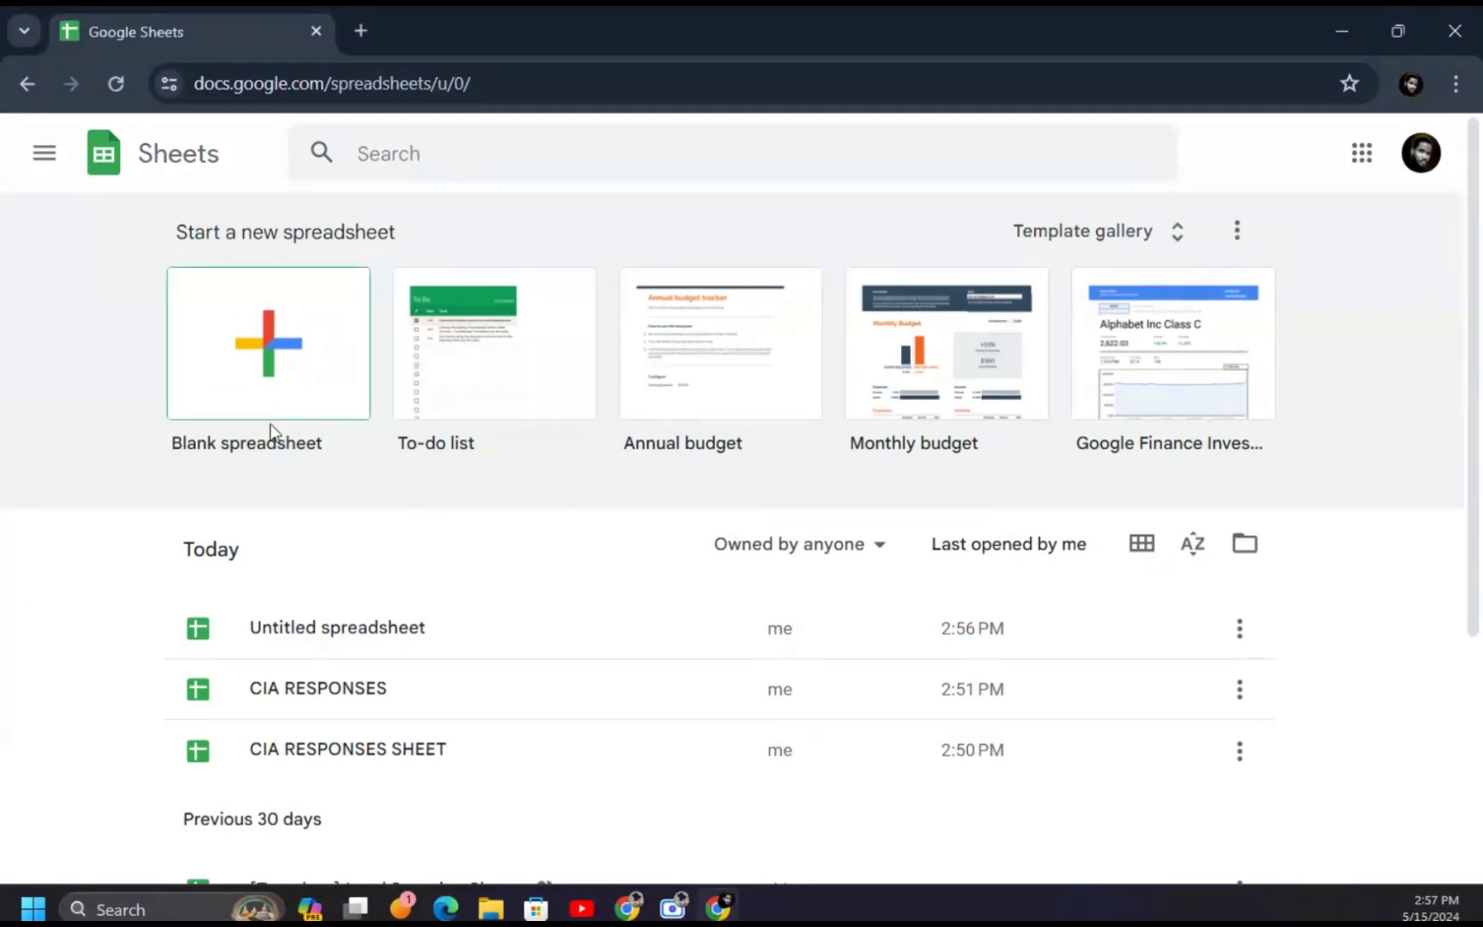
# - Create a blank spreadsheet and bring up the Tools menu
pyautogui.click(268, 364)
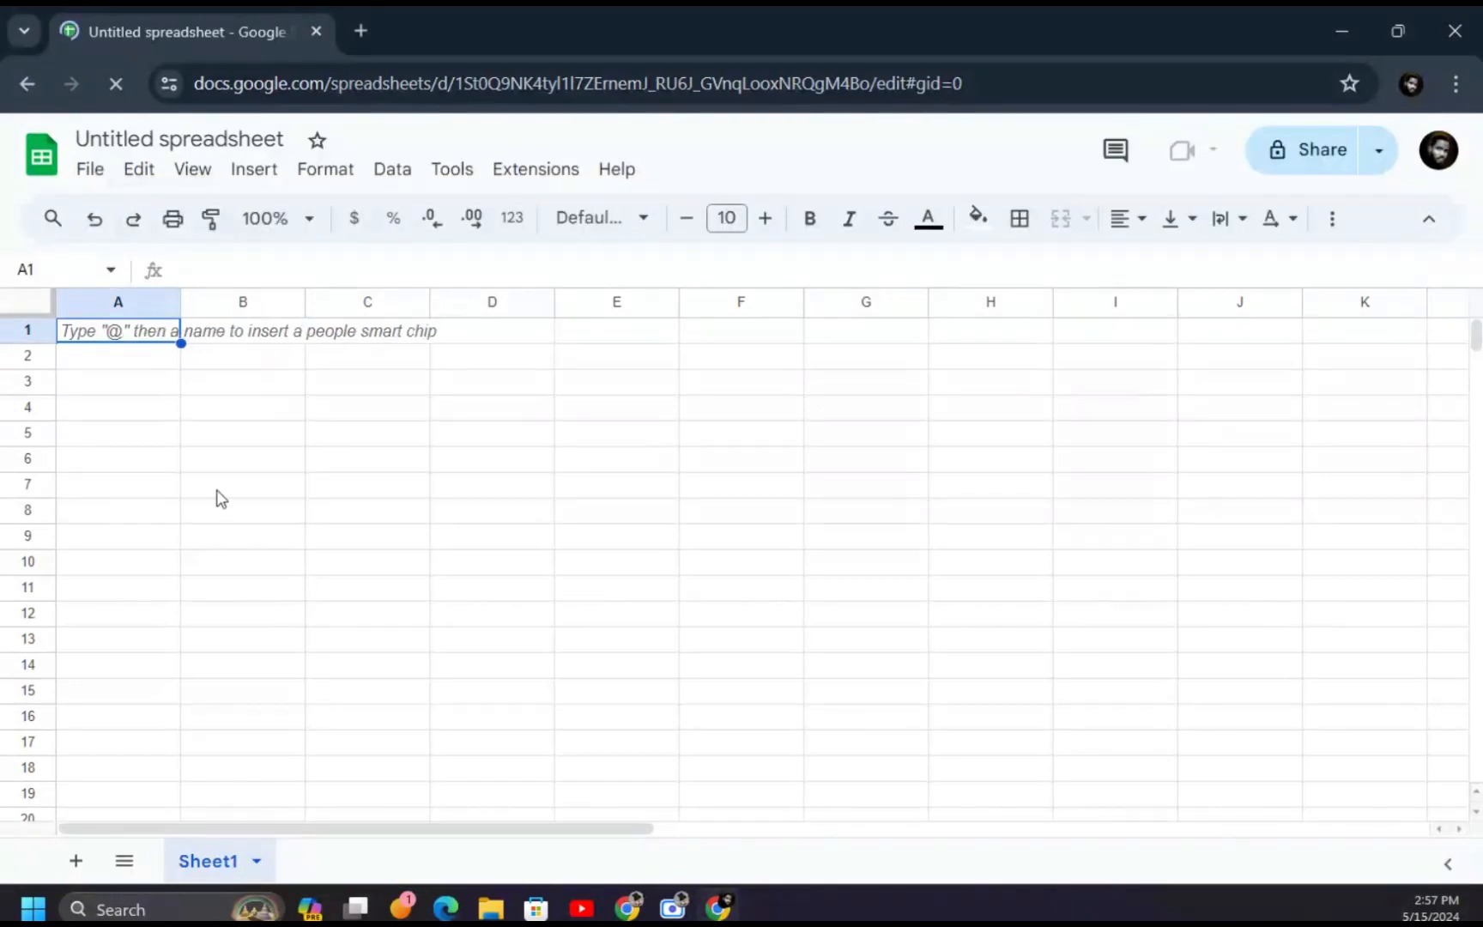
pyautogui.click(453, 175)
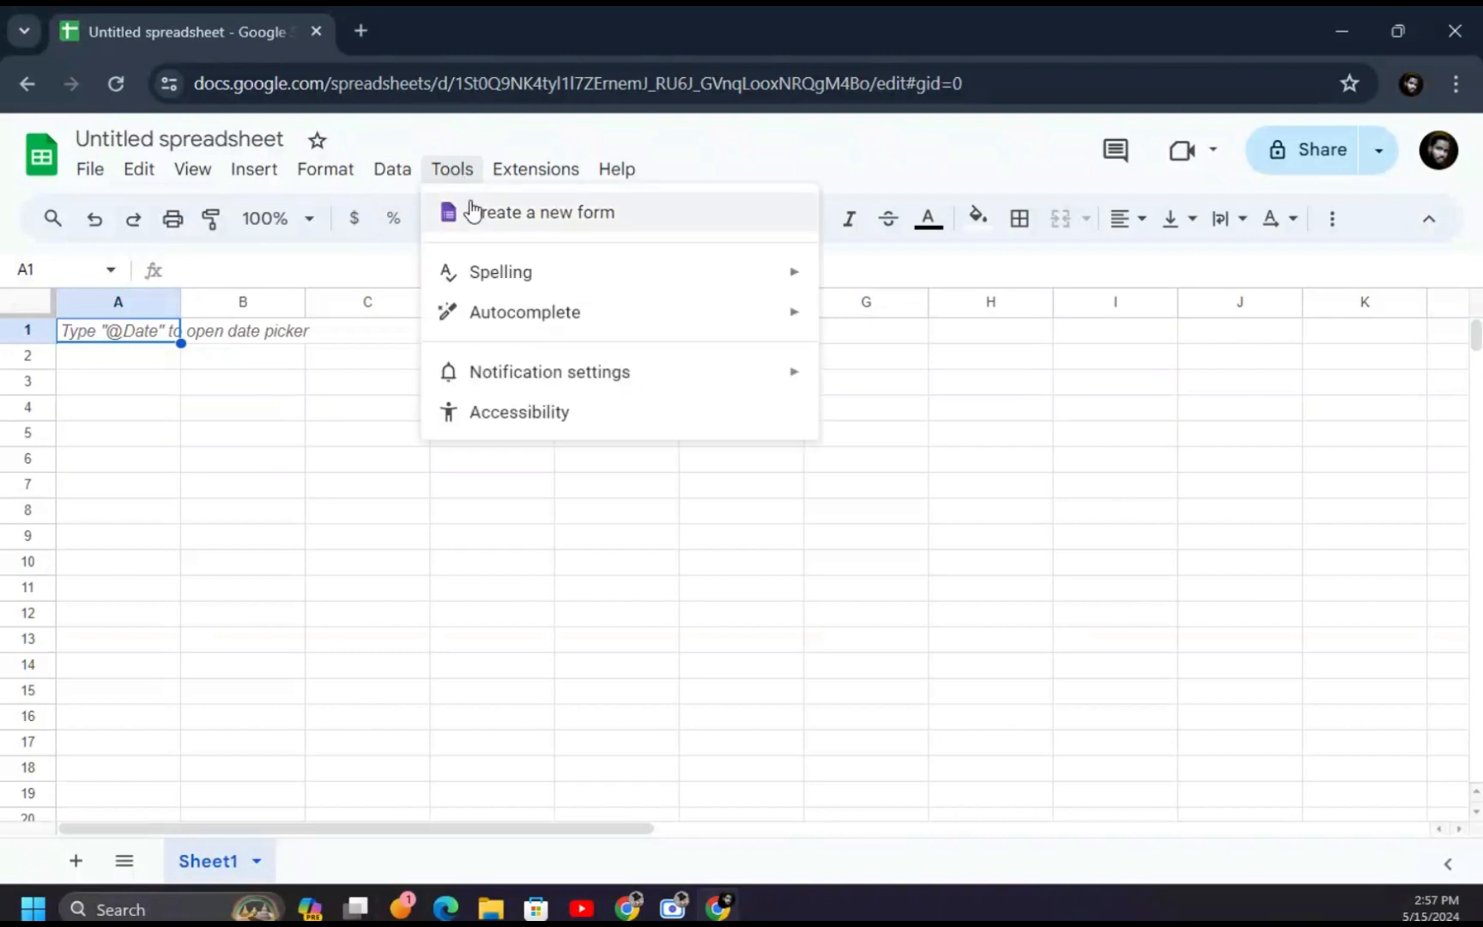
# - Create a linked form with a description and a required short-answer question 'What's your name?'
pyautogui.click(611, 216)
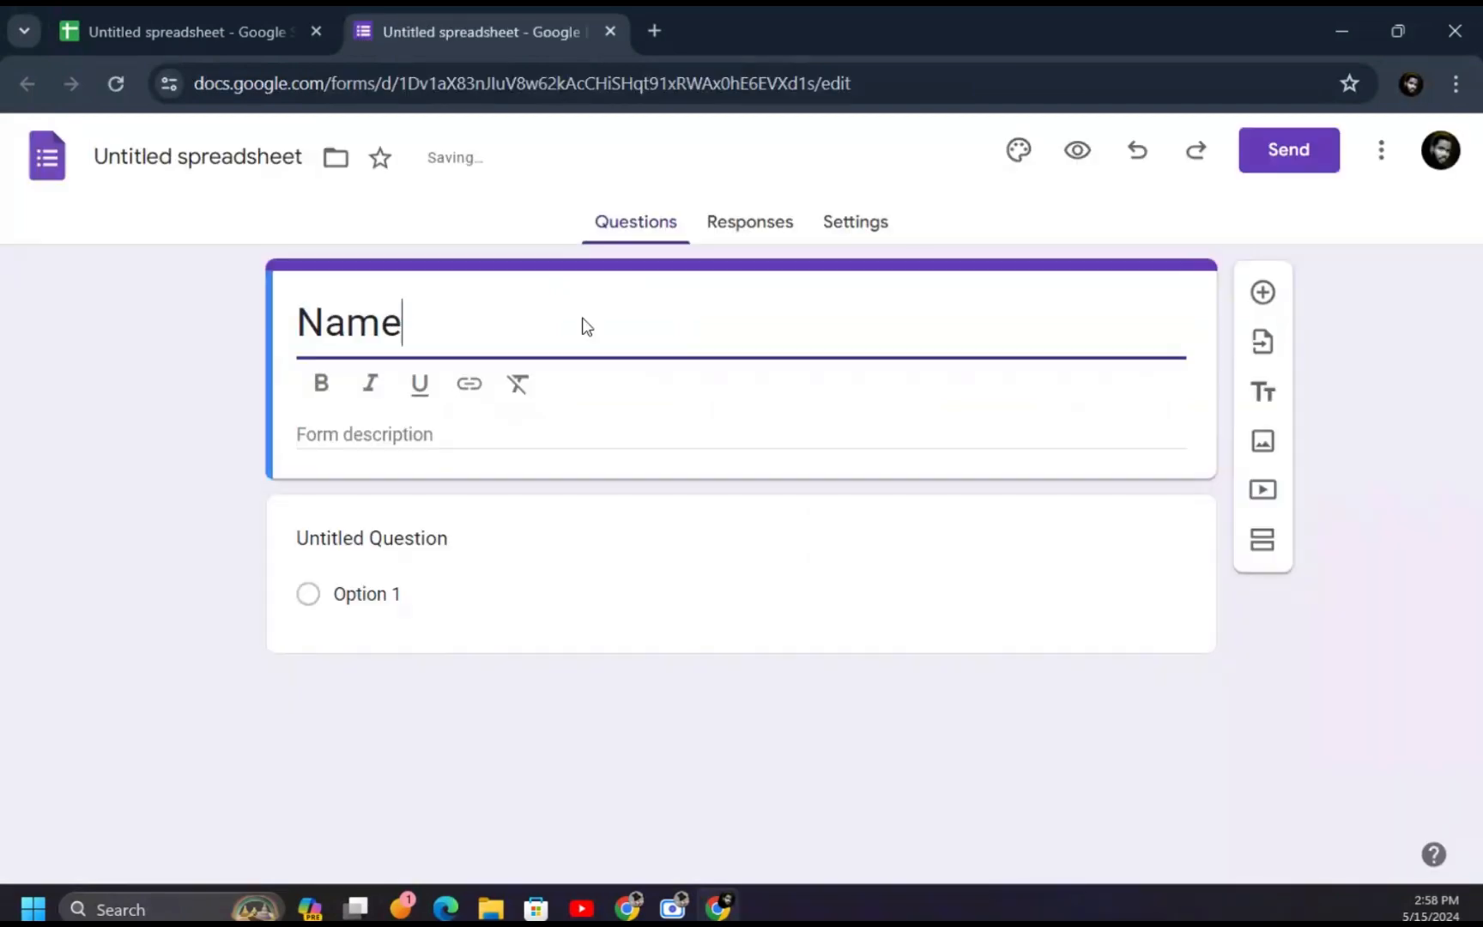
pyautogui.click(542, 431)
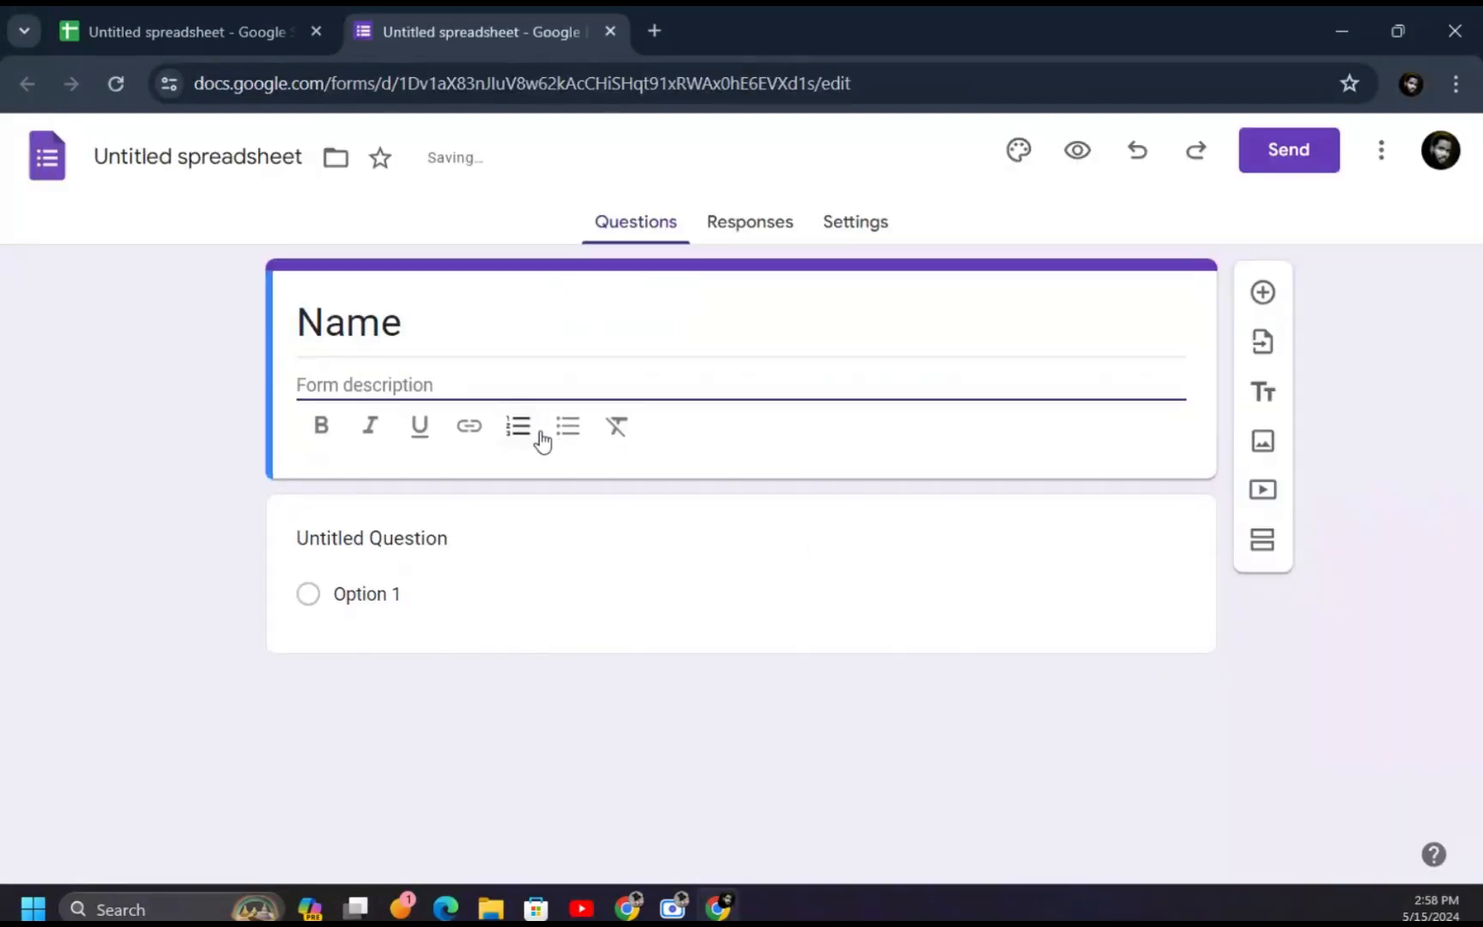
pyautogui.write('Descr')
pyautogui.click(513, 541)
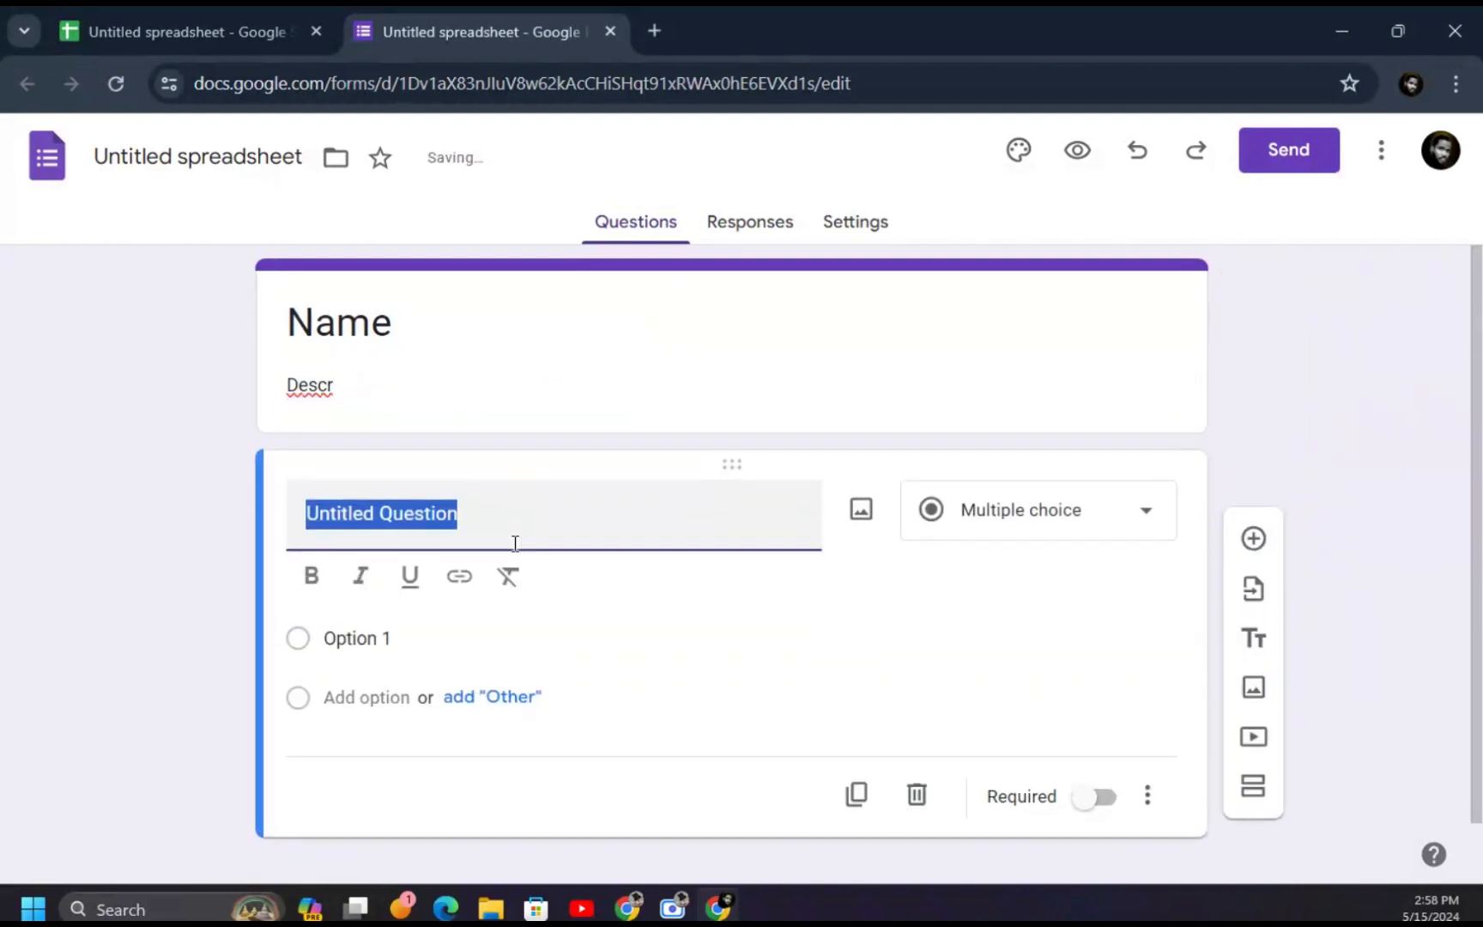
pyautogui.write("What's your name?")
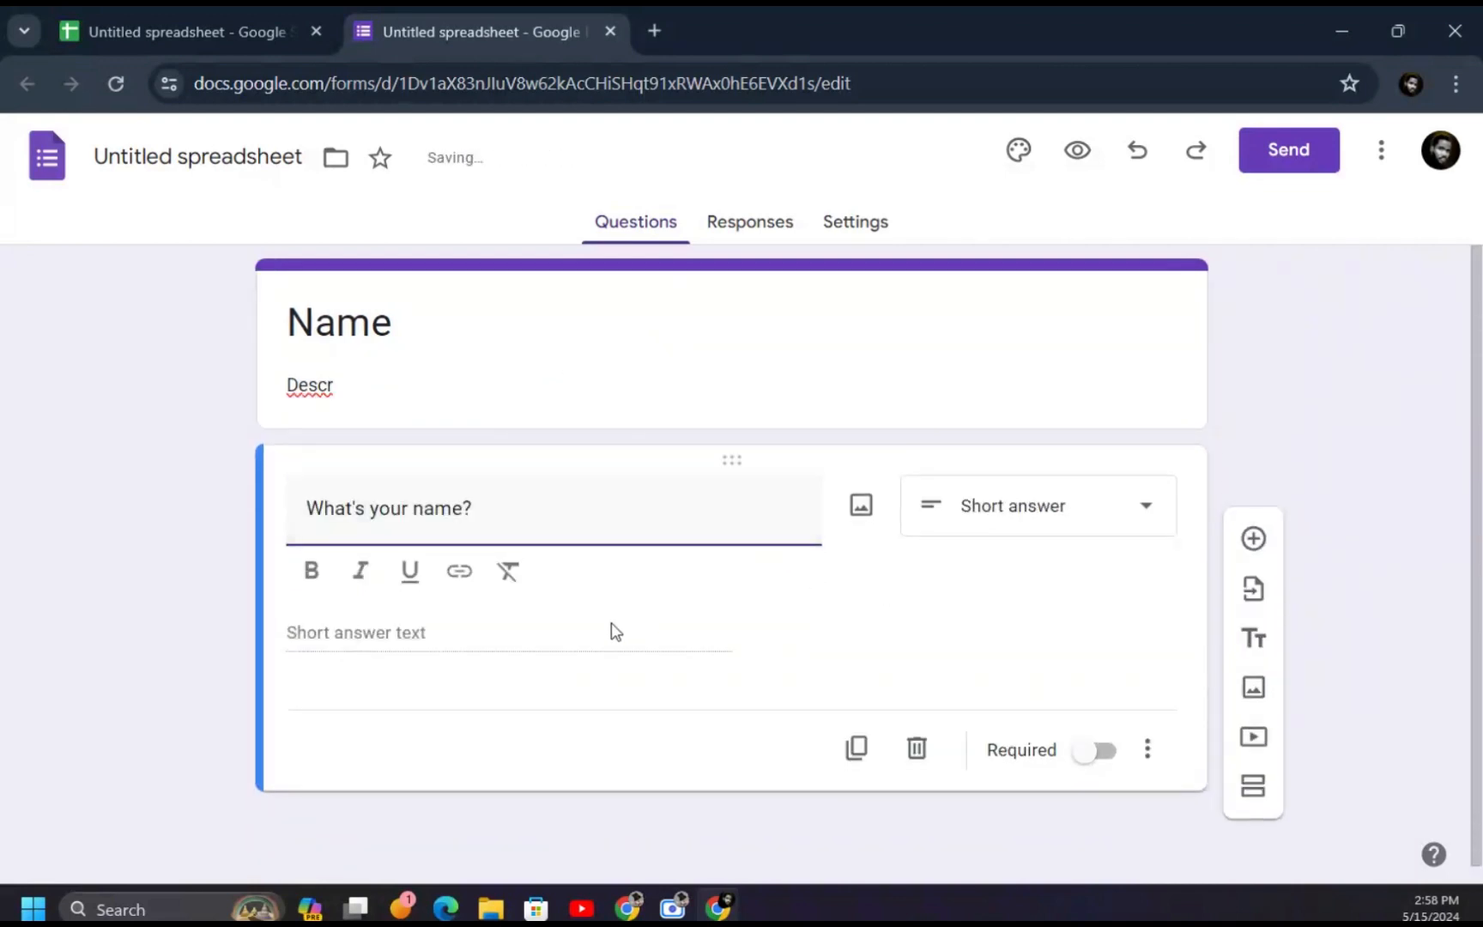
pyautogui.click(997, 508)
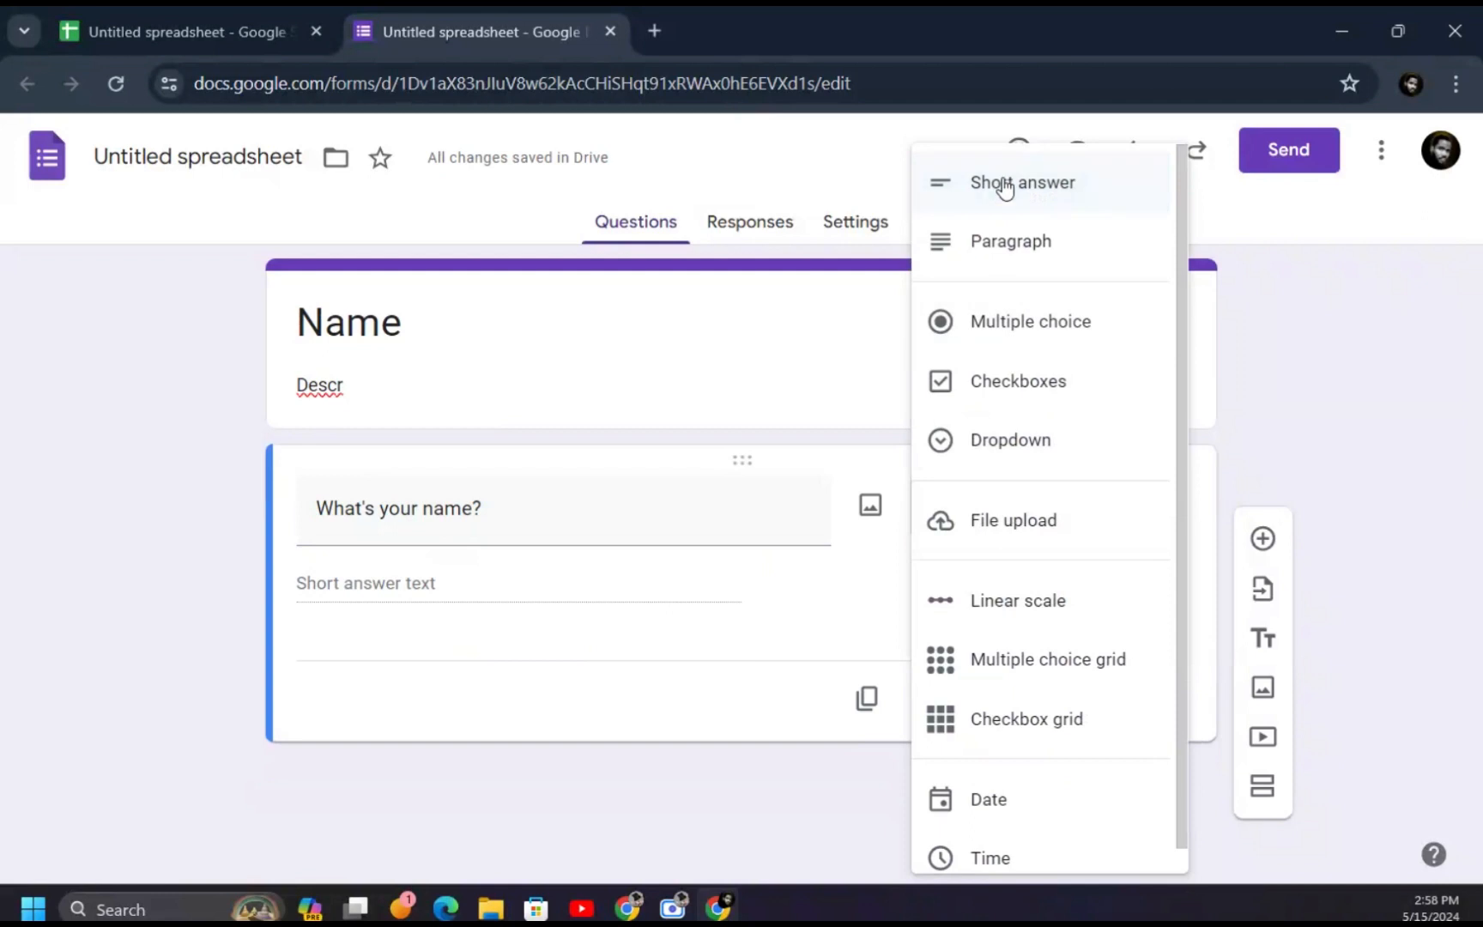
pyautogui.click(1043, 193)
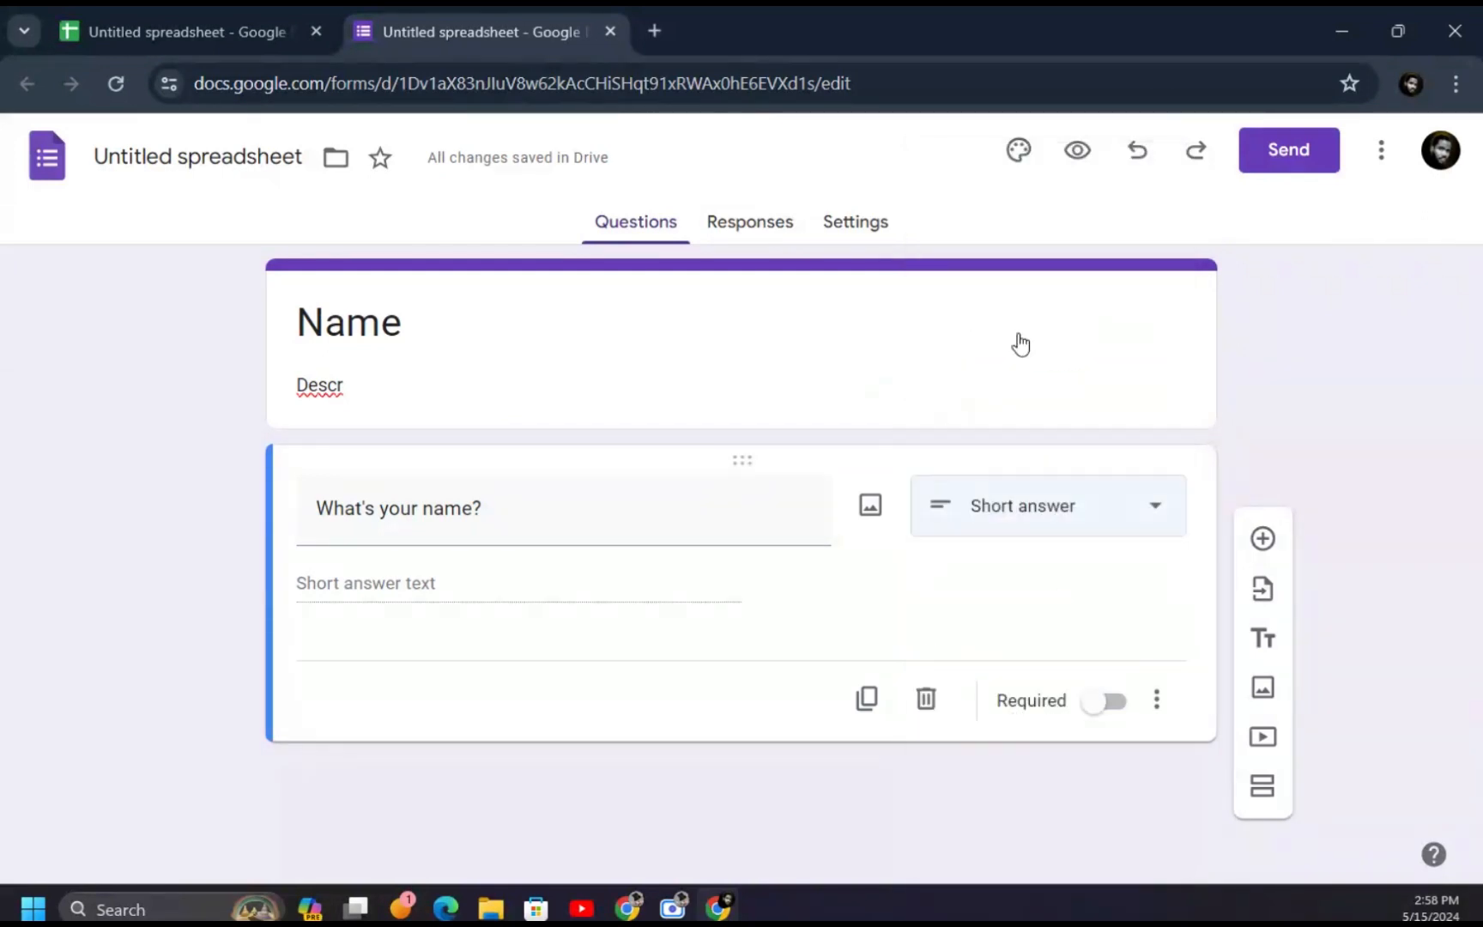
pyautogui.click(1104, 705)
# - Add a required short-answer 'Email:' question, then preview the form
pyautogui.click(1260, 539)
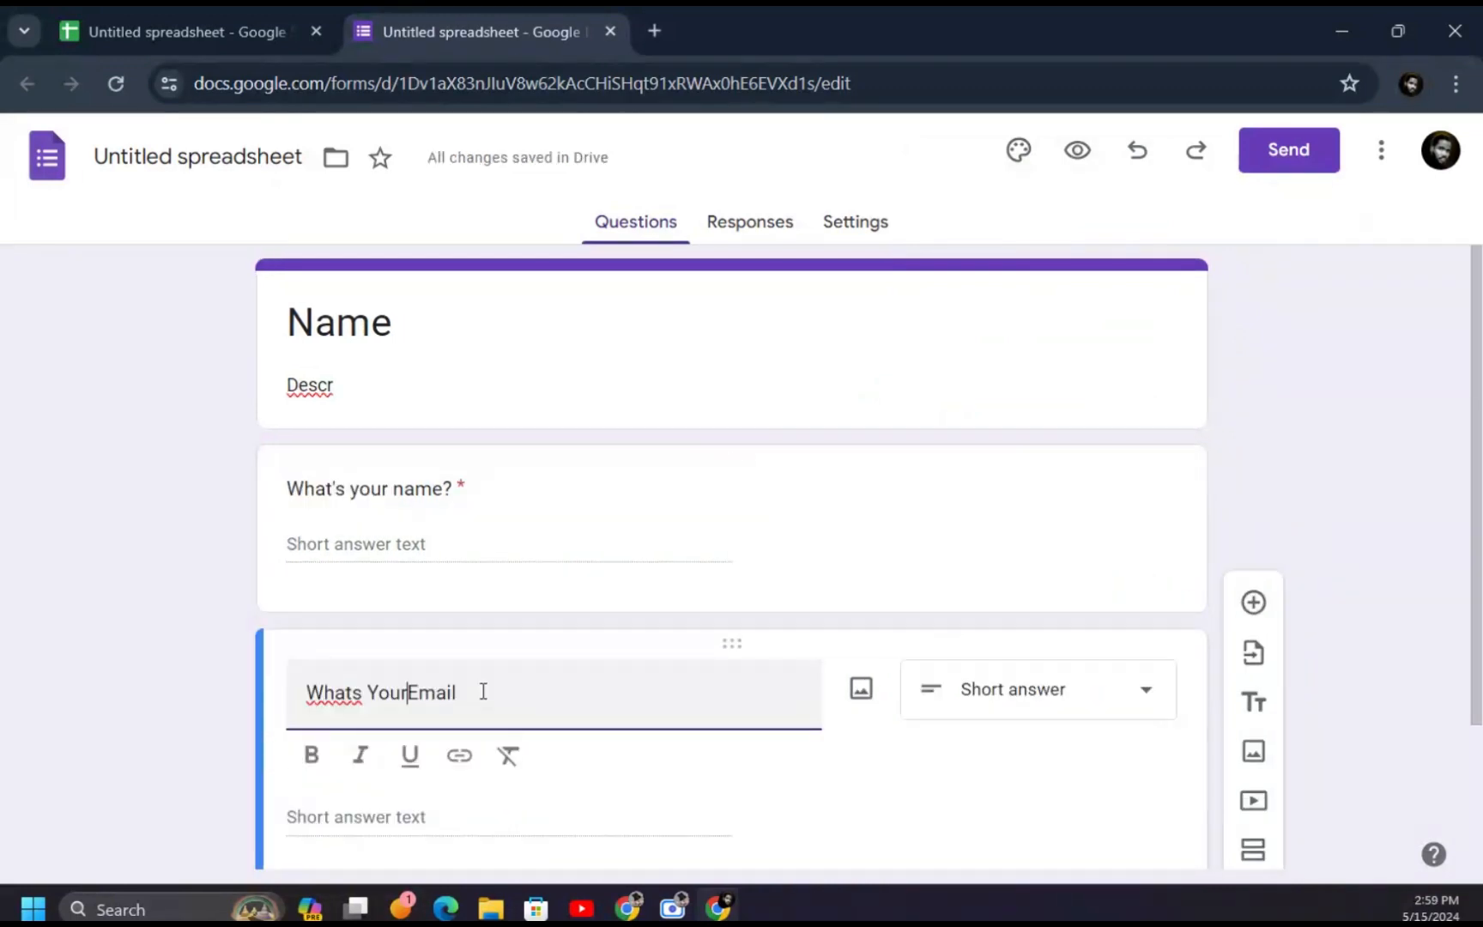
pyautogui.press('BackSpace')
pyautogui.press('BackSpace')
pyautogui.press('BackSpace')
pyautogui.press('BackSpace')
pyautogui.press('BackSpace')
pyautogui.press('BackSpace')
pyautogui.press('BackSpace')
pyautogui.press('BackSpace')
pyautogui.press('BackSpace')
pyautogui.press('BackSpace')
pyautogui.press('BackSpace')
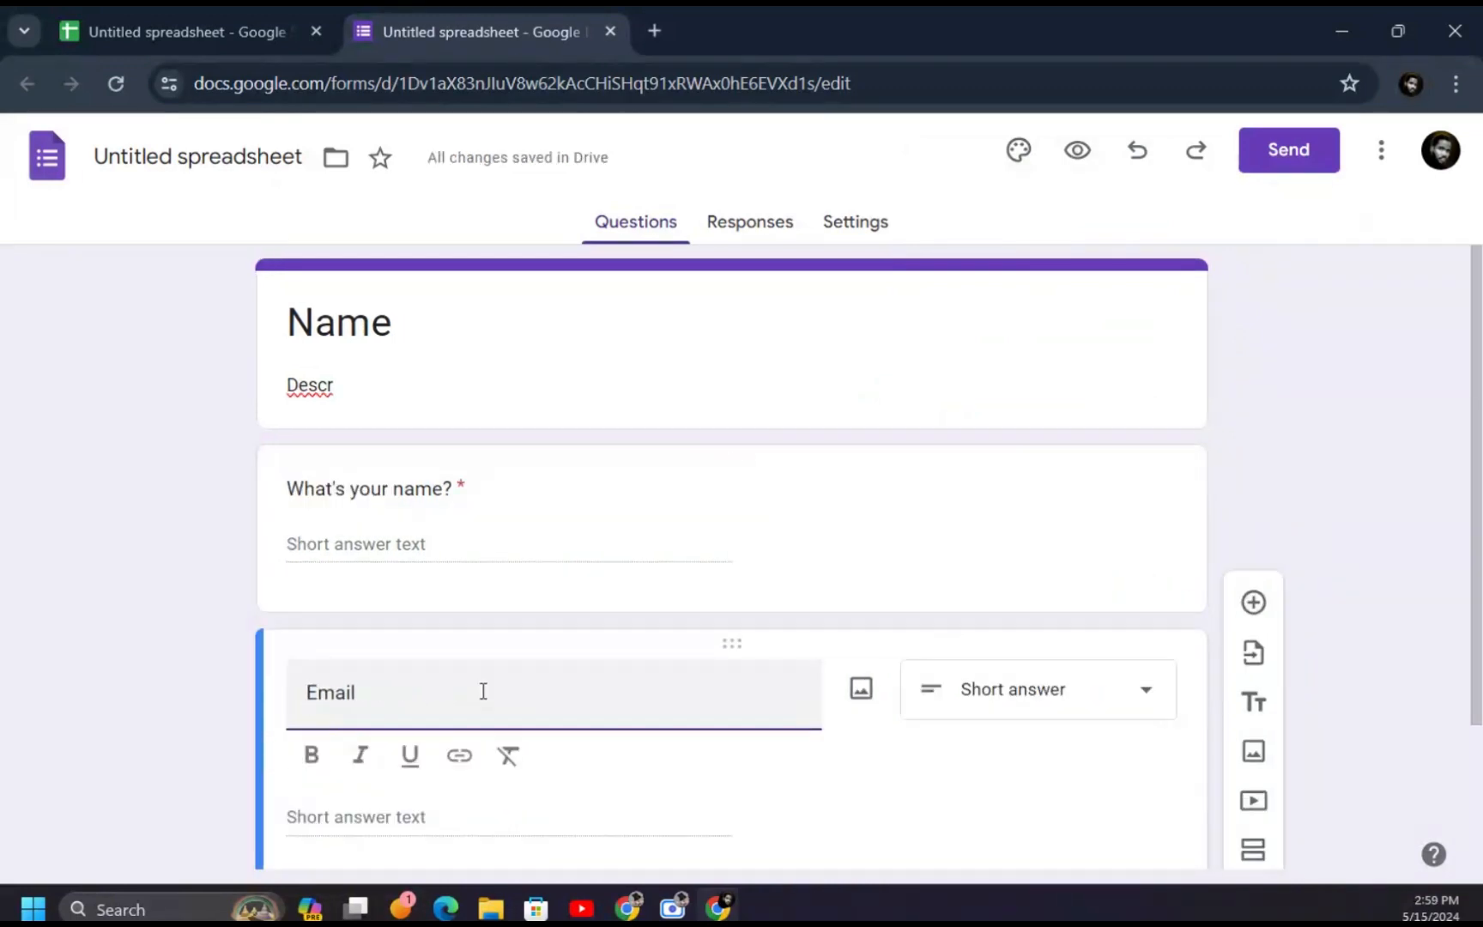
pyautogui.click(1002, 714)
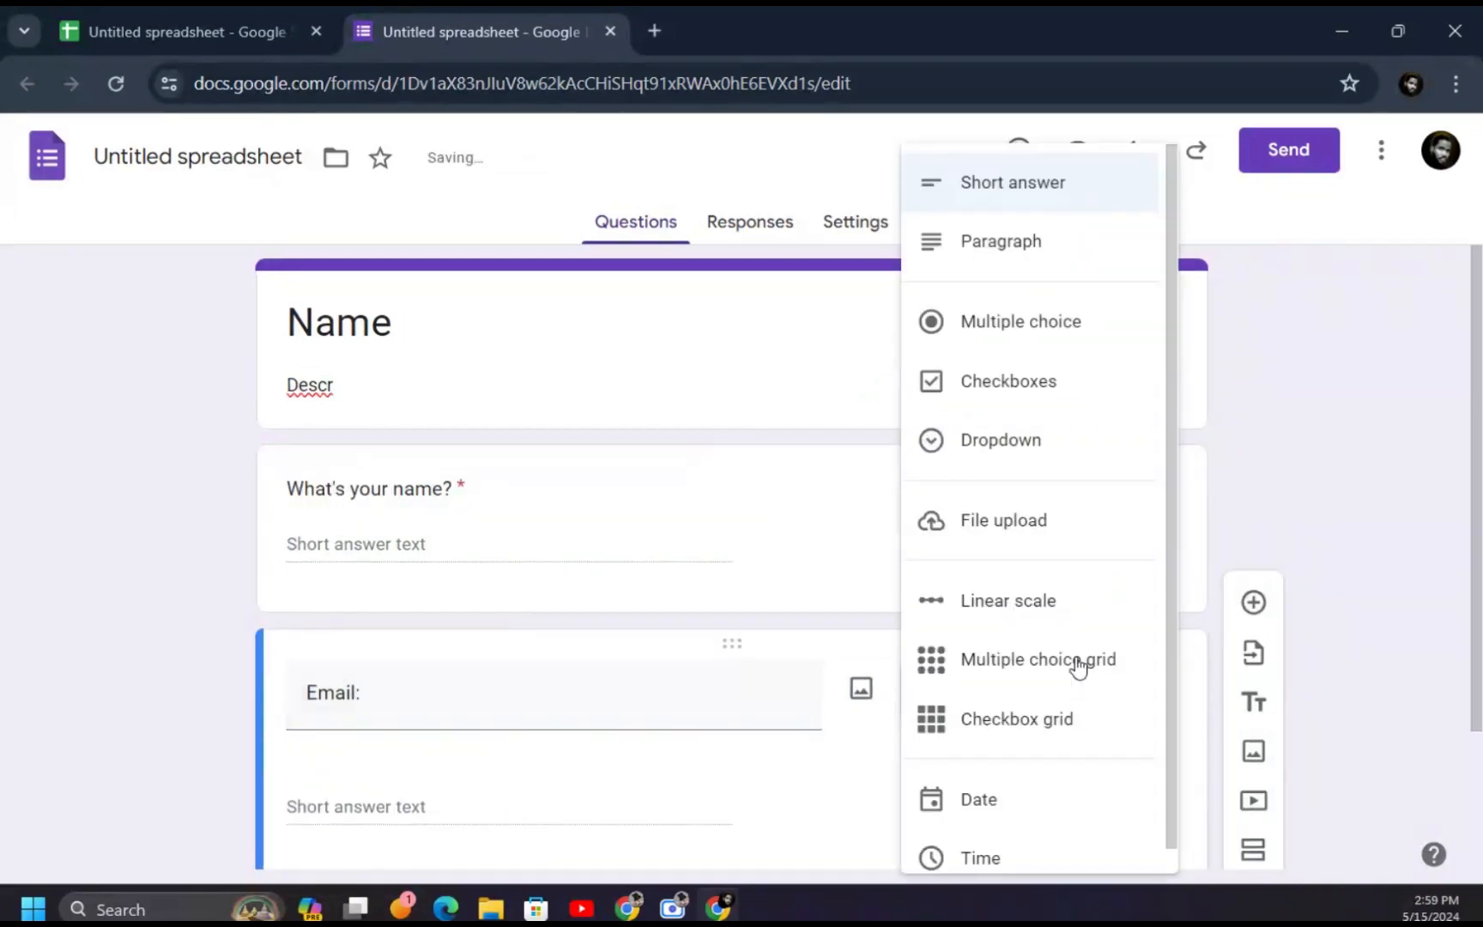
pyautogui.click(1032, 187)
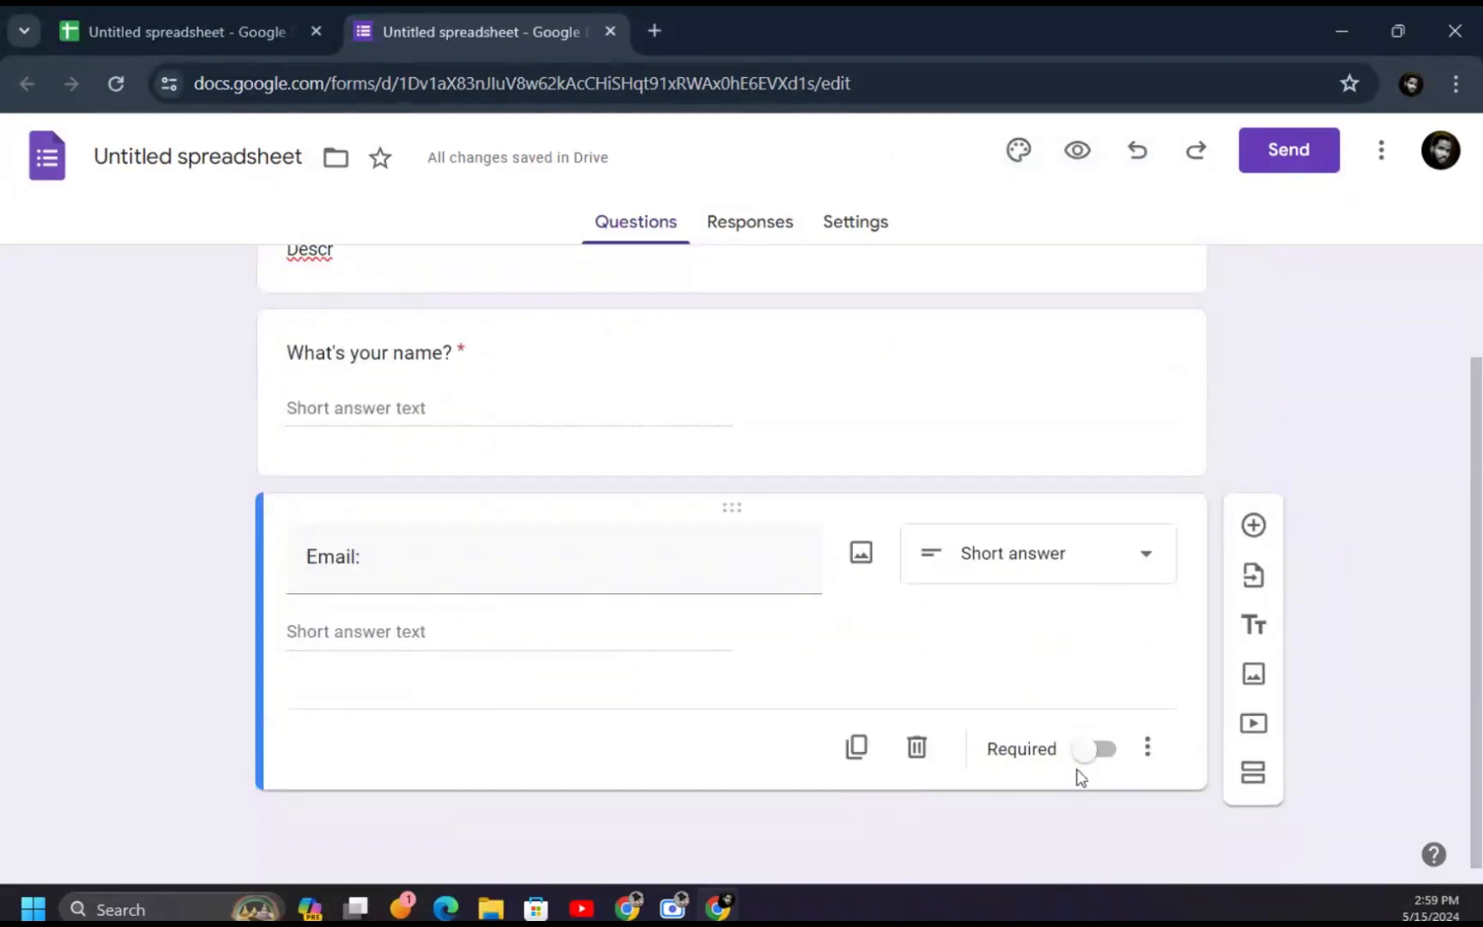
pyautogui.click(1091, 760)
pyautogui.scroll(2, 591, 411)
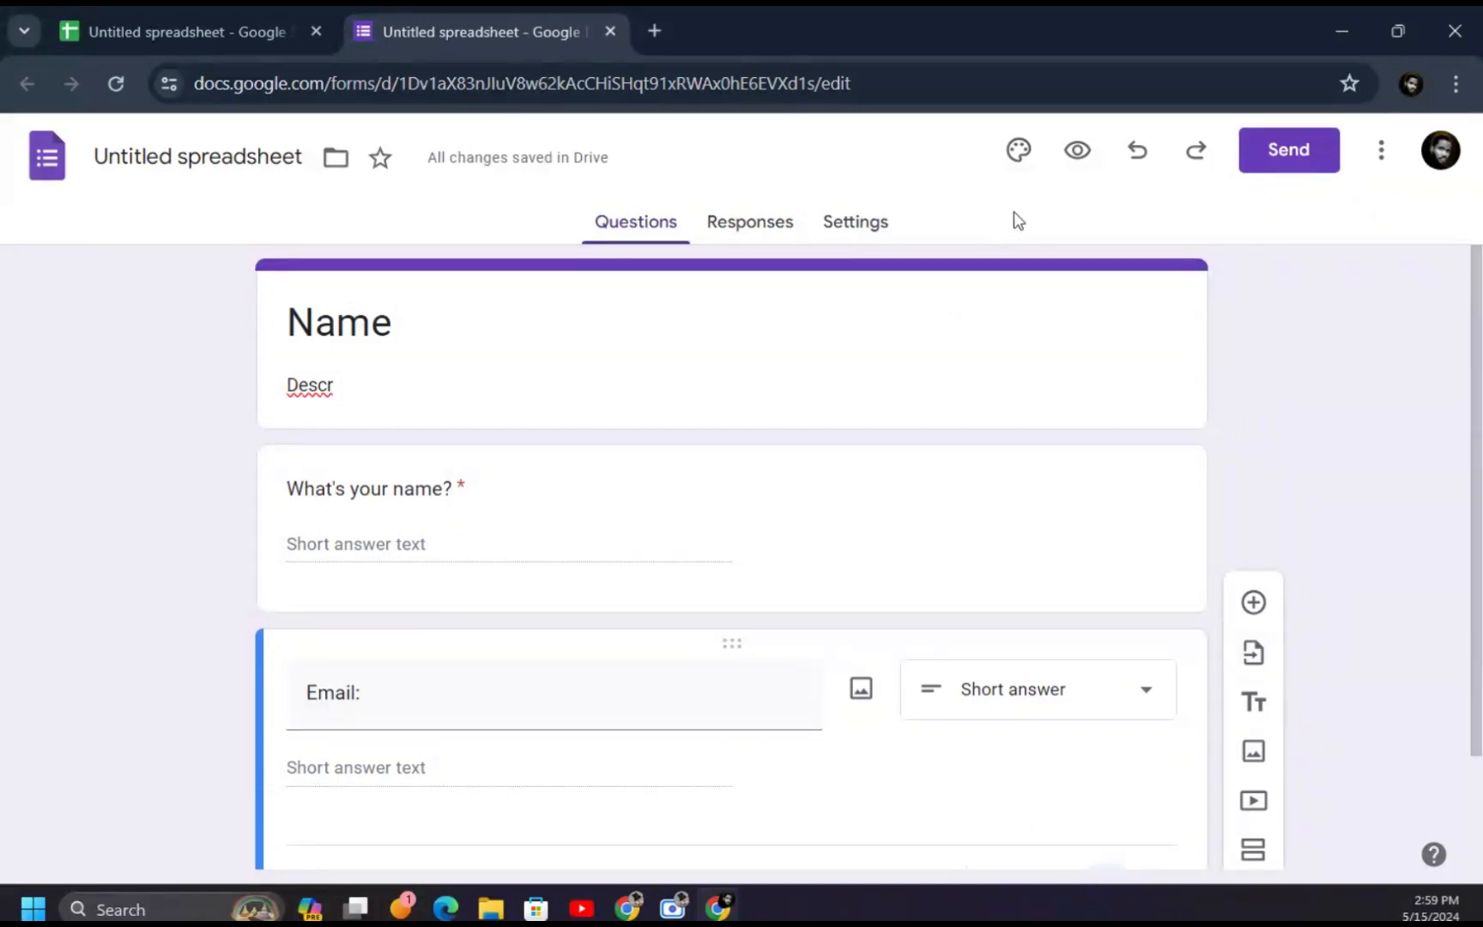
pyautogui.click(1077, 151)
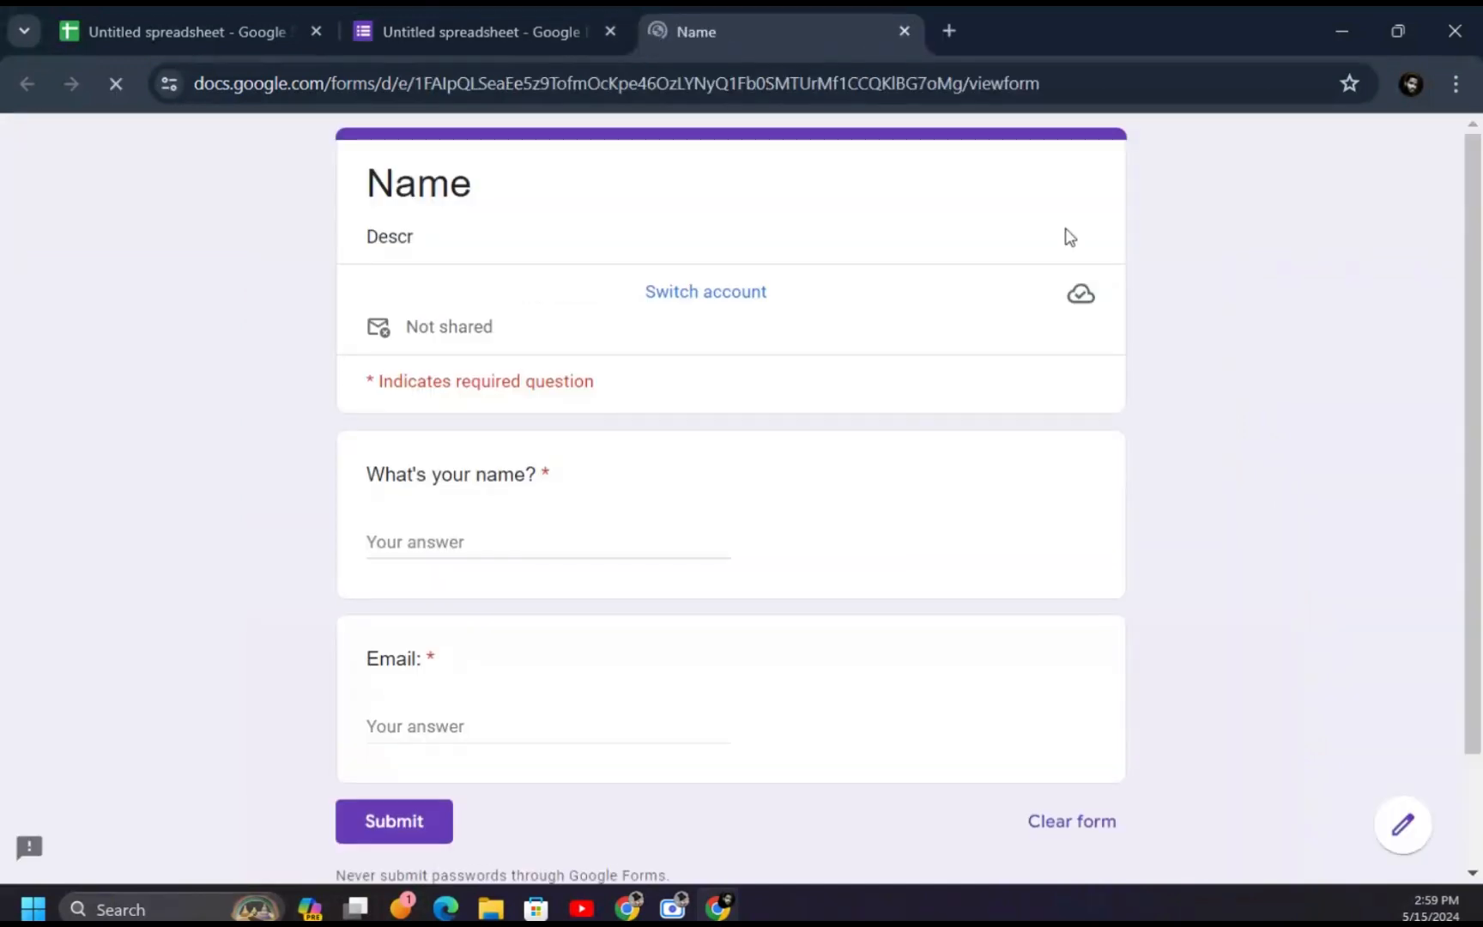
# - Enter a test name and email address in the preview and submit the response
pyautogui.click(427, 540)
pyautogui.write('gEORGE')
pyautogui.press('BackSpace')
pyautogui.press('BackSpace')
pyautogui.press('BackSpace')
pyautogui.press('BackSpace')
pyautogui.press('BackSpace')
pyautogui.press('BackSpace')
pyautogui.write('George')
pyautogui.click(486, 727)
pyautogui.scroll(-2, 460, 483)
pyautogui.click(401, 681)
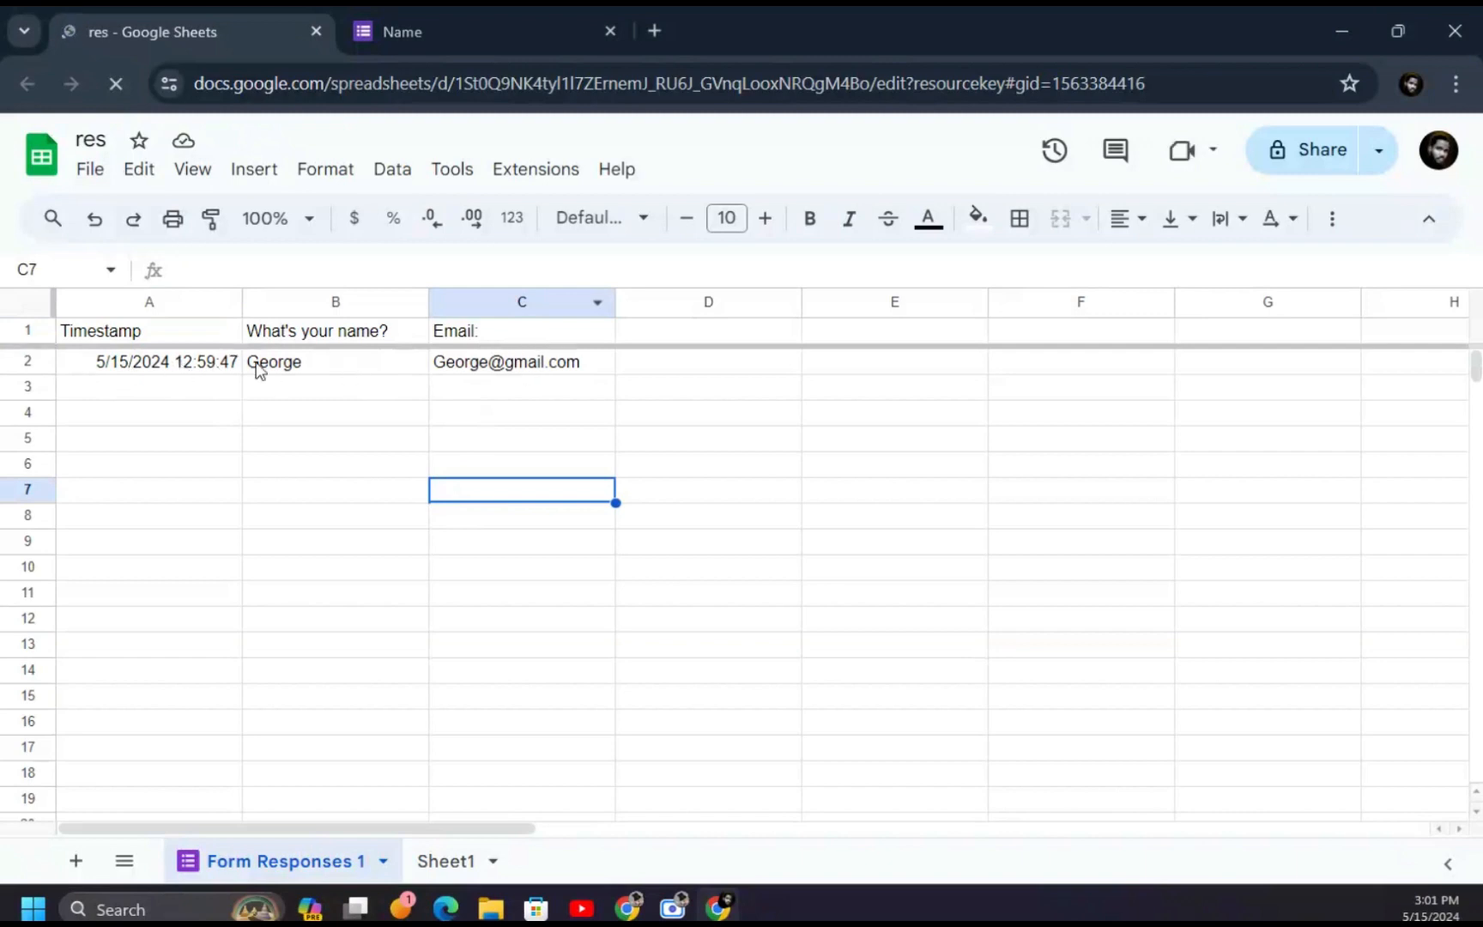
pyautogui.click(459, 33)
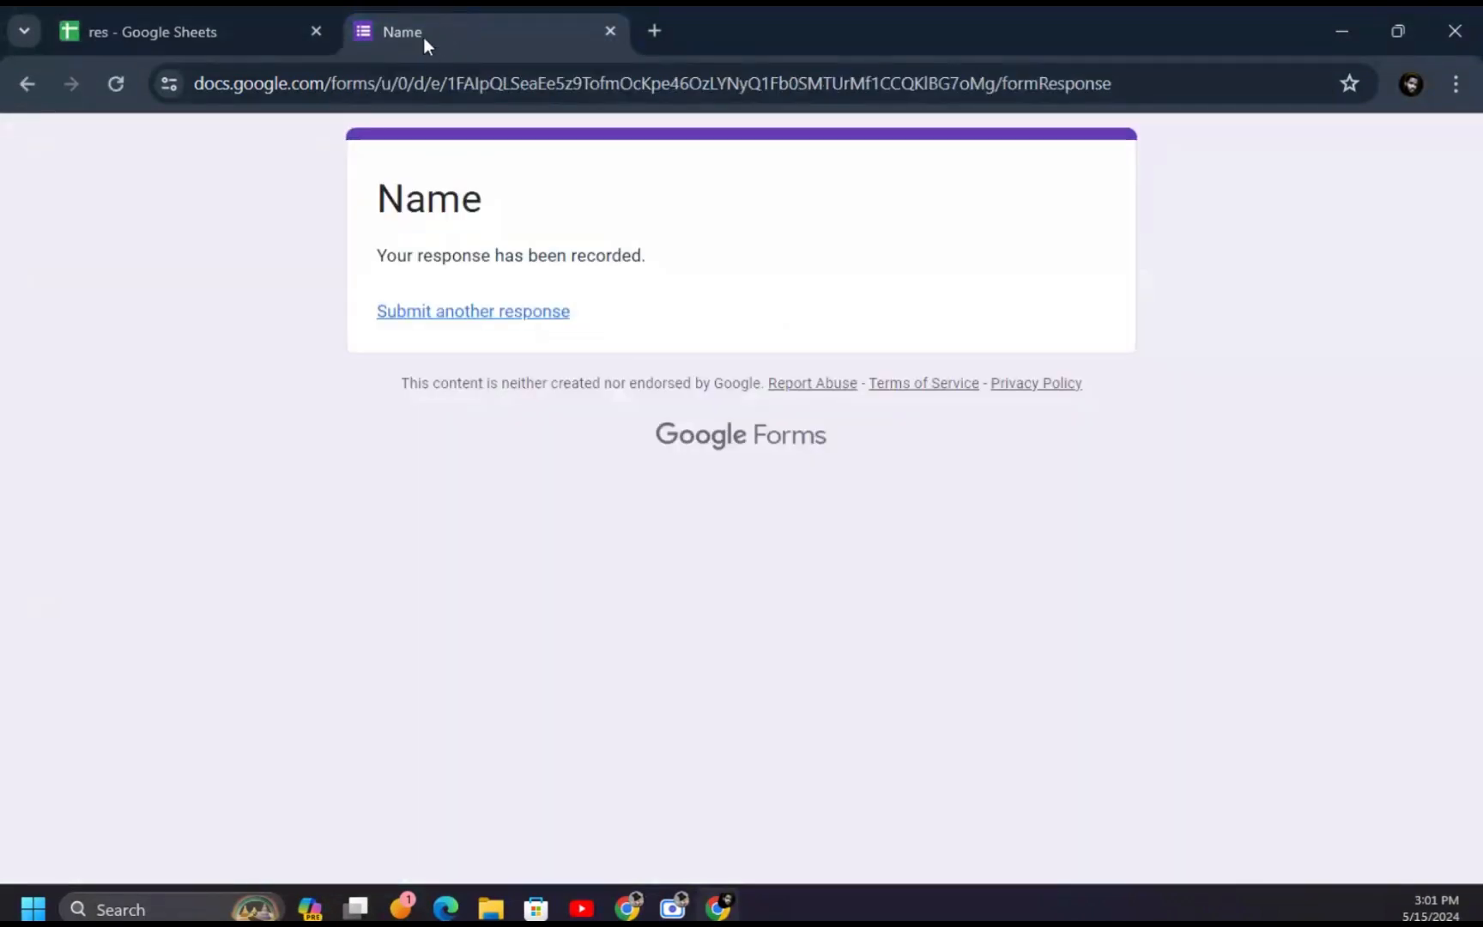
pyautogui.click(103, 21)
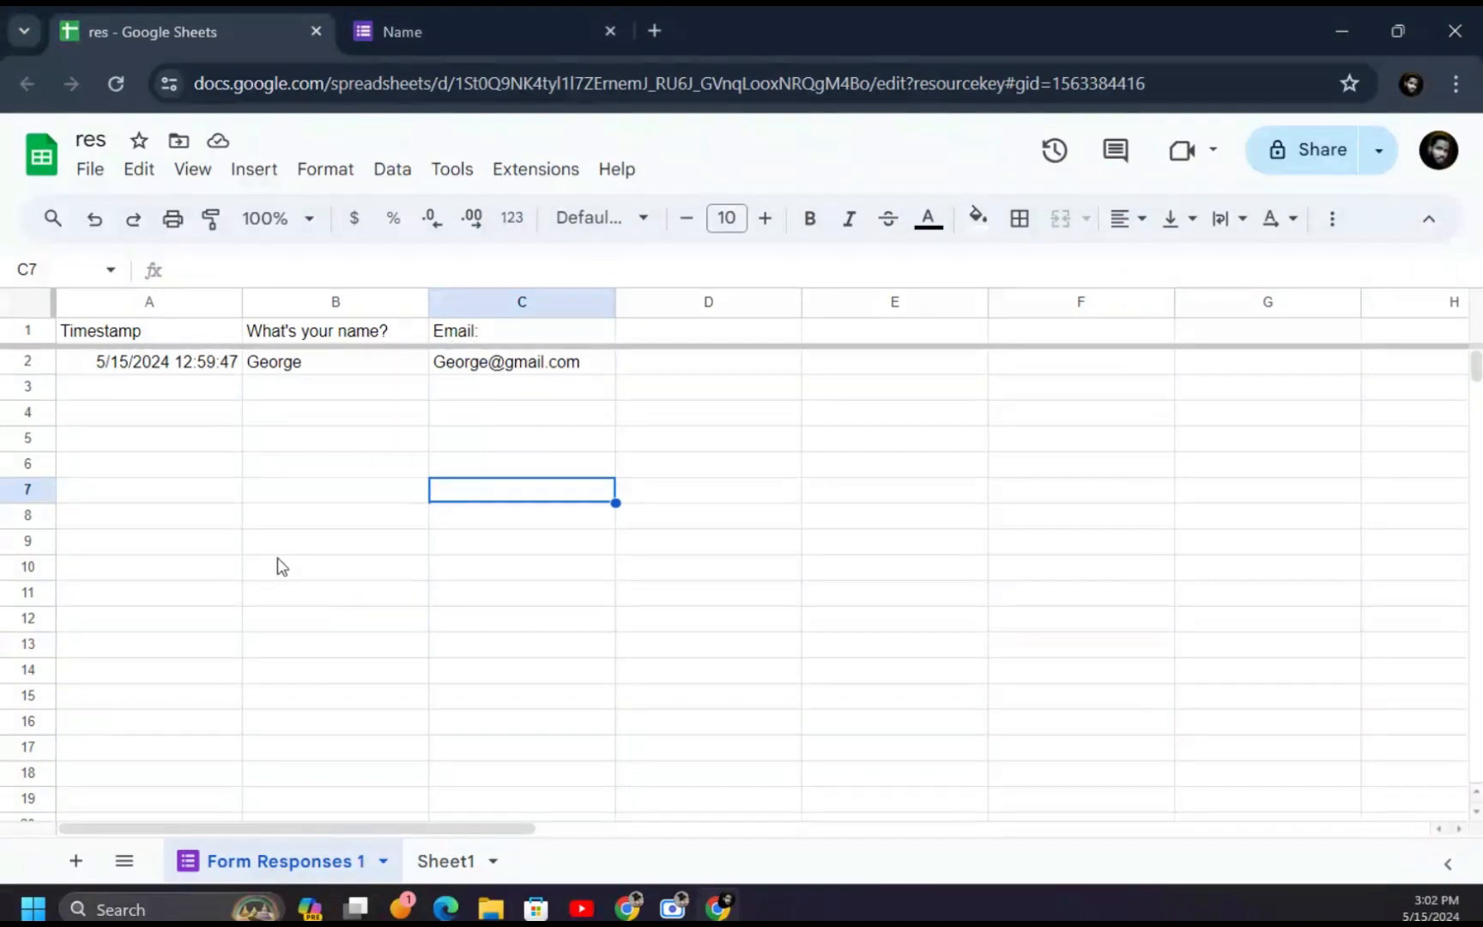
pyautogui.click(525, 361)
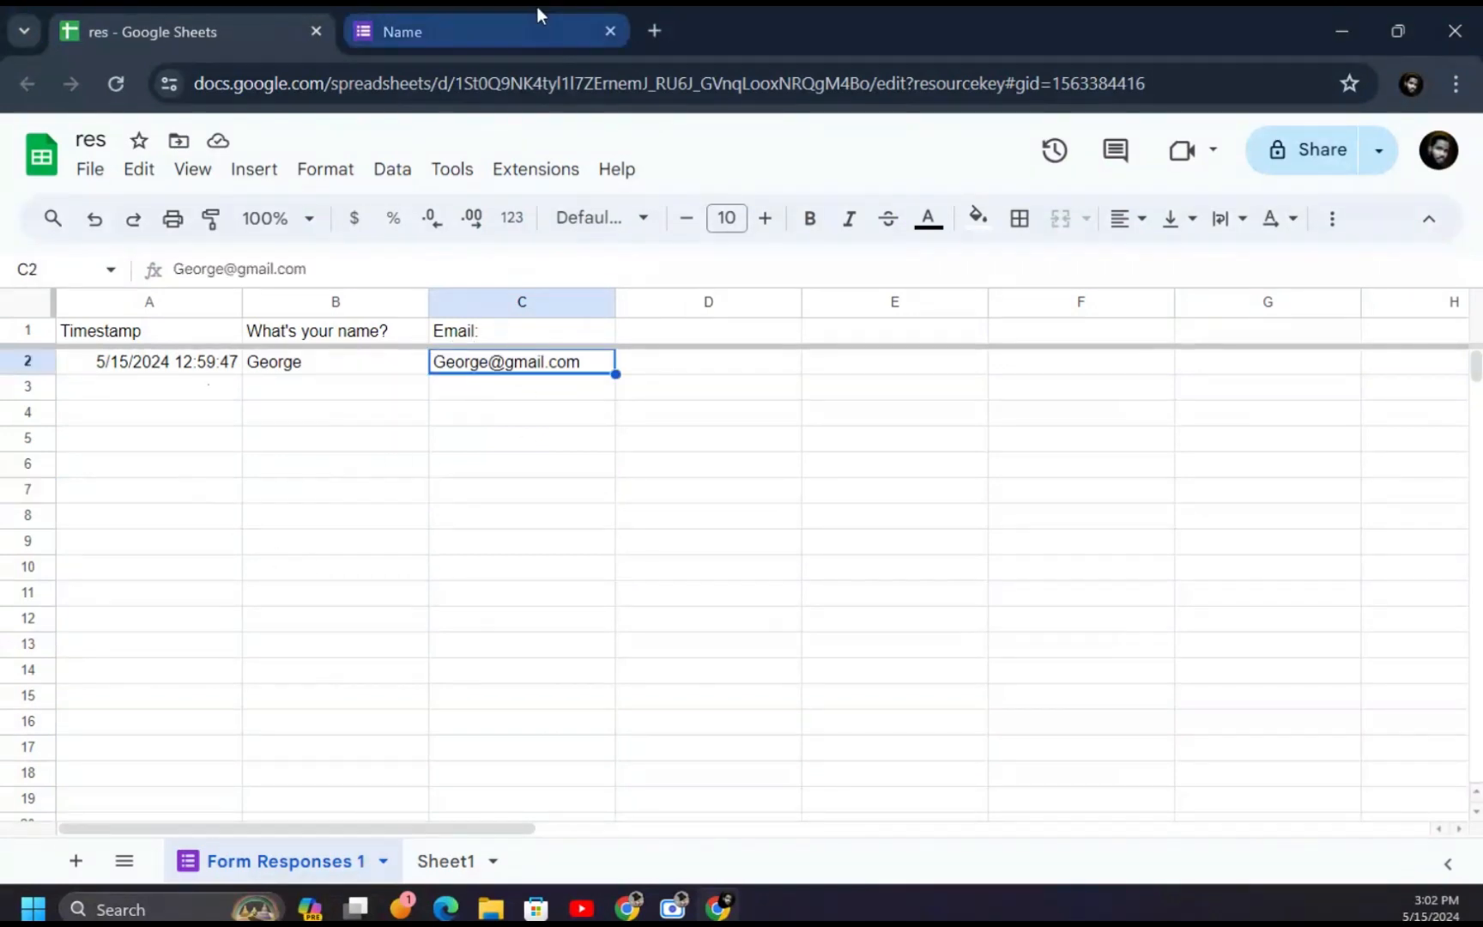
pyautogui.click(534, 10)
pyautogui.click(127, 31)
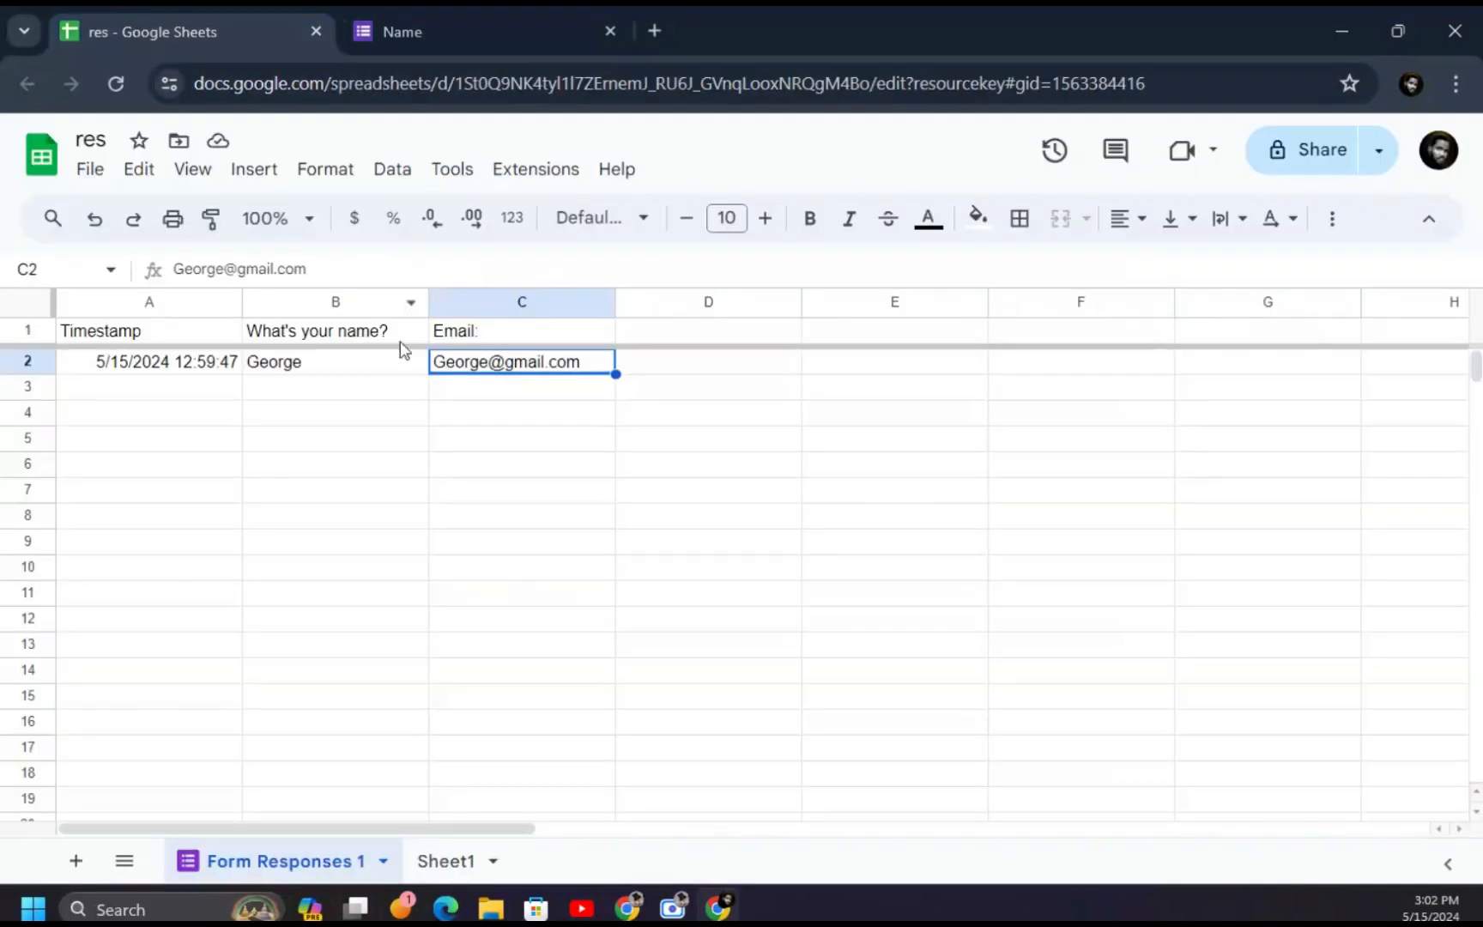